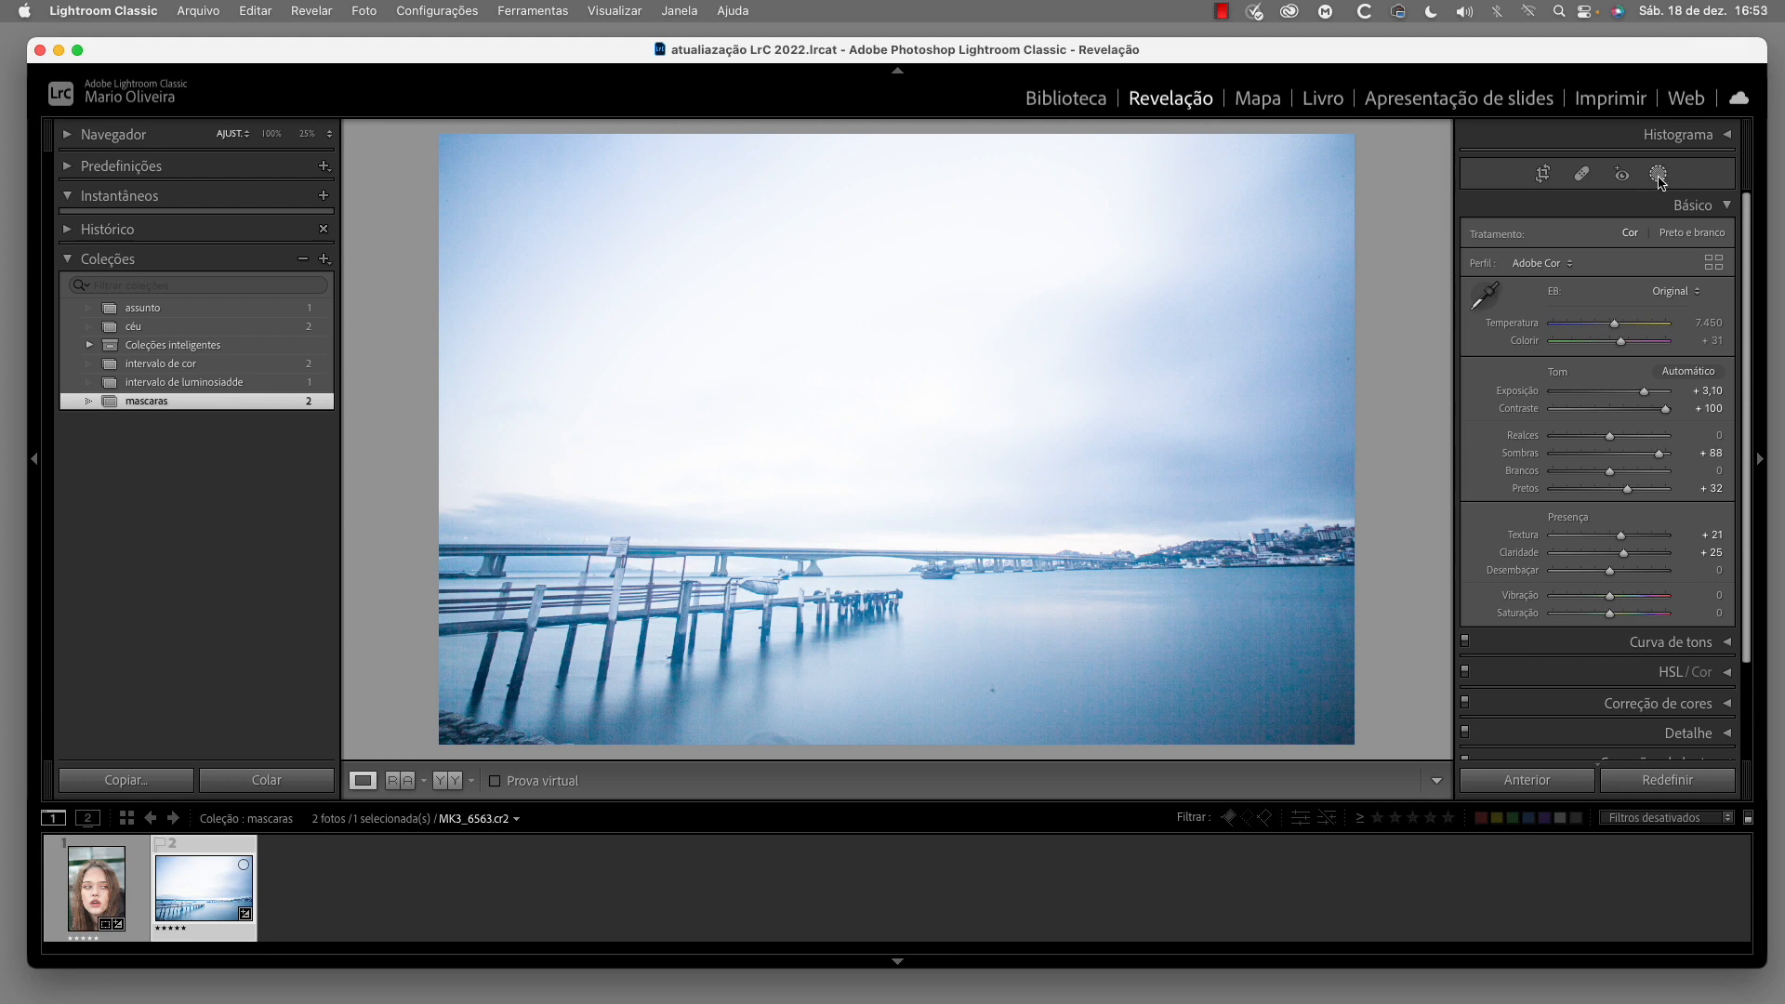
# Add a Degradê Linear mask to the seascape photo, running from the top edge of the sky down to the water below the pier
pyautogui.click(1658, 174)
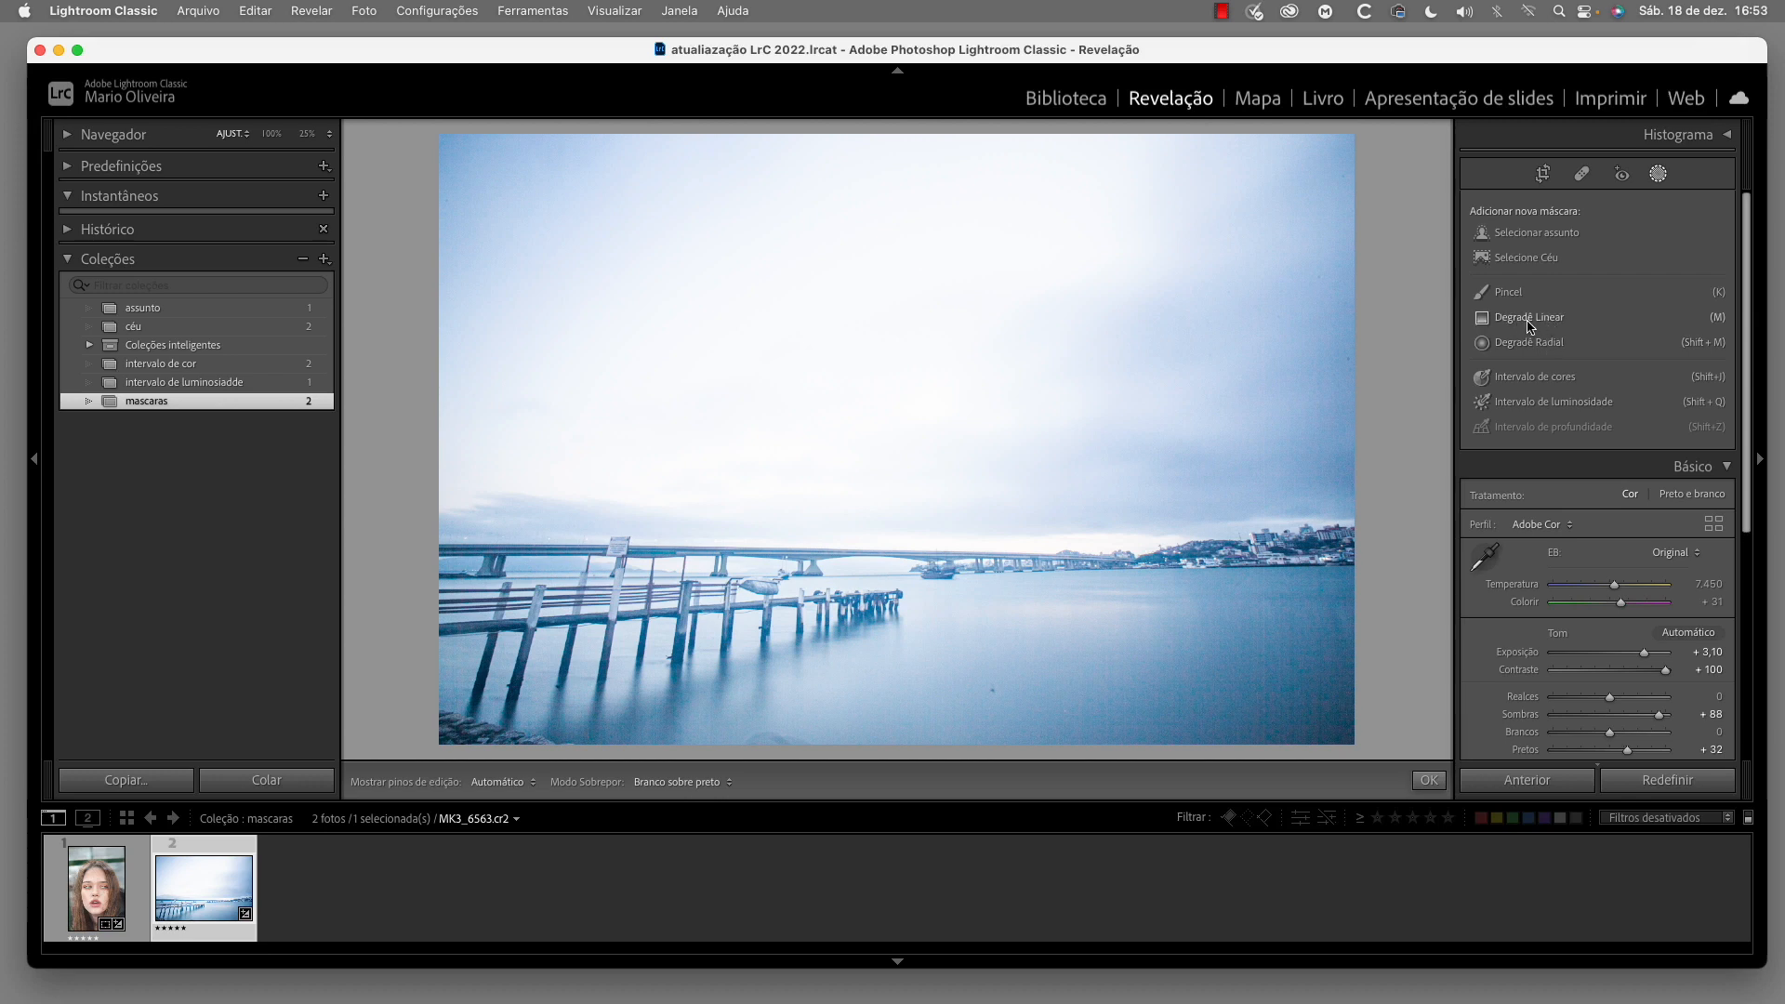
pyautogui.click(1550, 321)
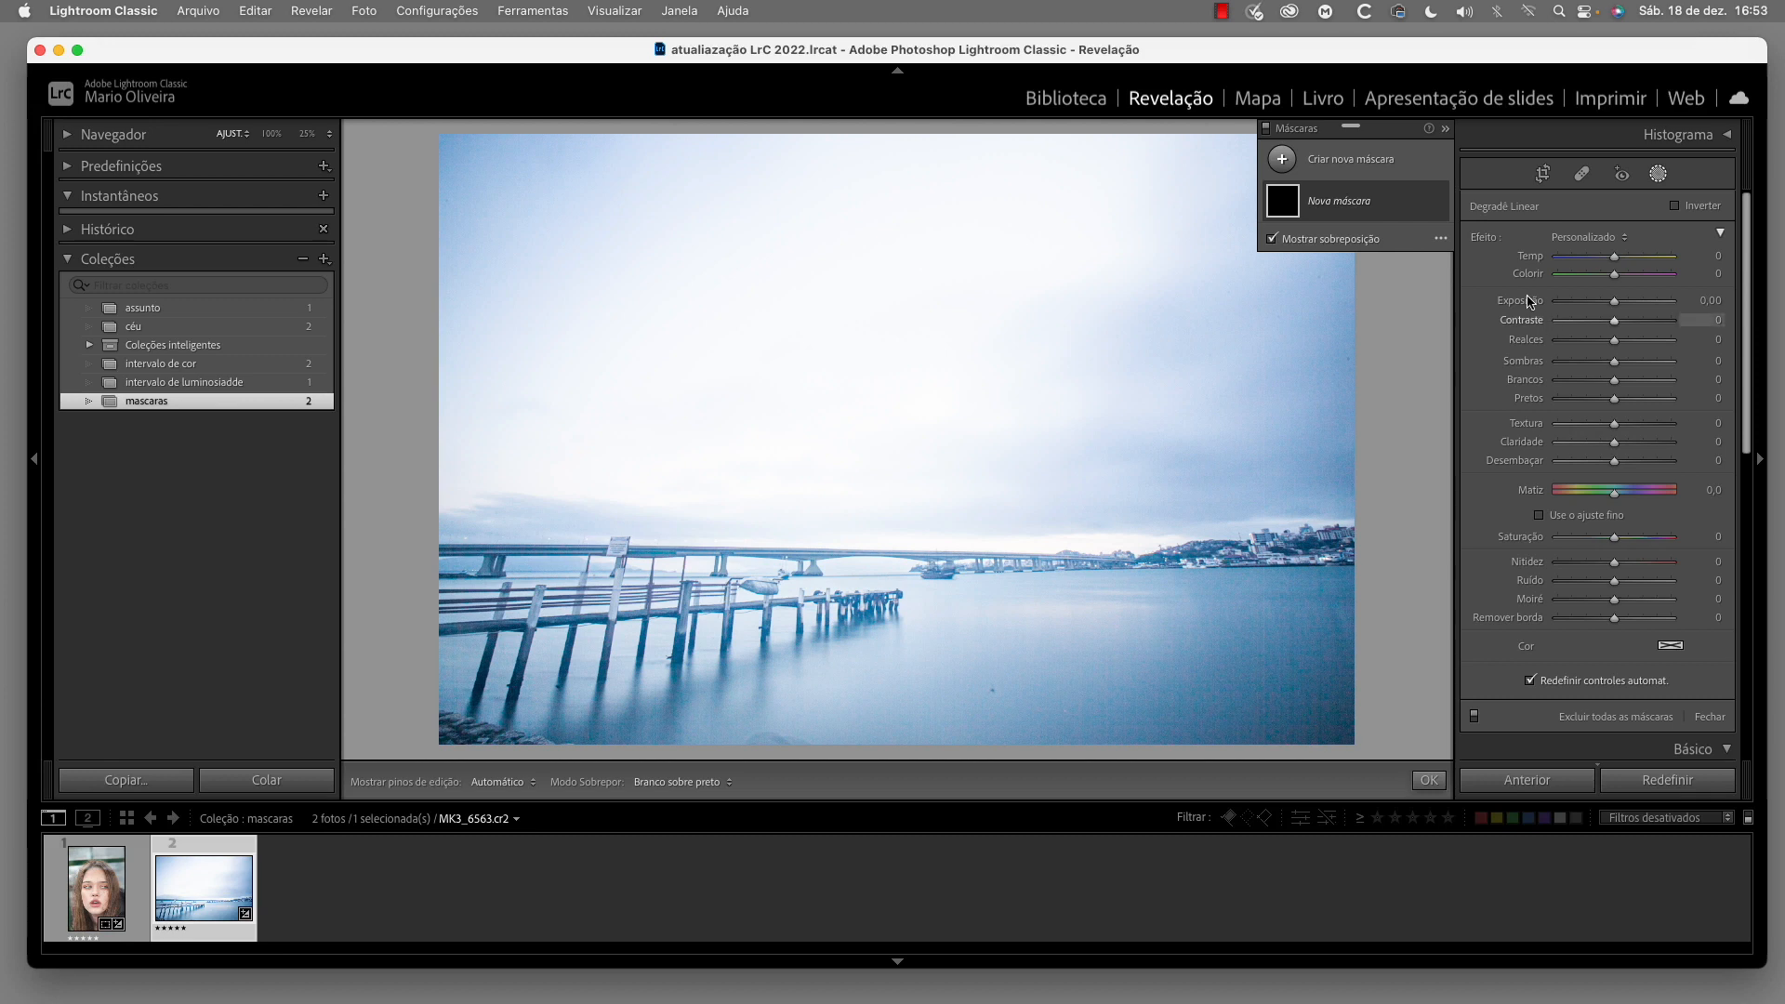
pyautogui.moveTo(1398, 133); pyautogui.dragTo(1321, 142)
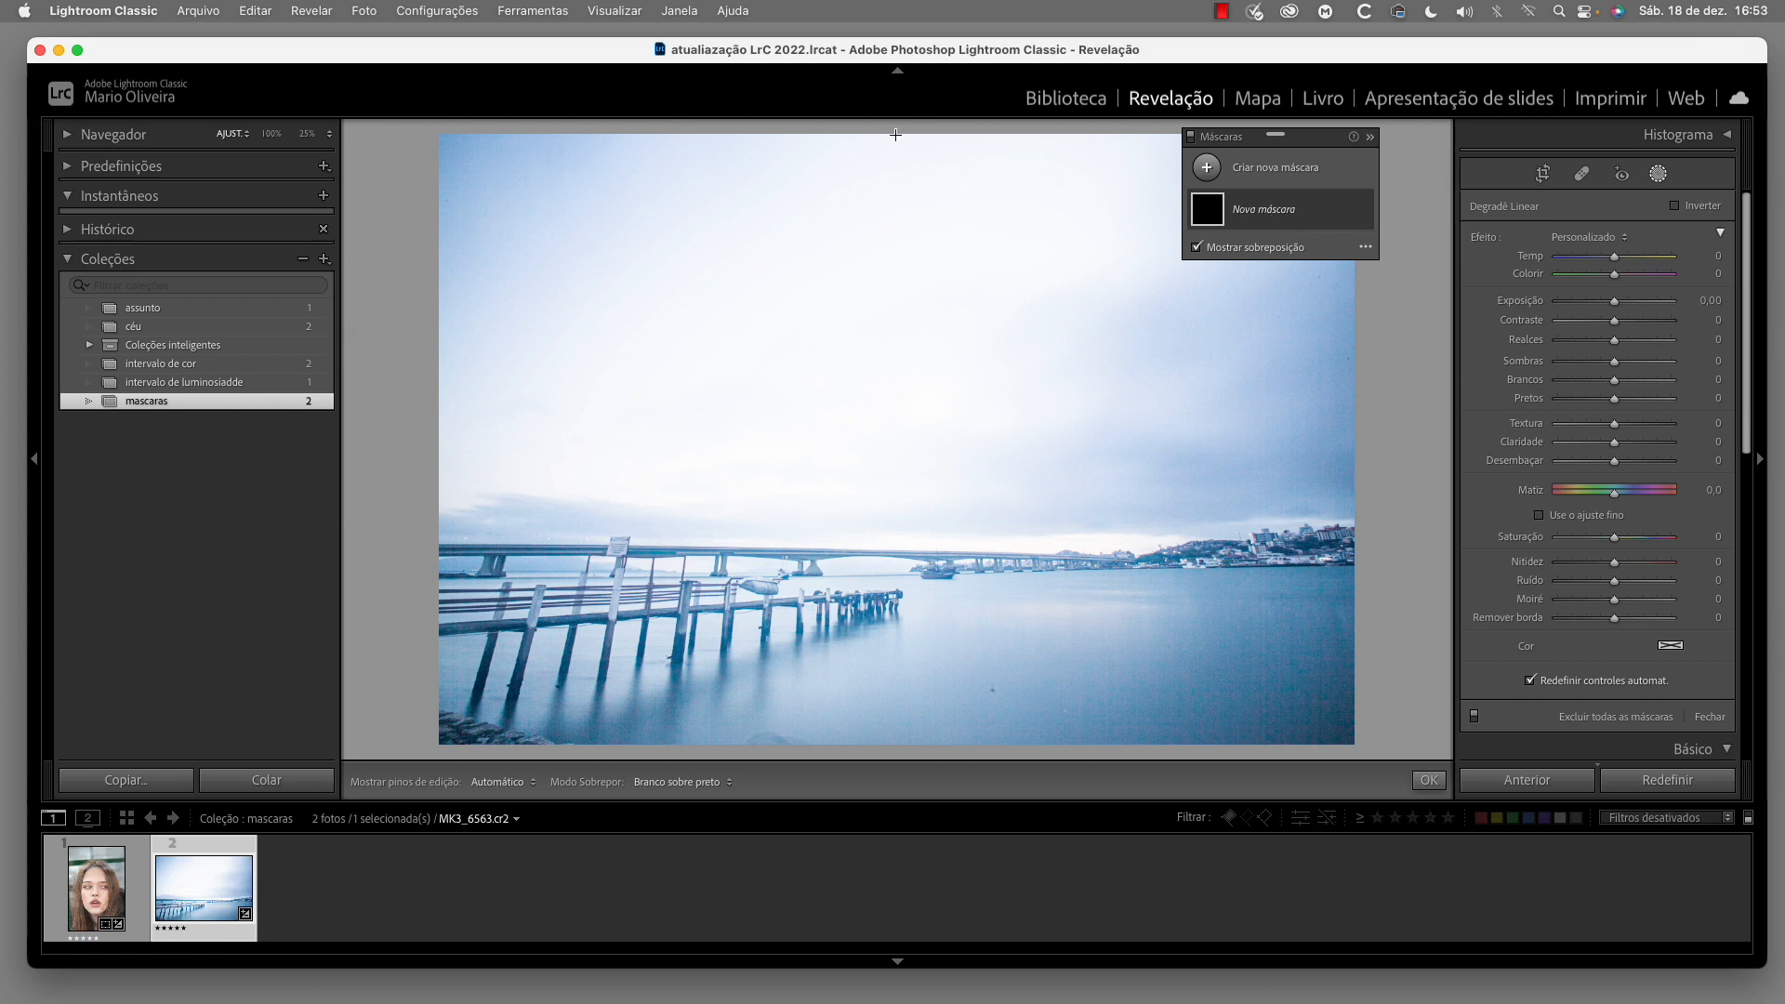
pyautogui.moveTo(902, 135); pyautogui.dragTo(900, 667)
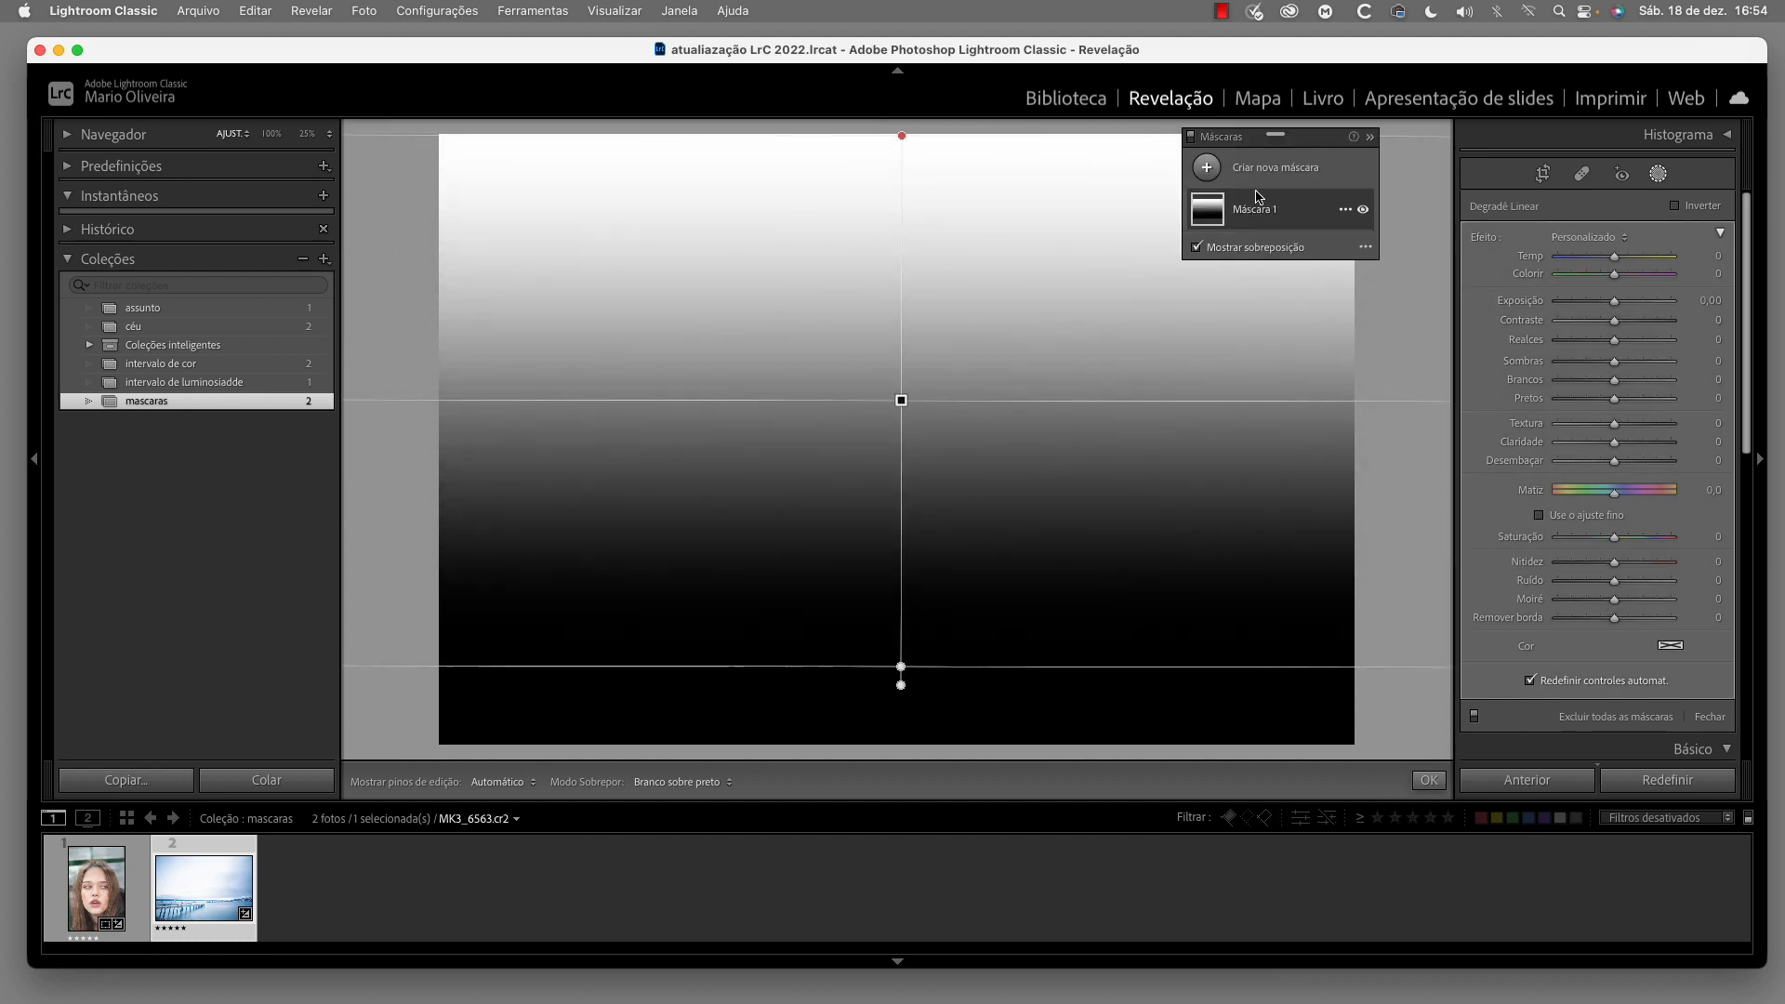
# Switch the mask overlay mode to Sobreposição de Cor
pyautogui.moveTo(1201, 223)
pyautogui.click(1365, 248)
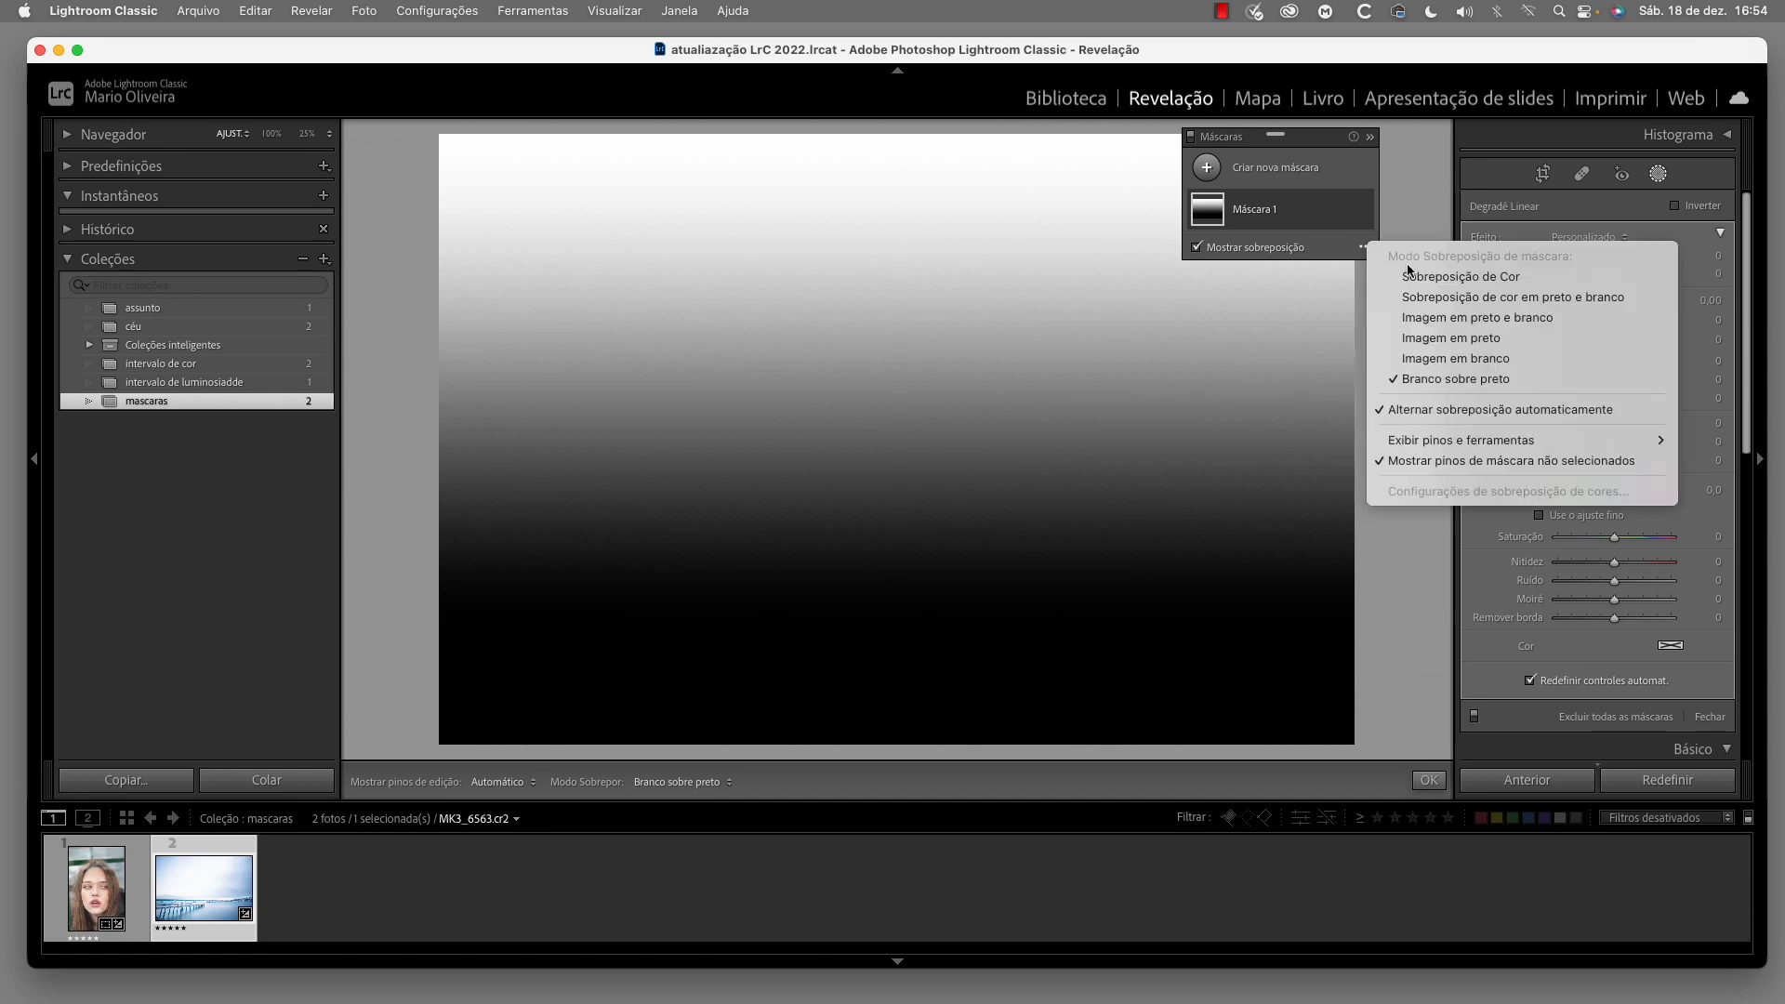
pyautogui.click(1476, 277)
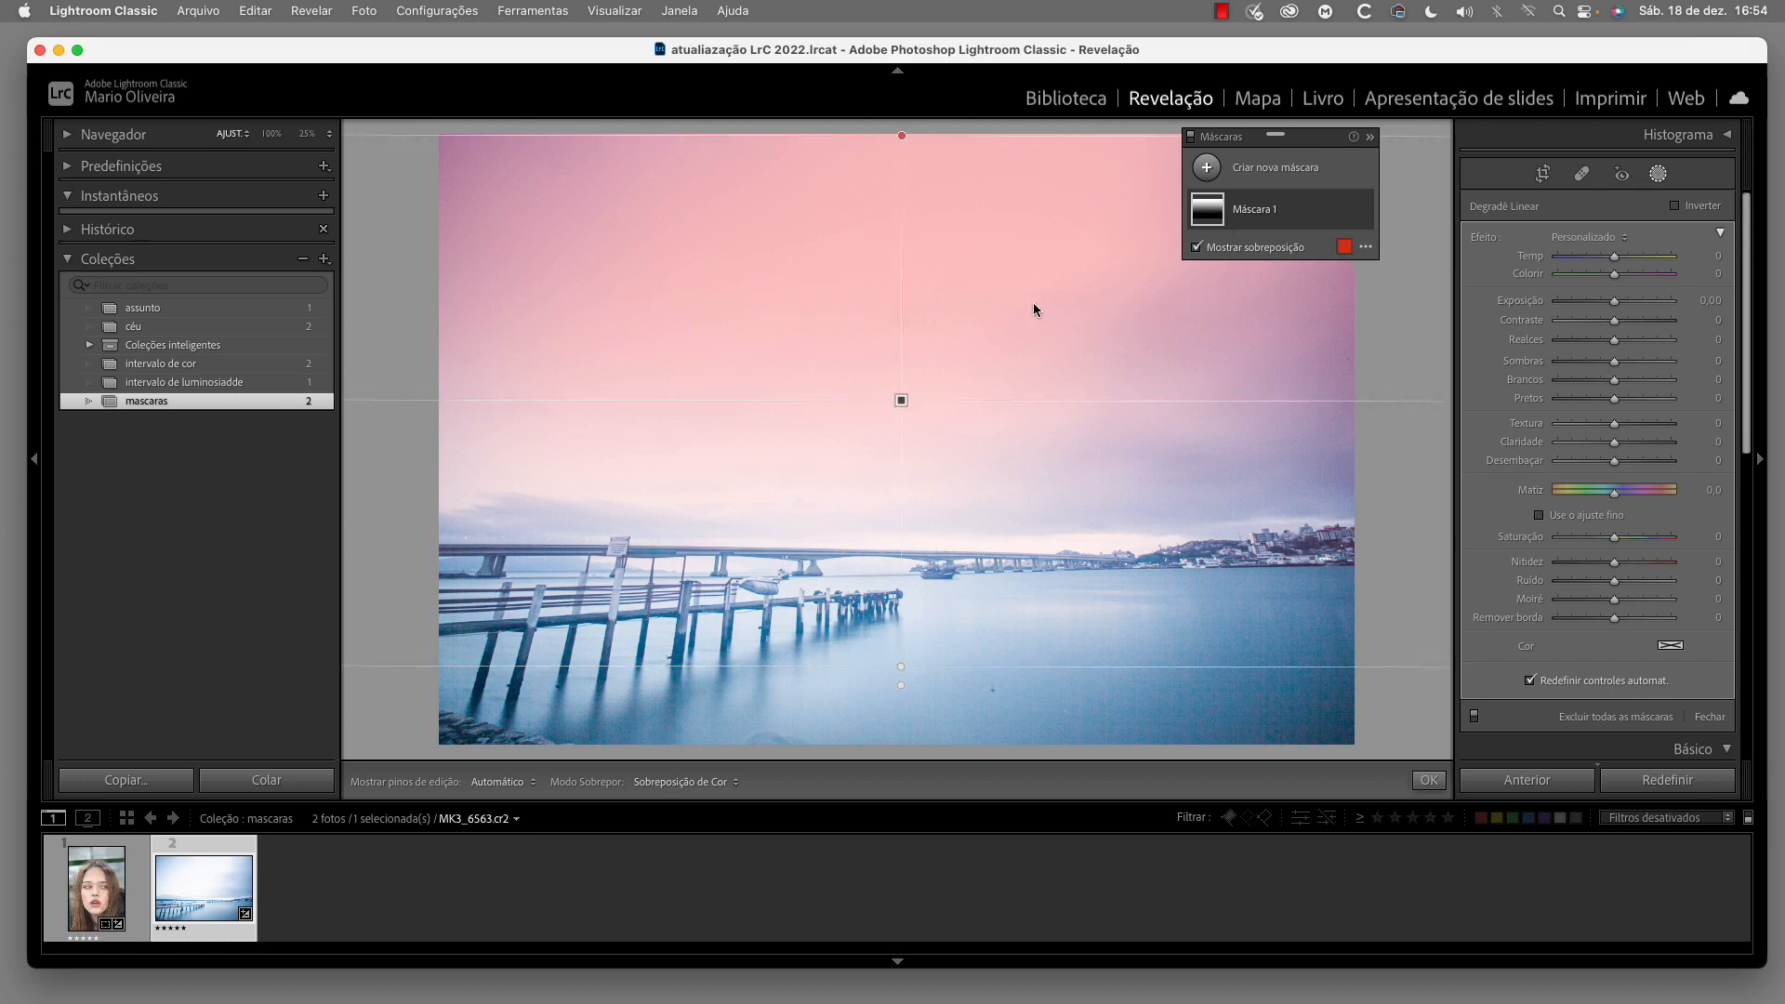
# Try blue and green for the mask overlay, settle on yellow, and raise the overlay's opacity
pyautogui.click(1345, 247)
pyautogui.click(864, 433)
pyautogui.click(1050, 418)
pyautogui.click(958, 471)
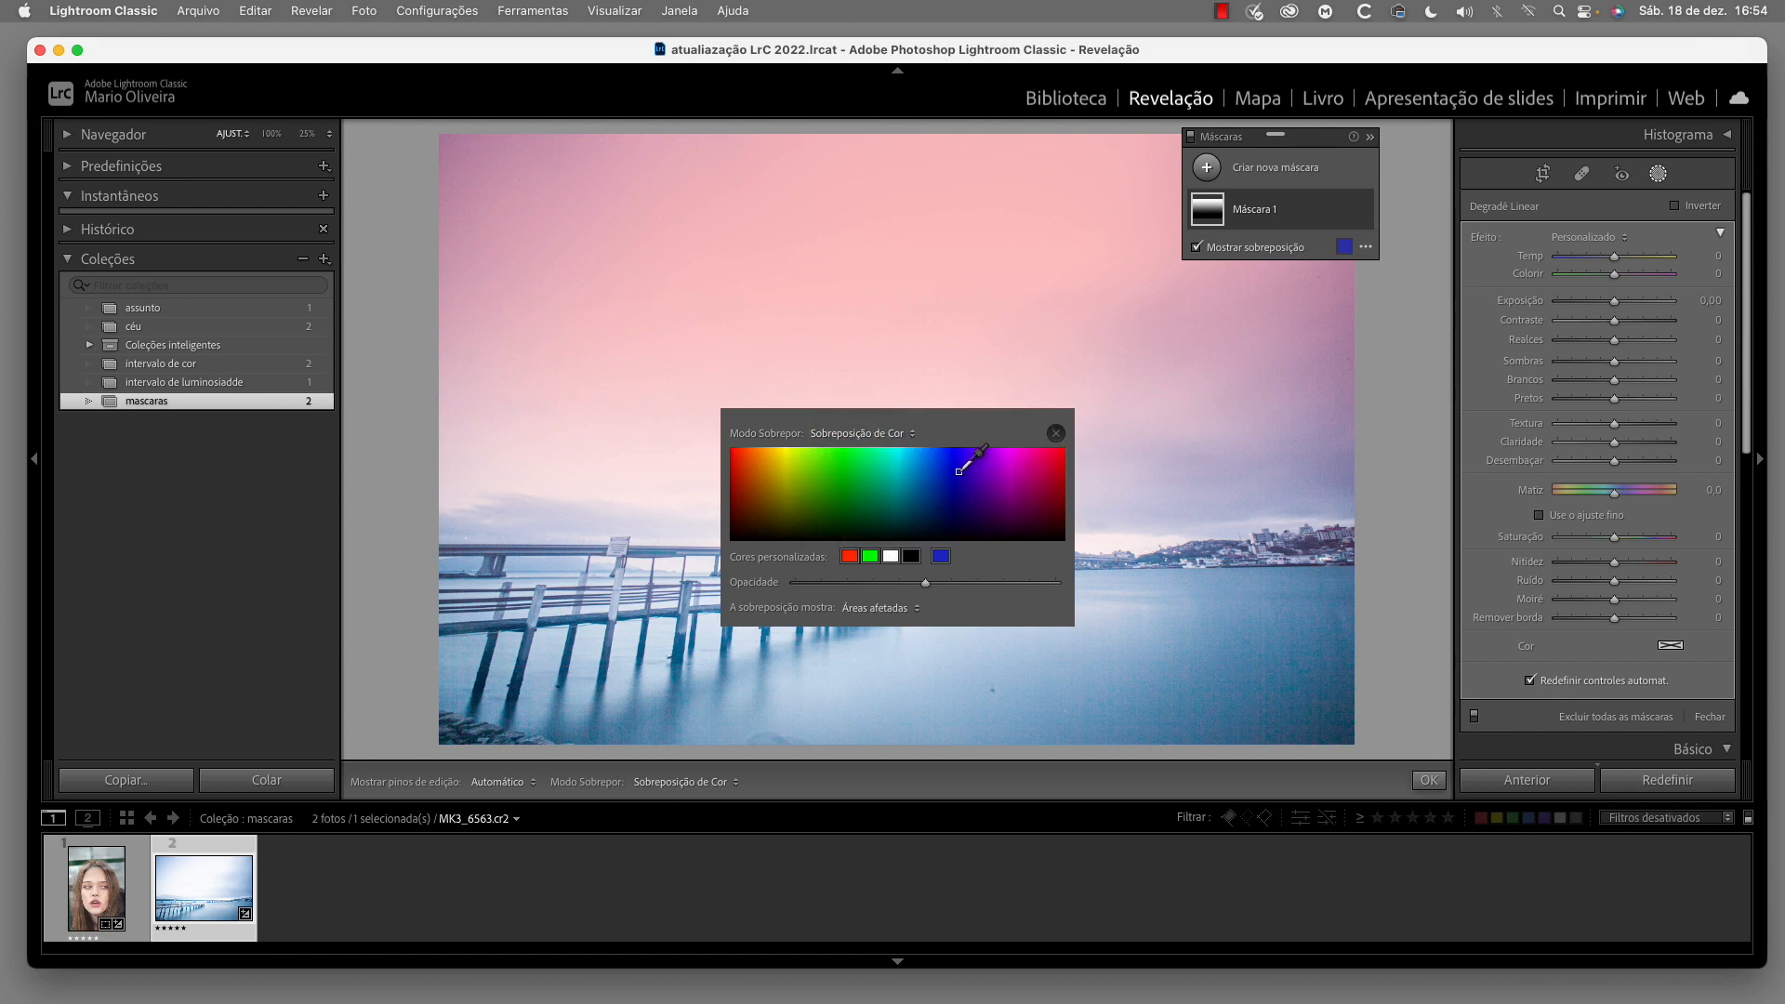
pyautogui.click(838, 464)
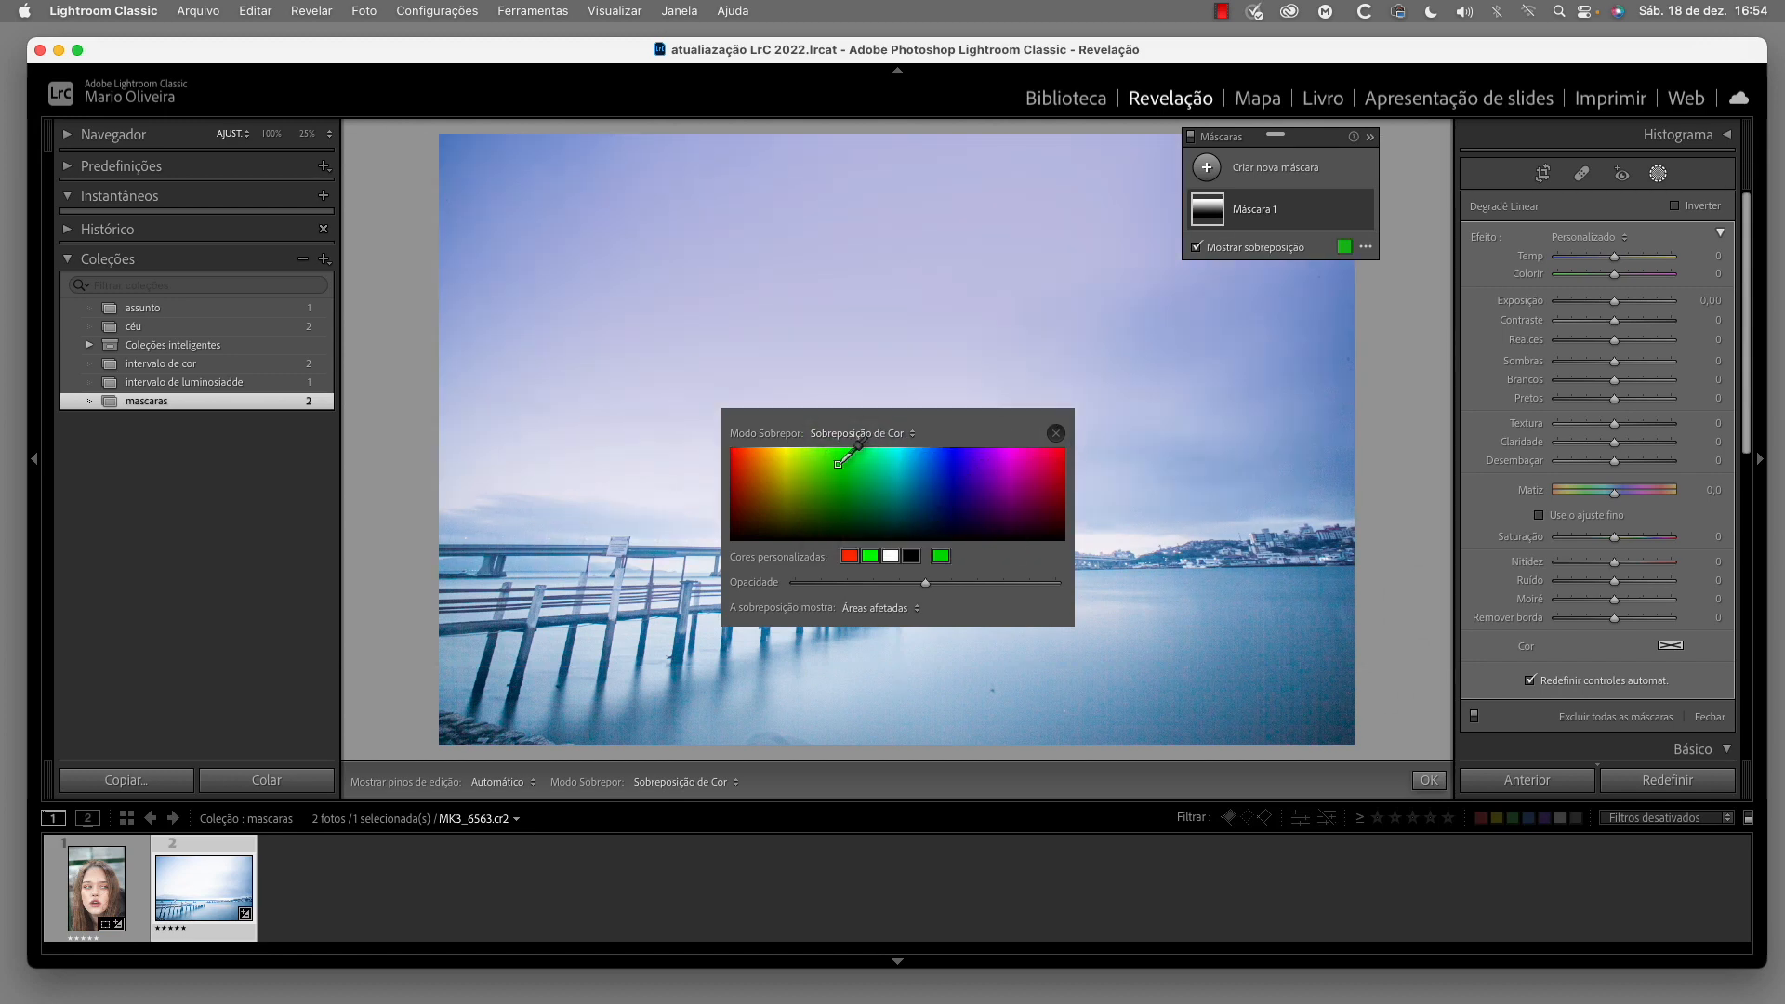
pyautogui.click(782, 455)
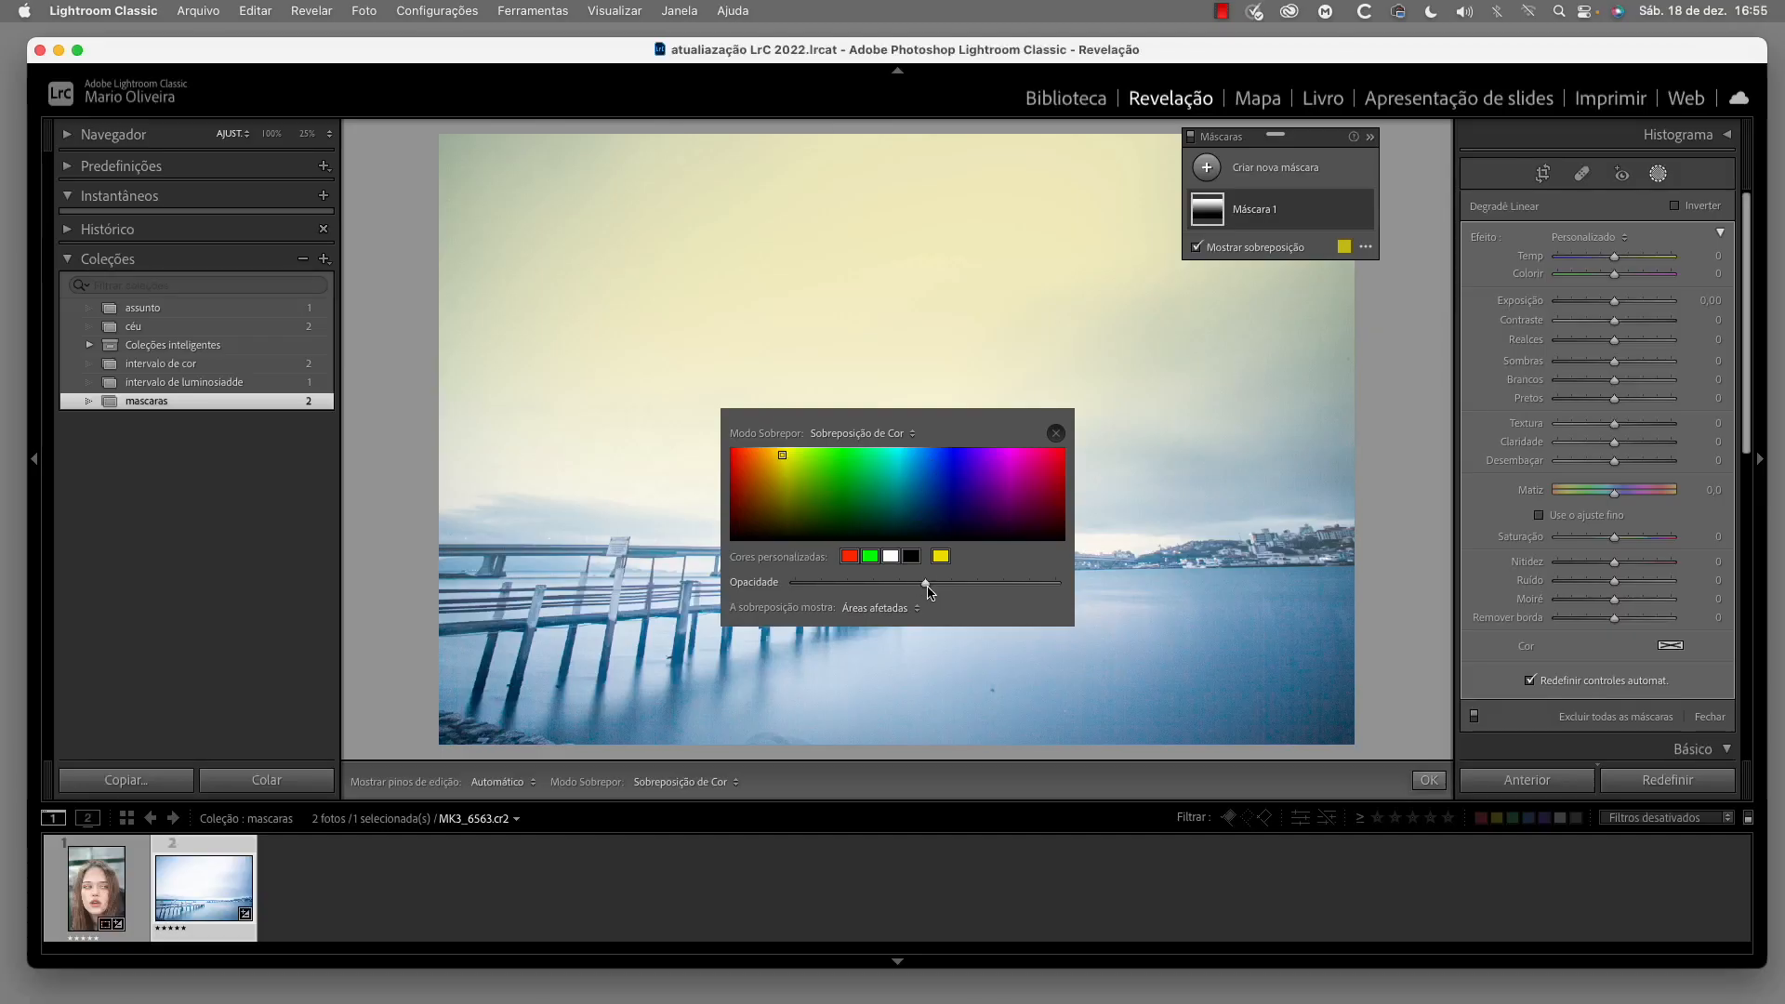
pyautogui.moveTo(1019, 596)
pyautogui.mouseDown()
pyautogui.moveTo(1054, 601)
pyautogui.moveTo(854, 584)
pyautogui.moveTo(1022, 599)
pyautogui.moveTo(960, 583)
pyautogui.moveTo(1016, 583)
pyautogui.moveTo(1001, 583)
pyautogui.mouseUp()
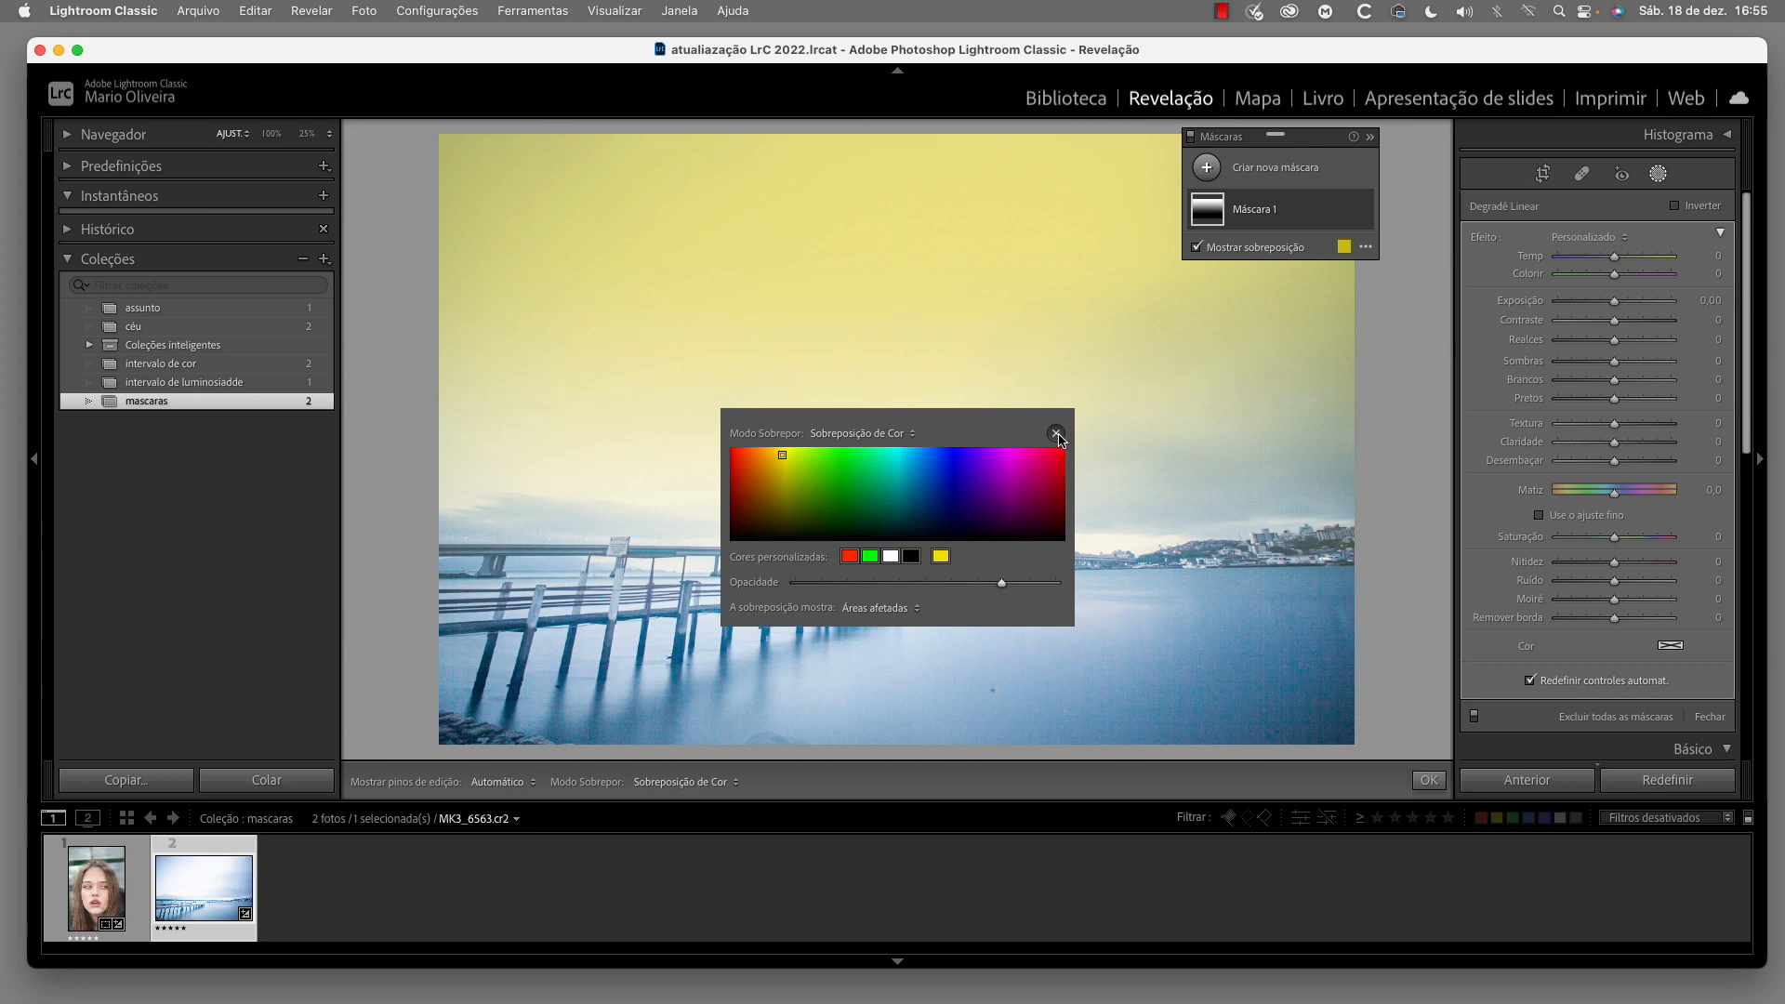
pyautogui.click(1055, 433)
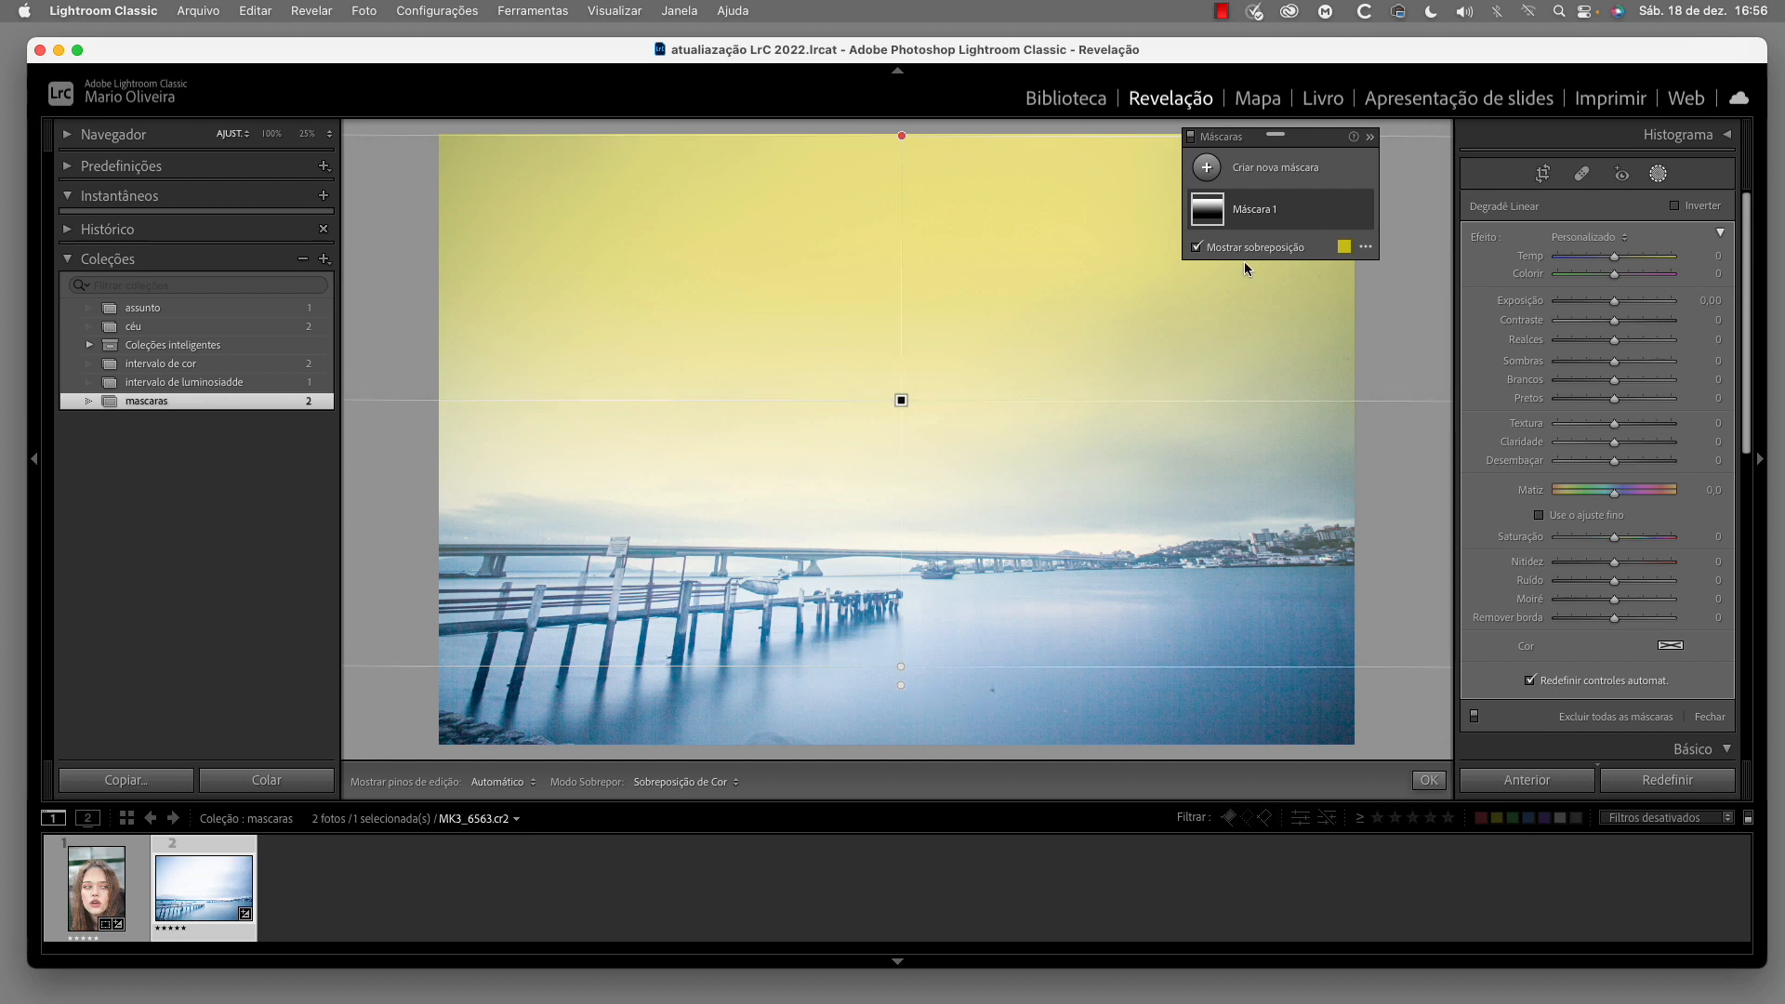
# Hide the overlay, set the linear gradient's Exposição to −1,71, Contraste to 58 and Matiz to 72,3, and expand the mask's components
pyautogui.click(1196, 247)
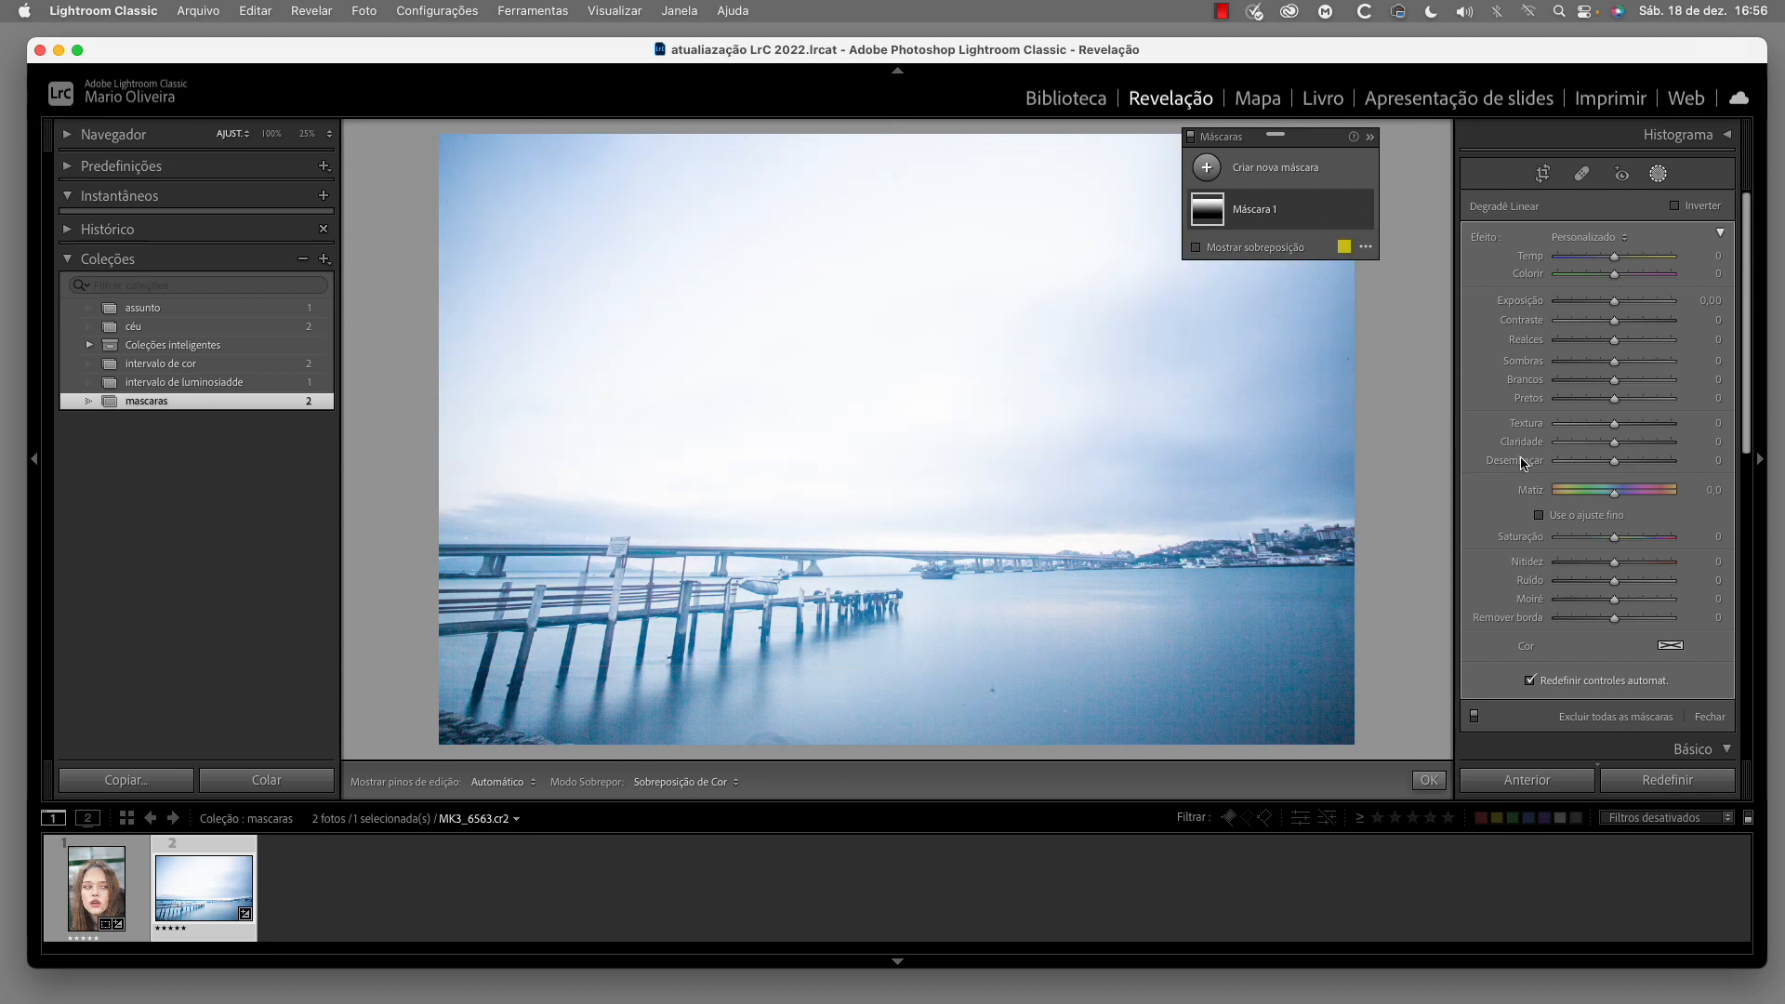
pyautogui.moveTo(1614, 302); pyautogui.dragTo(1648, 325)
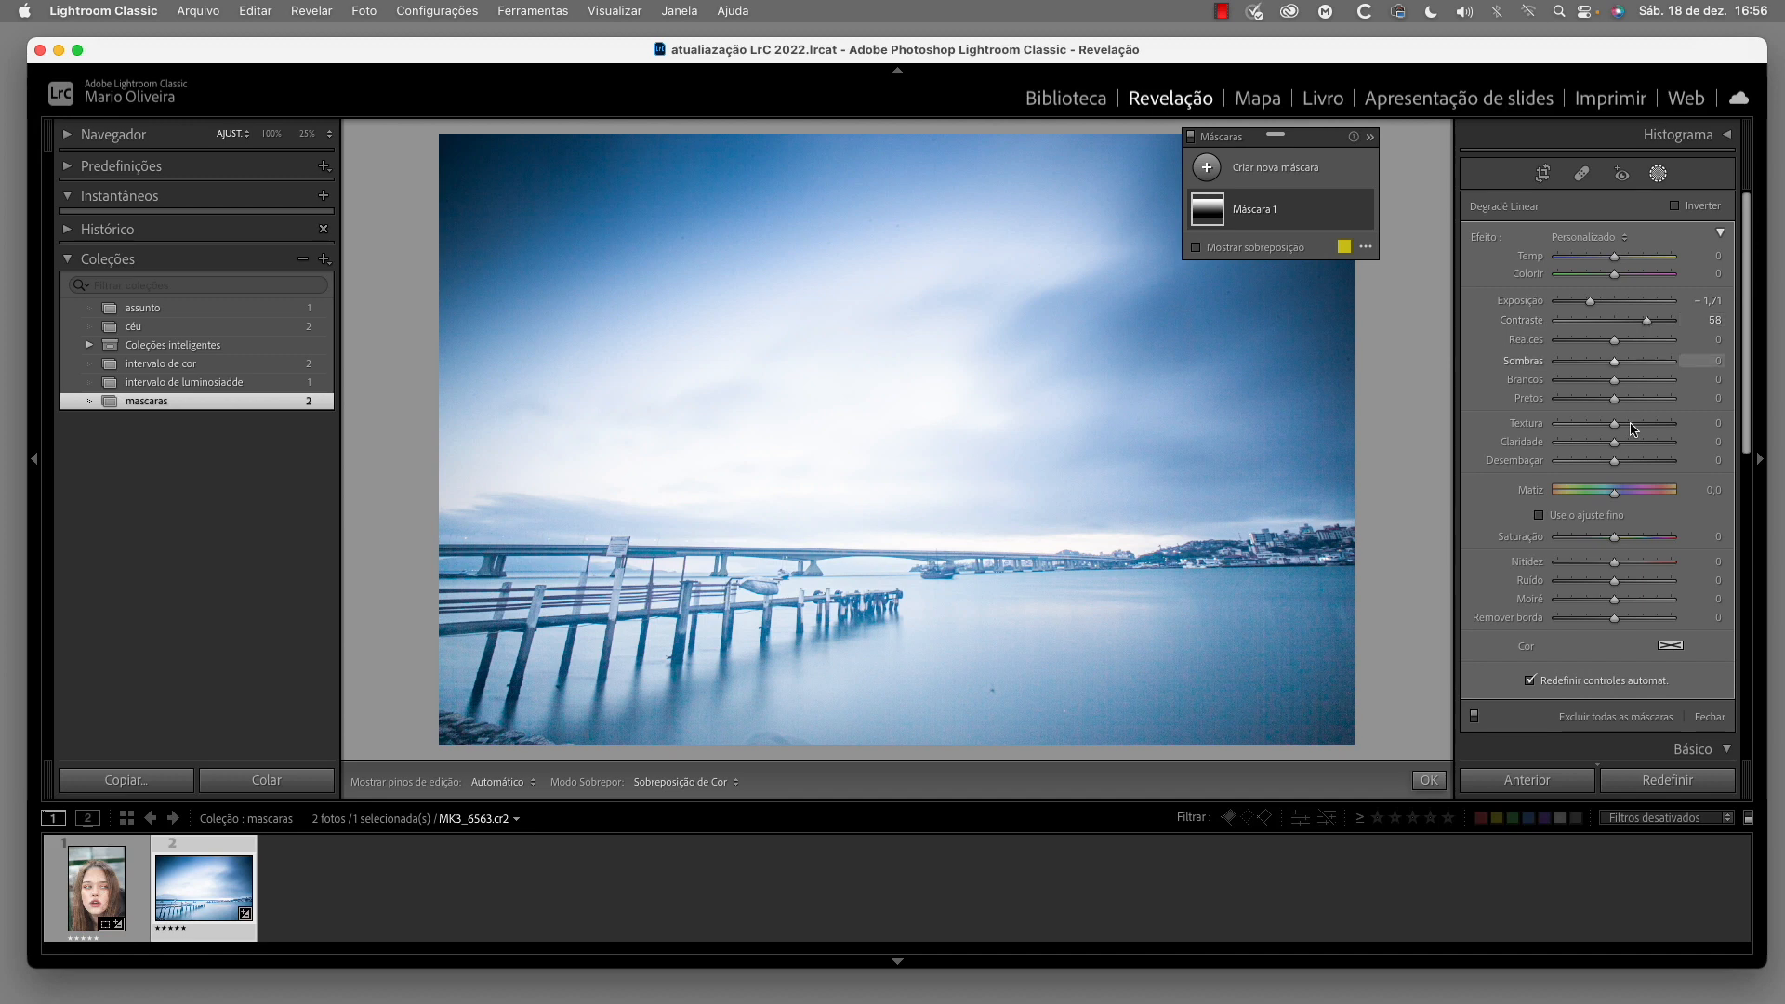
pyautogui.moveTo(1615, 496); pyautogui.dragTo(1638, 498)
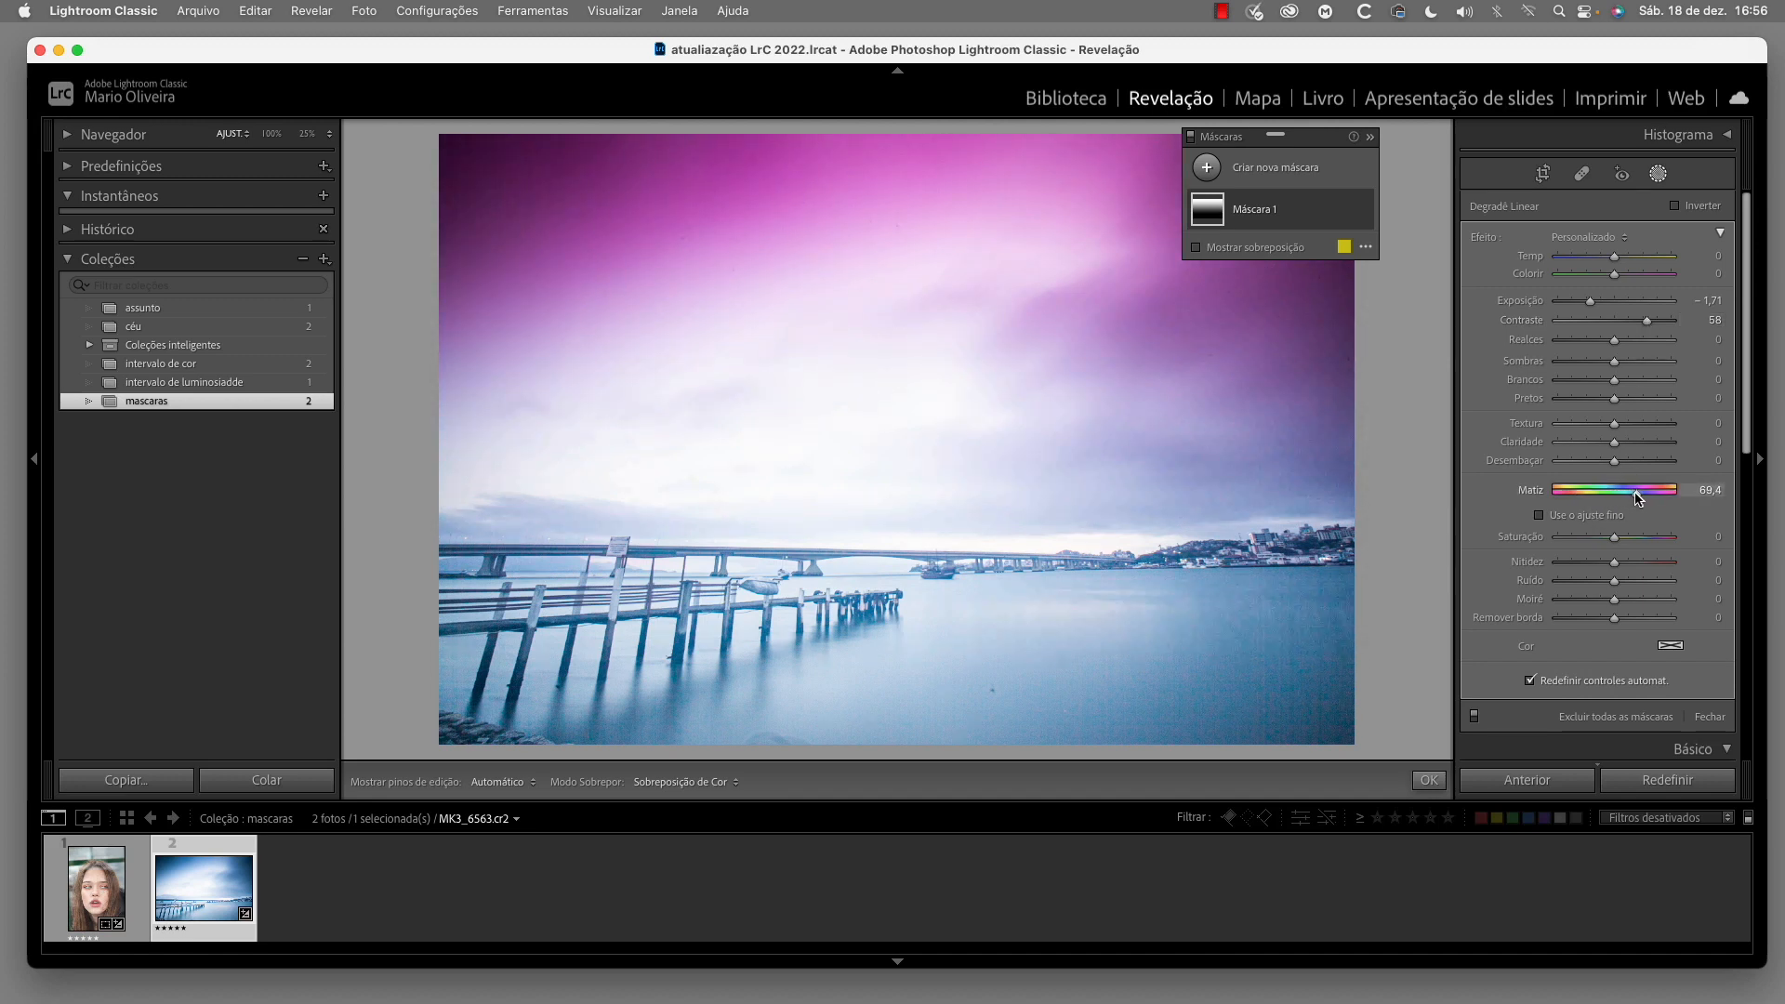
pyautogui.moveTo(1638, 497); pyautogui.dragTo(1639, 498)
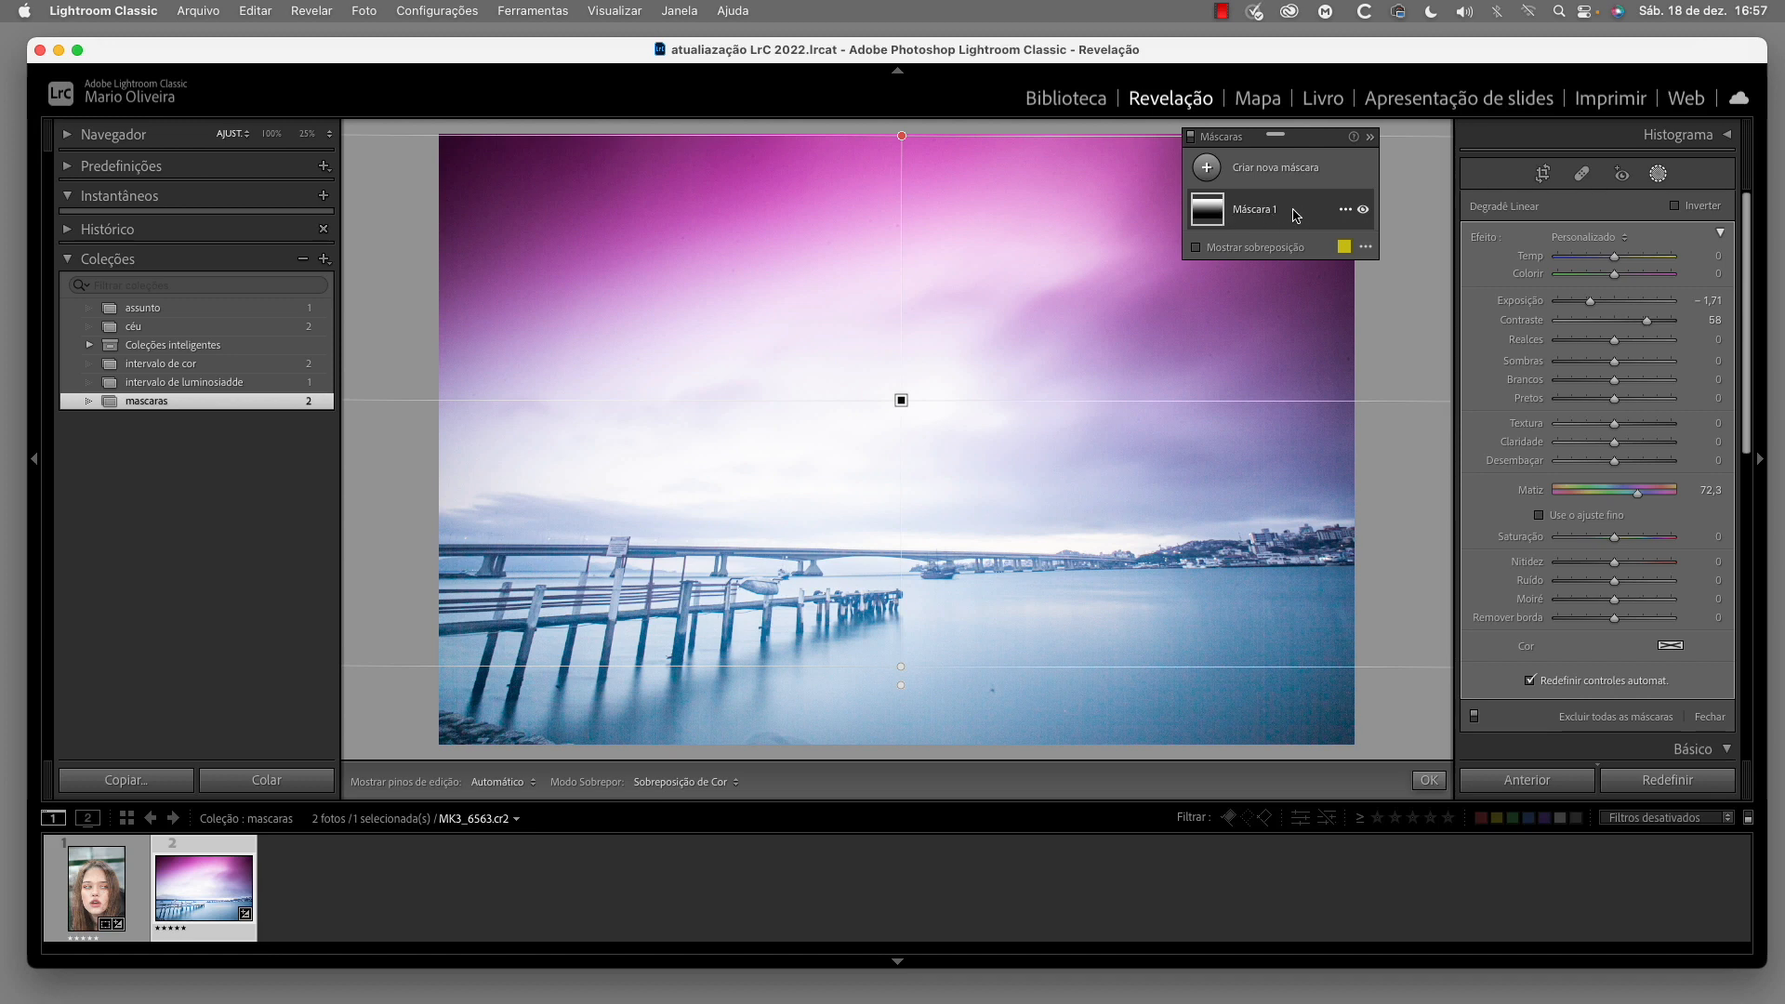
pyautogui.click(1298, 217)
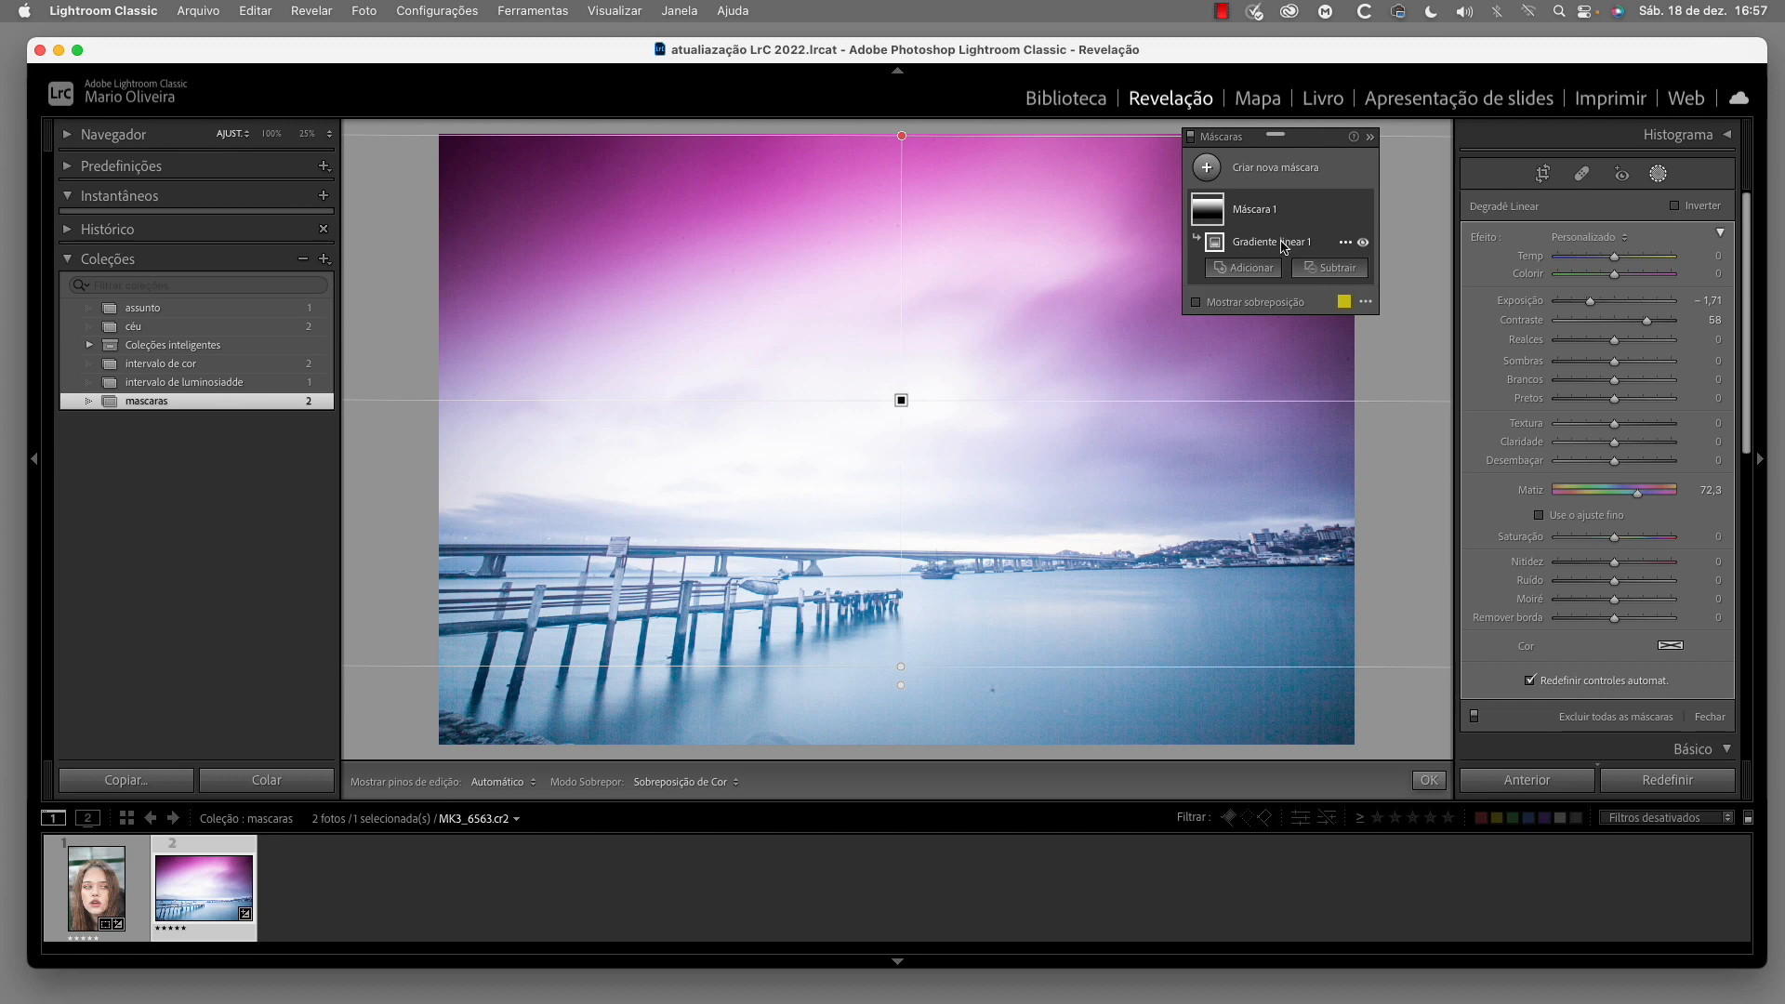
pyautogui.moveTo(1217, 244)
# Add a Degradê Radial mask to the portrait photo, sized and centred on the iris of the eye on the image's left
pyautogui.click(111, 908)
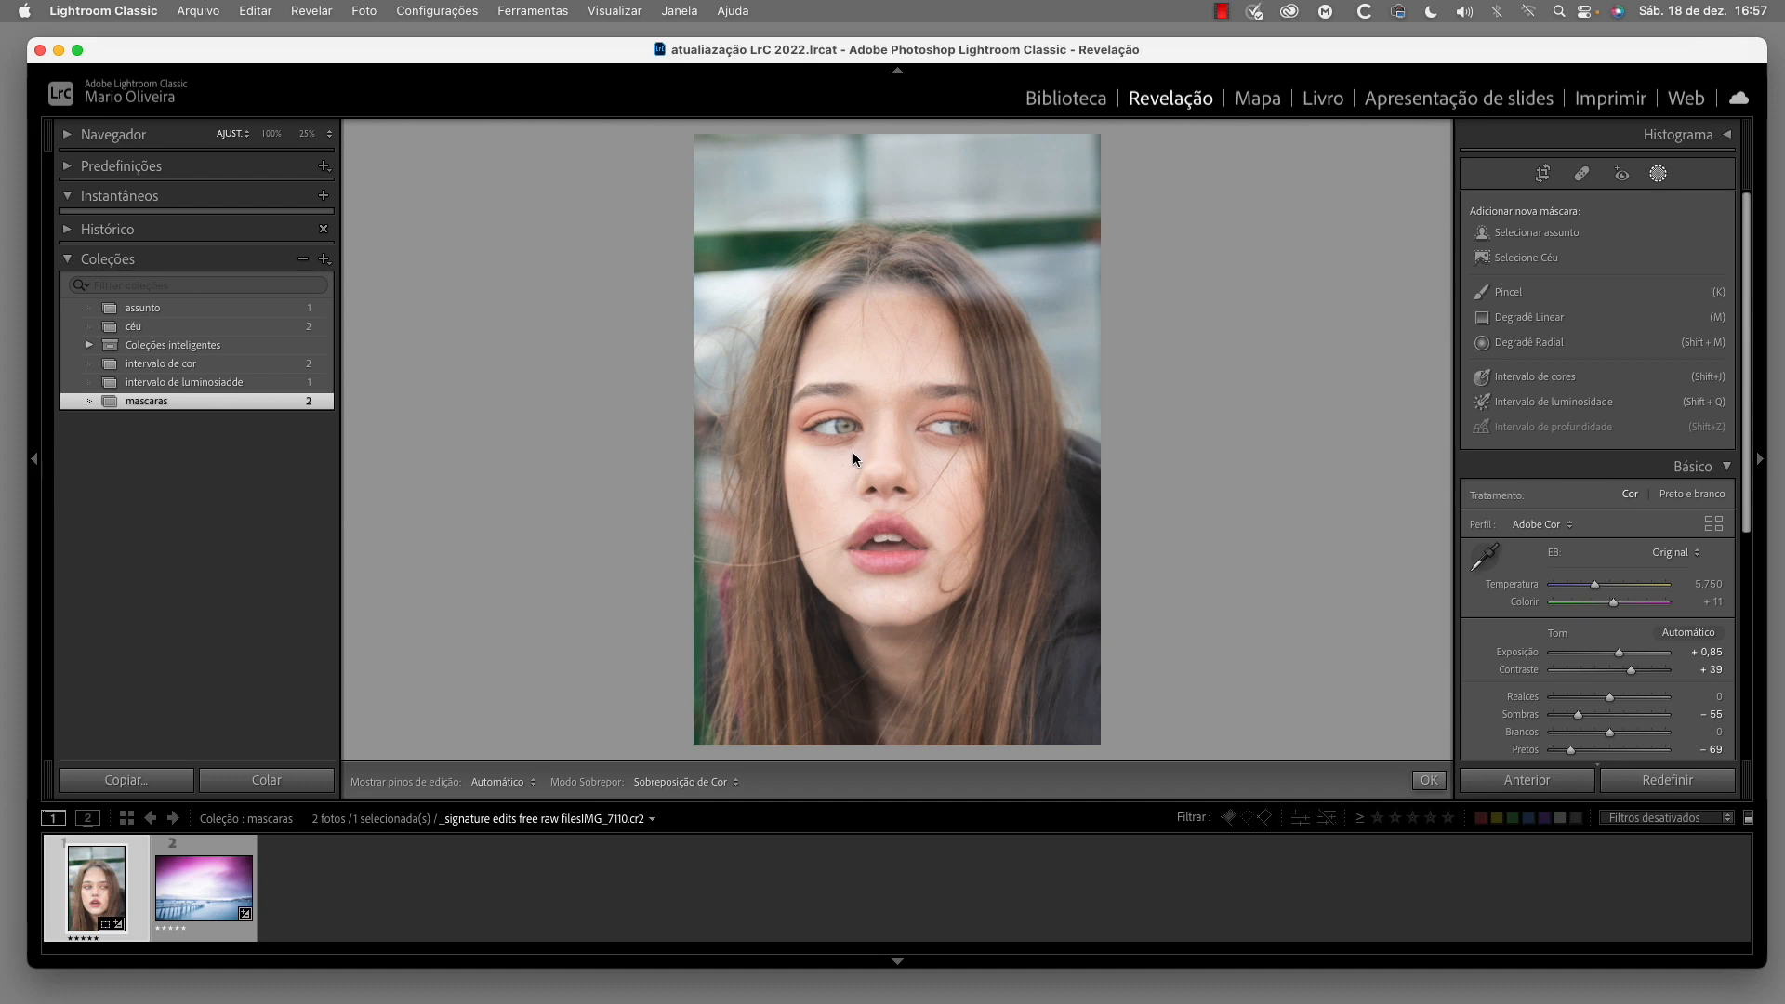
pyautogui.click(1544, 344)
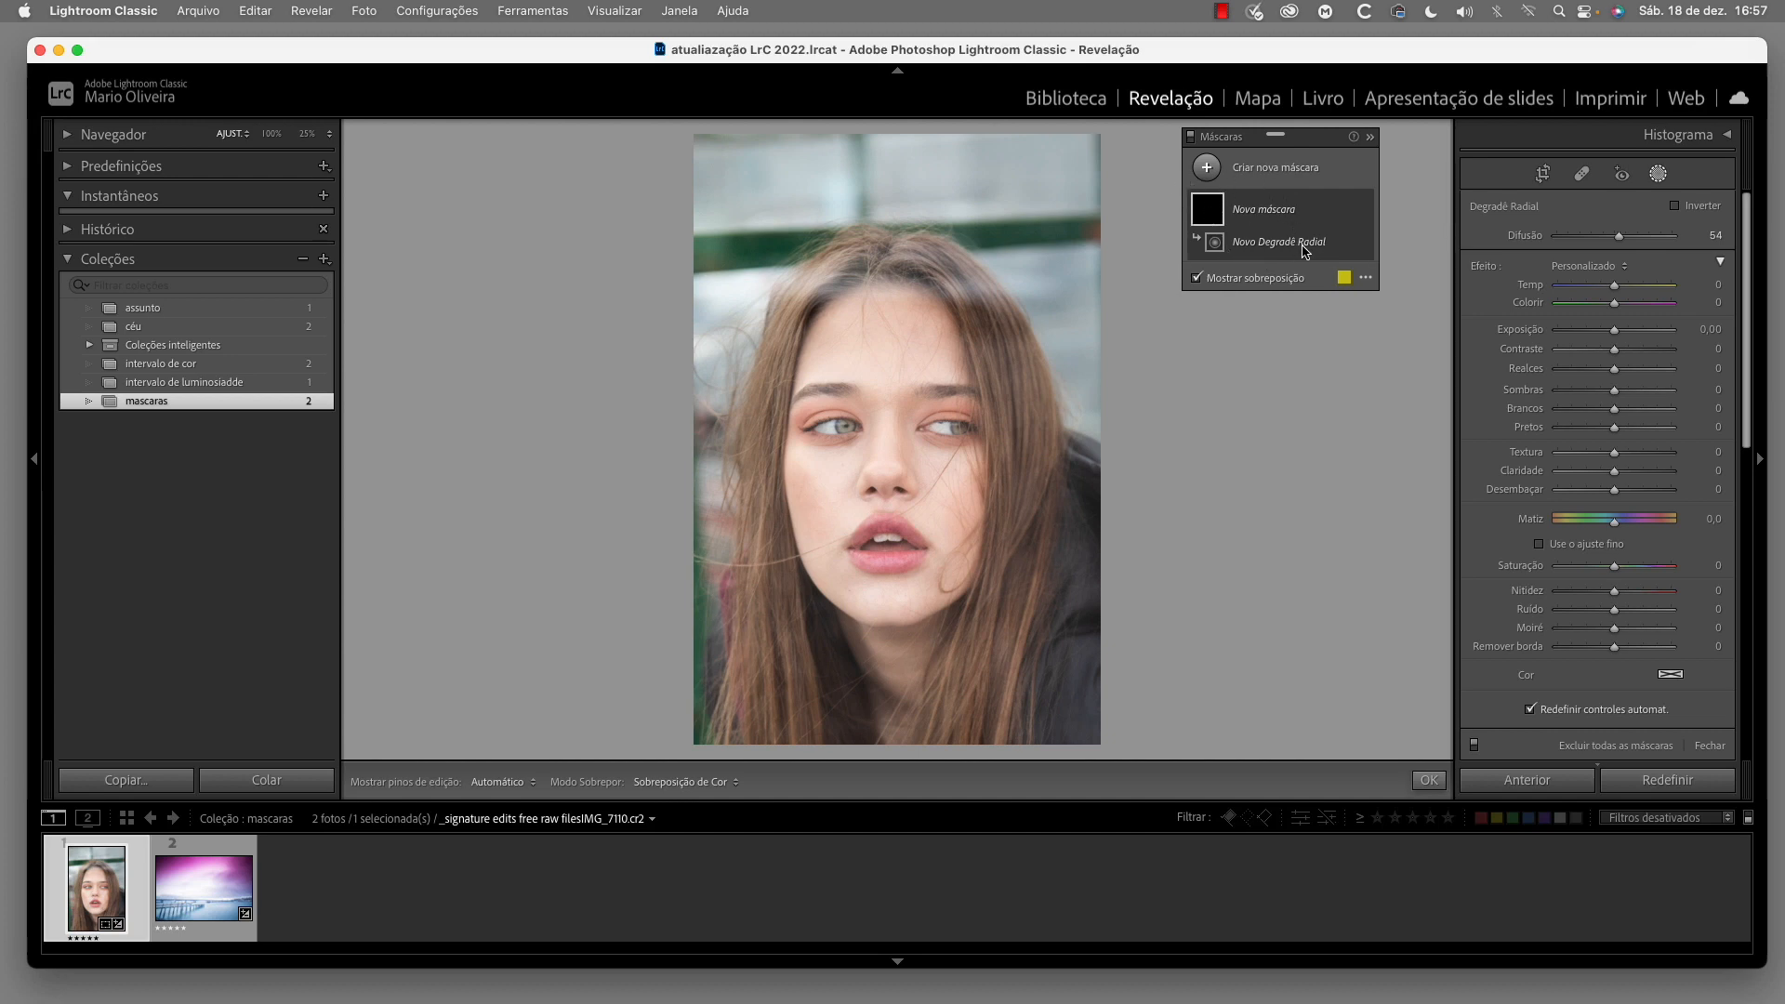
pyautogui.click(846, 425)
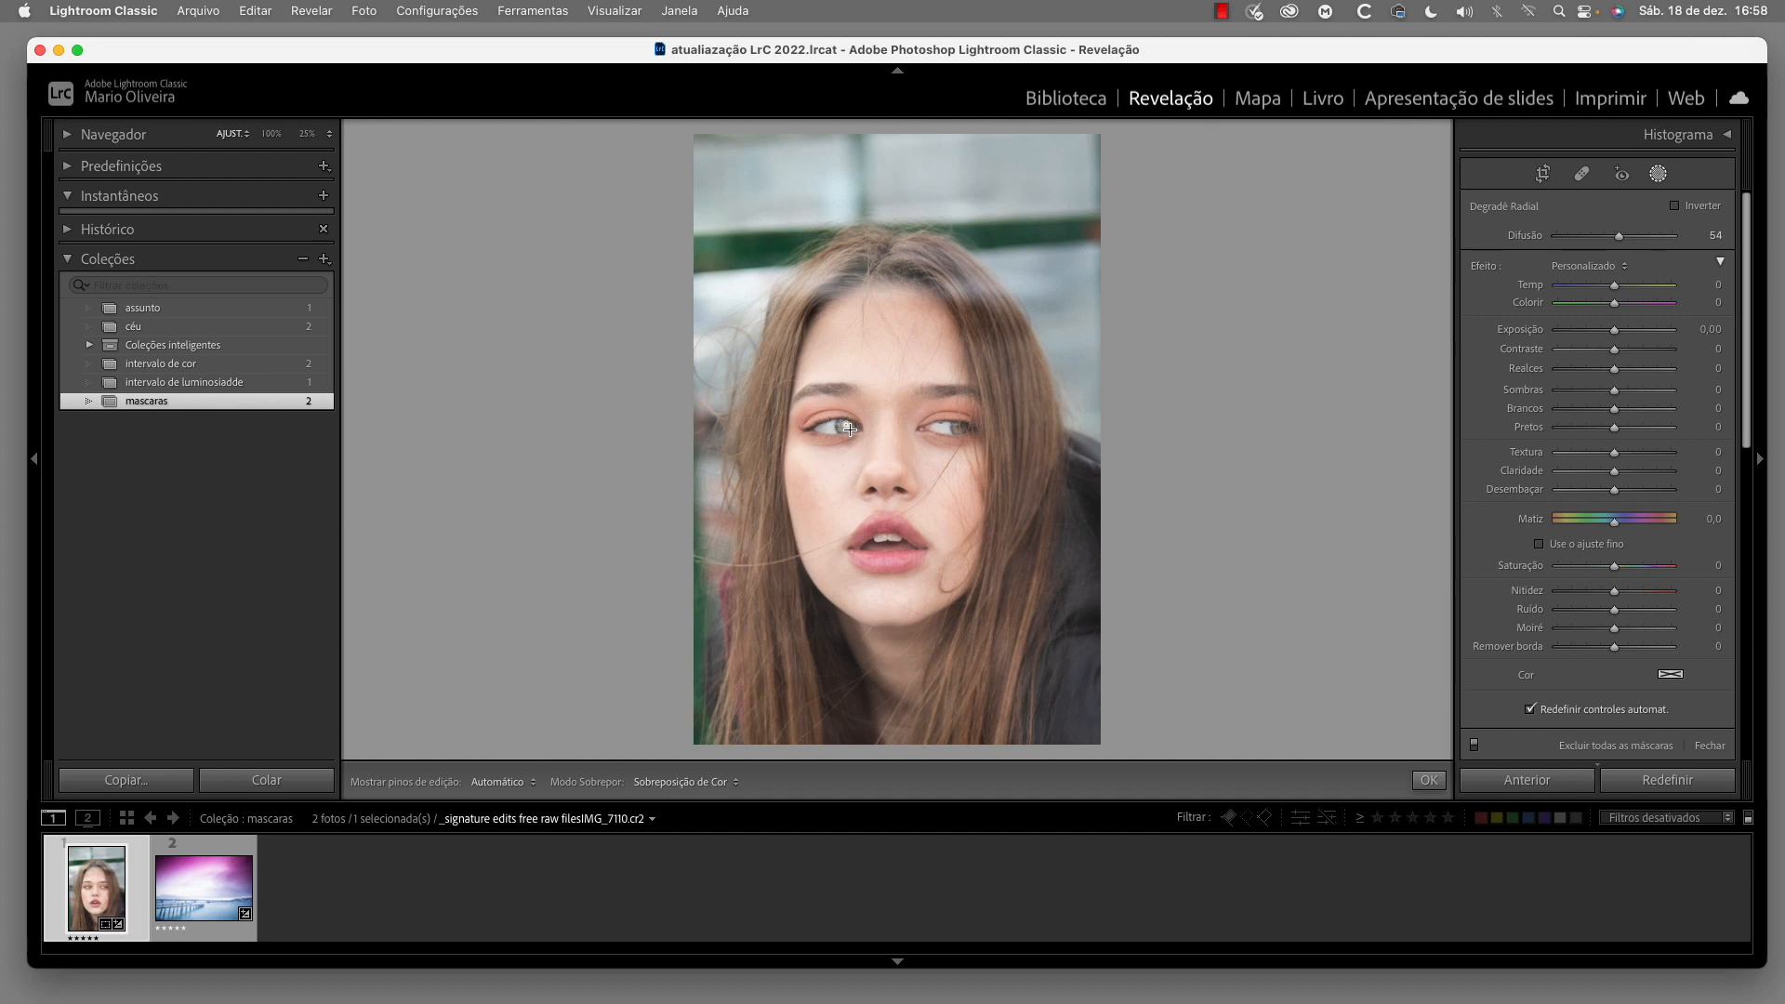
pyautogui.moveTo(845, 425); pyautogui.dragTo(845, 430)
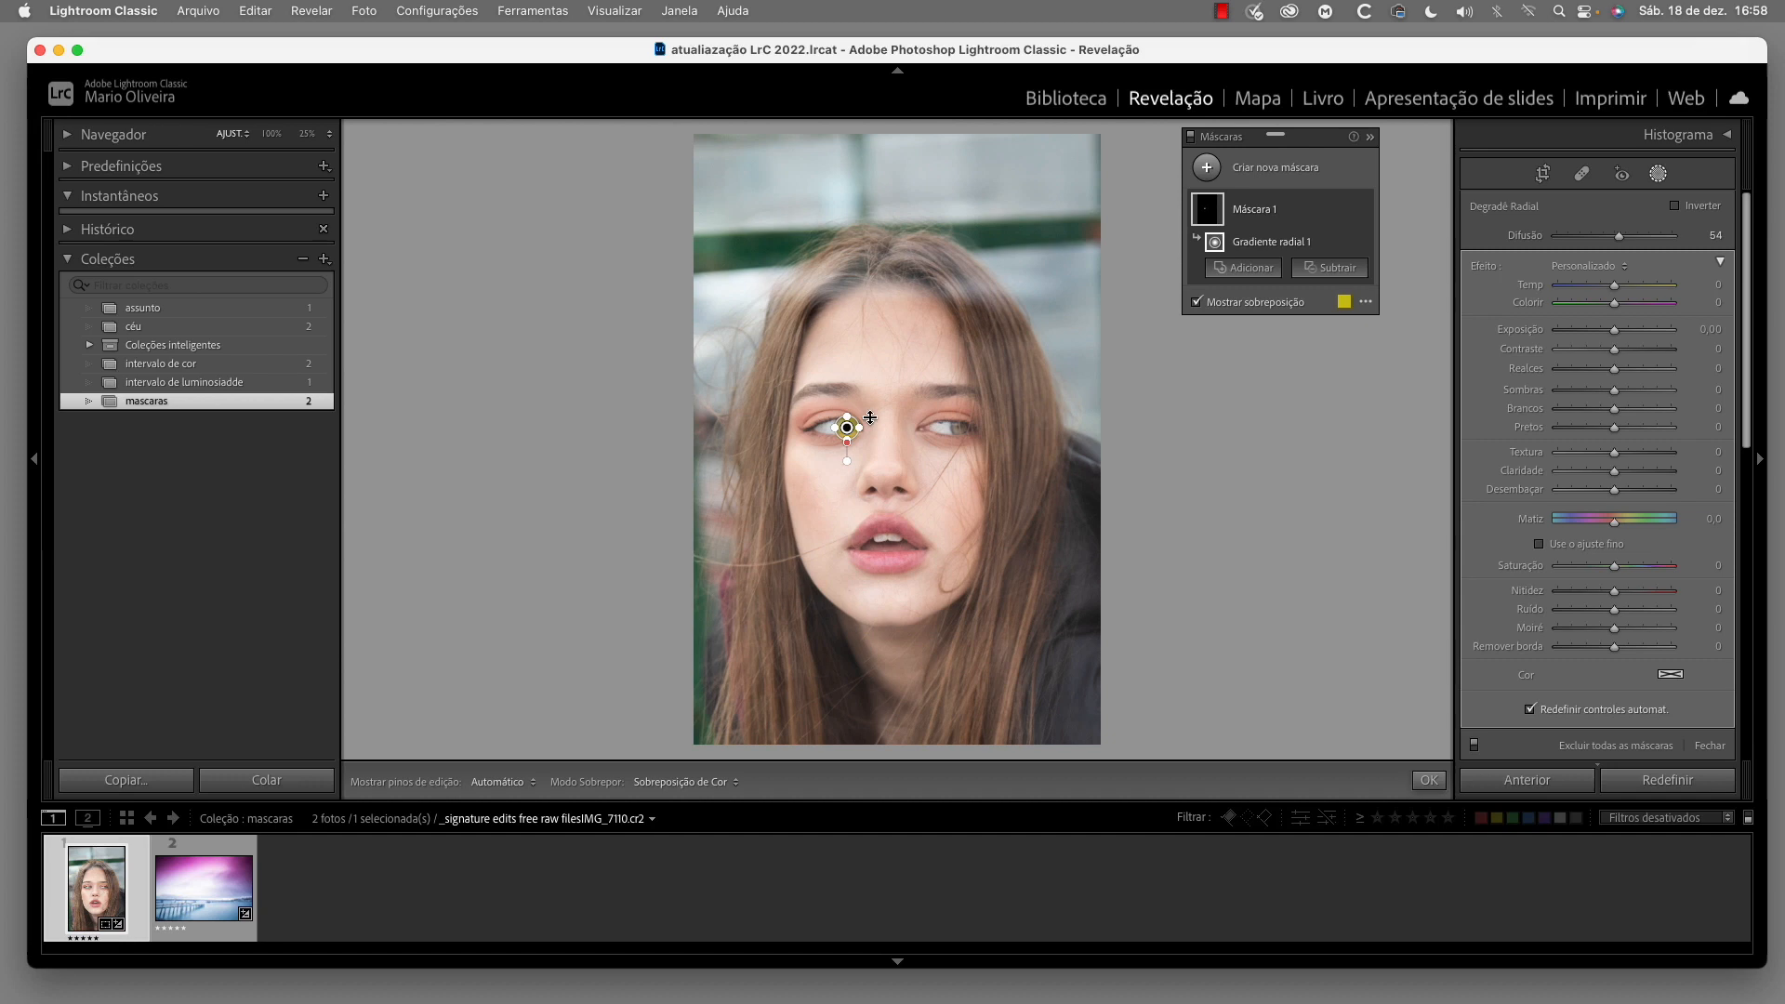
pyautogui.moveTo(843, 415); pyautogui.dragTo(845, 421)
pyautogui.press('super+equal')
pyautogui.press('super+equal')
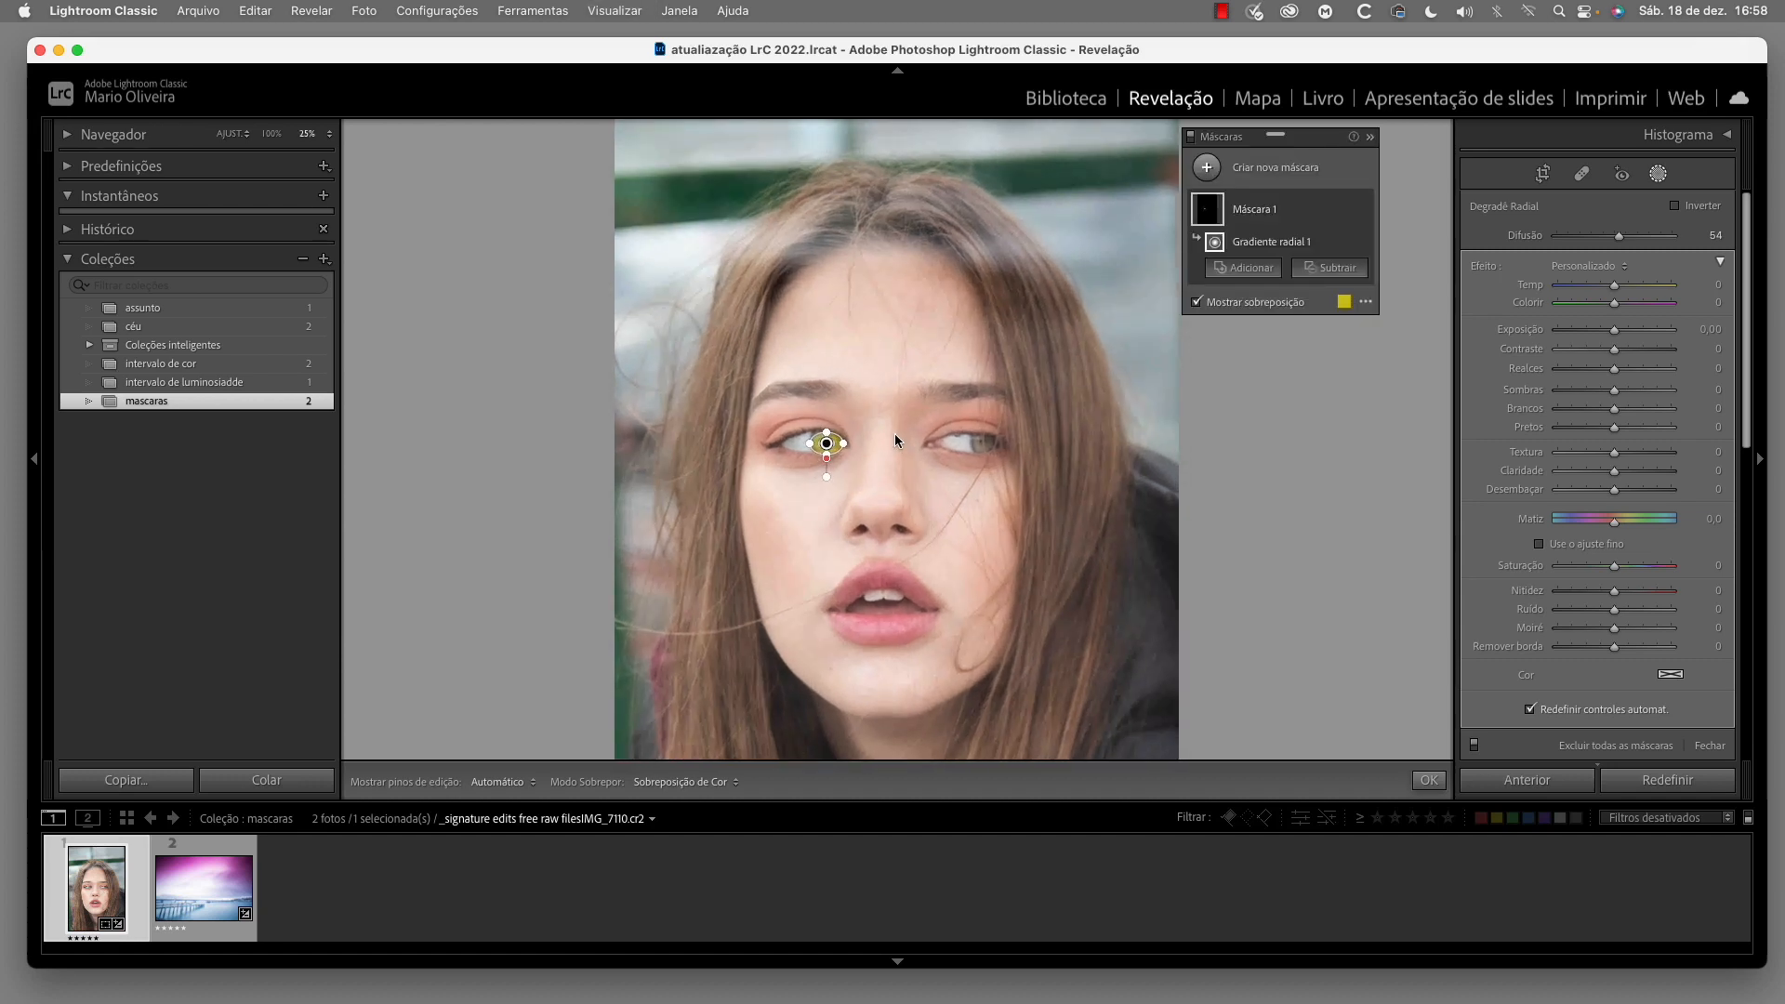
pyautogui.moveTo(782, 438); pyautogui.dragTo(801, 435)
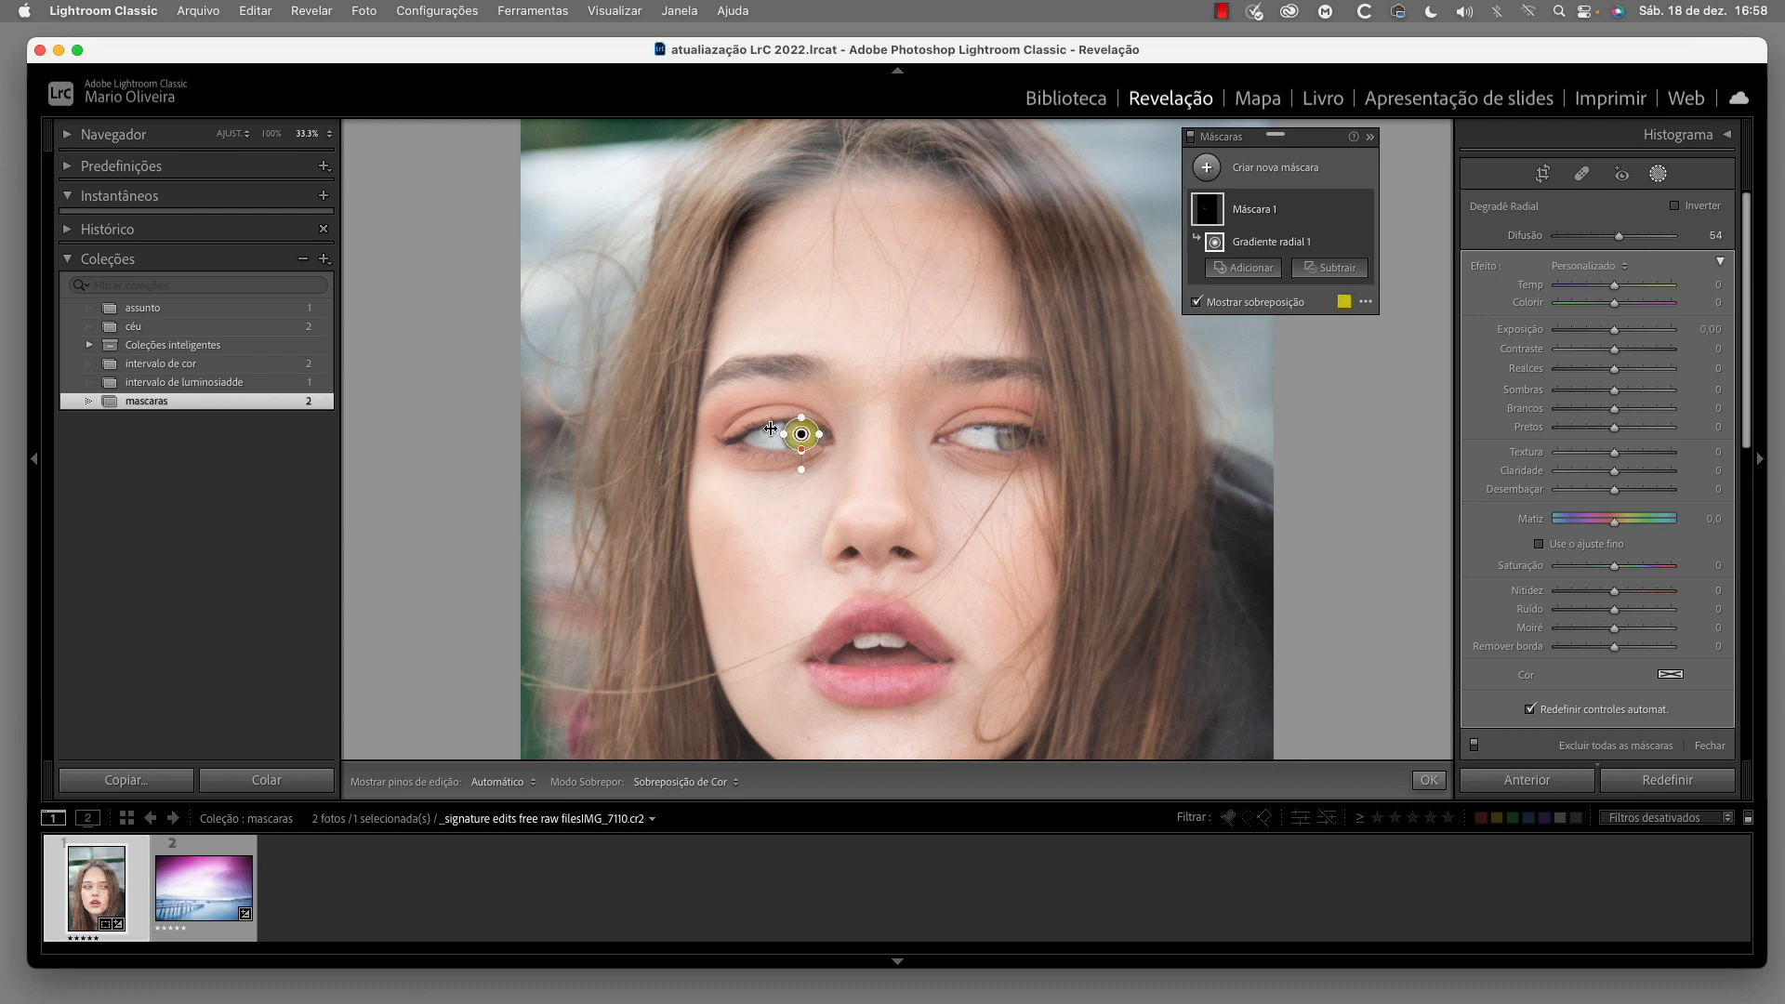
# Change the mask overlay colour to red and hide the overlay
pyautogui.click(1344, 303)
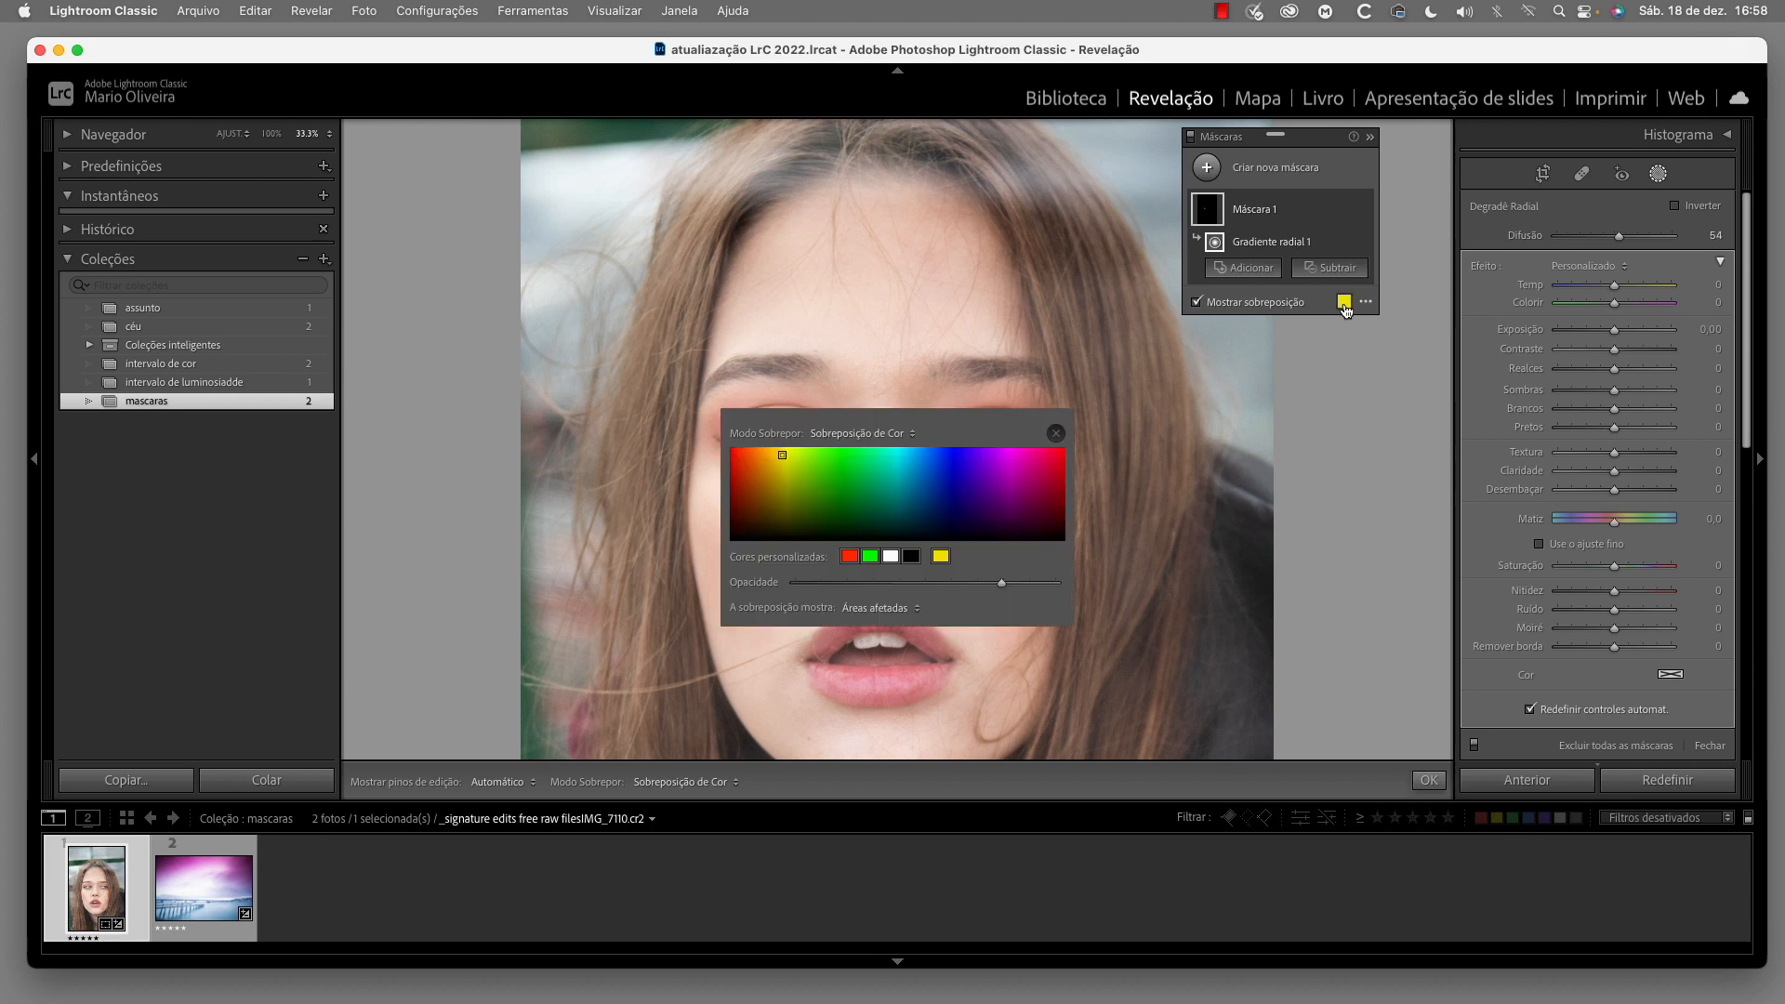
pyautogui.click(1063, 450)
pyautogui.click(1056, 433)
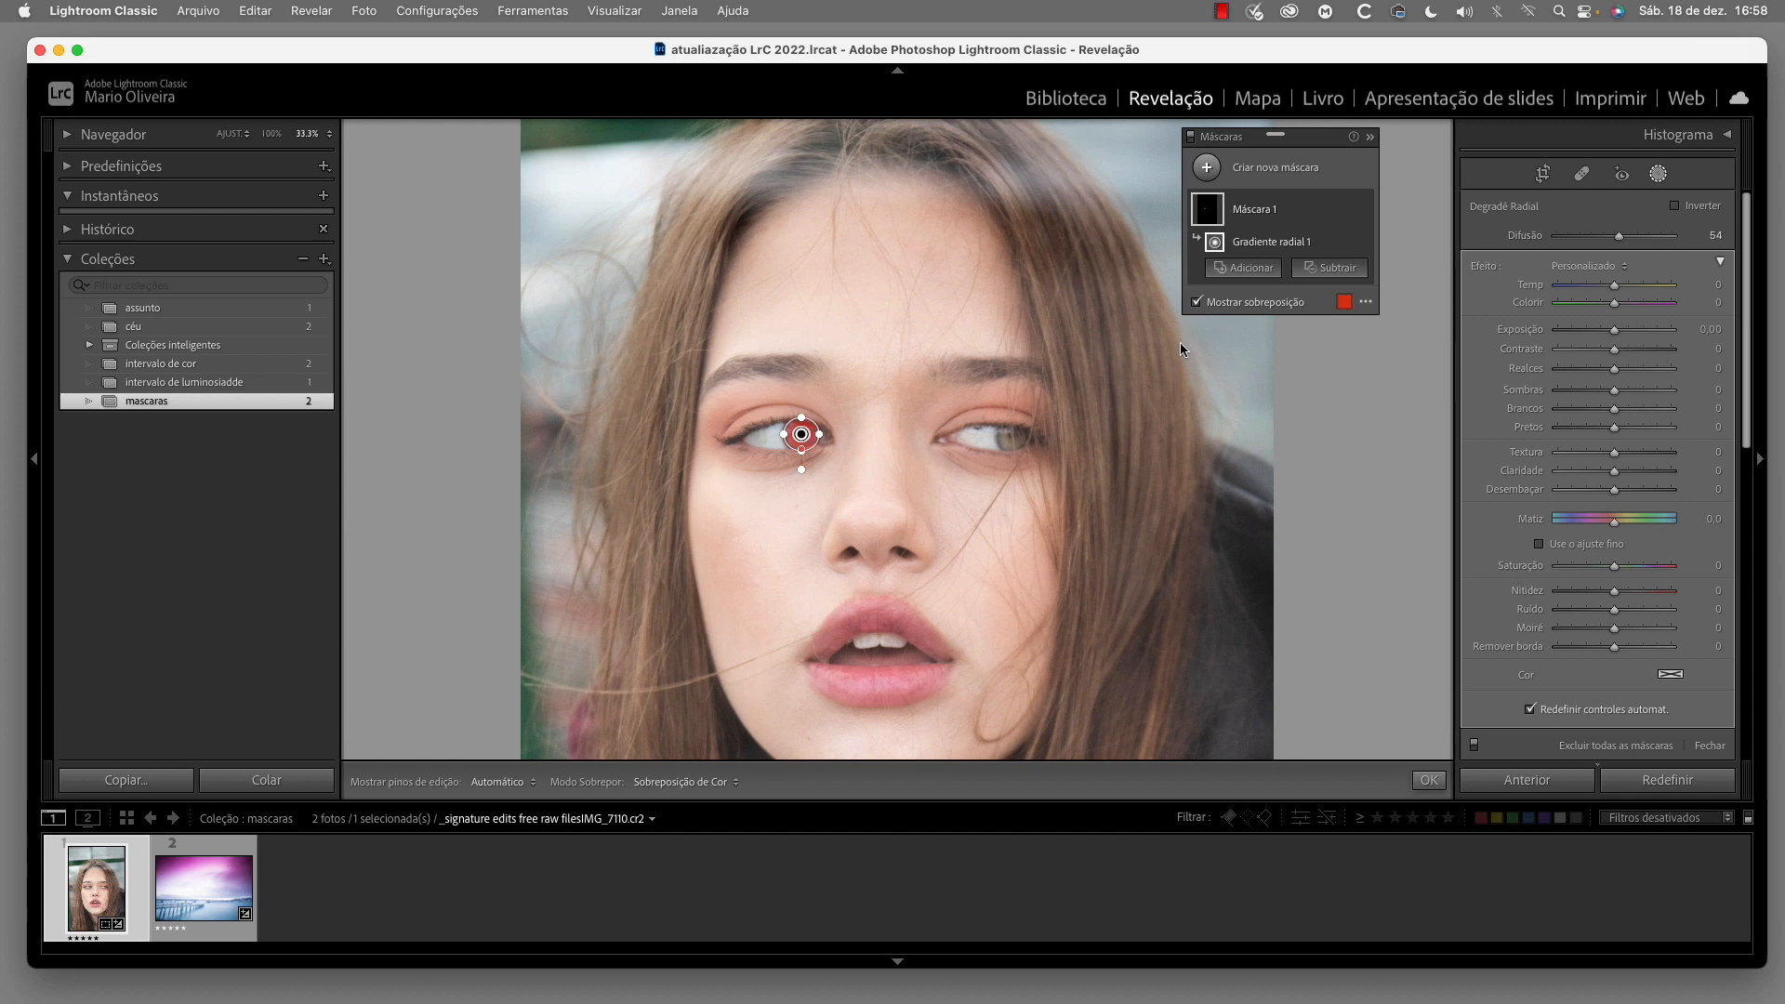
pyautogui.click(1196, 303)
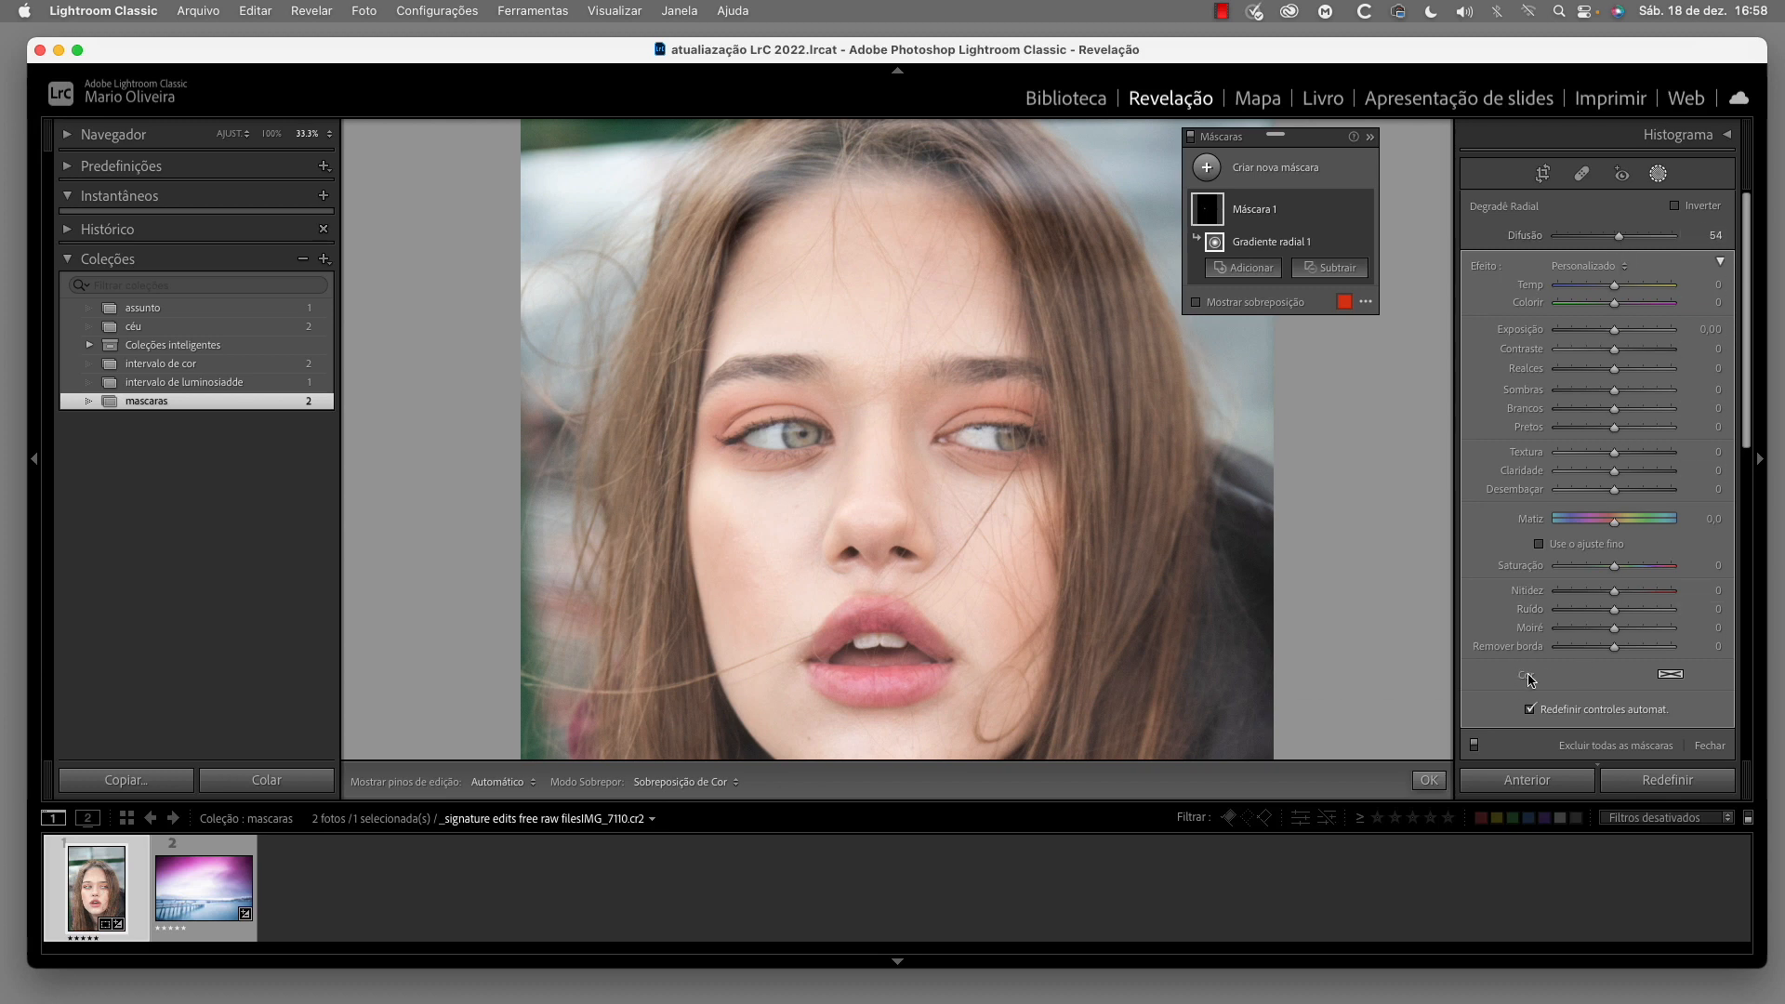
# Tint the masked iris blue, with Matiz at 71,0 and Saturação at −86
pyautogui.click(1670, 673)
pyautogui.click(1515, 664)
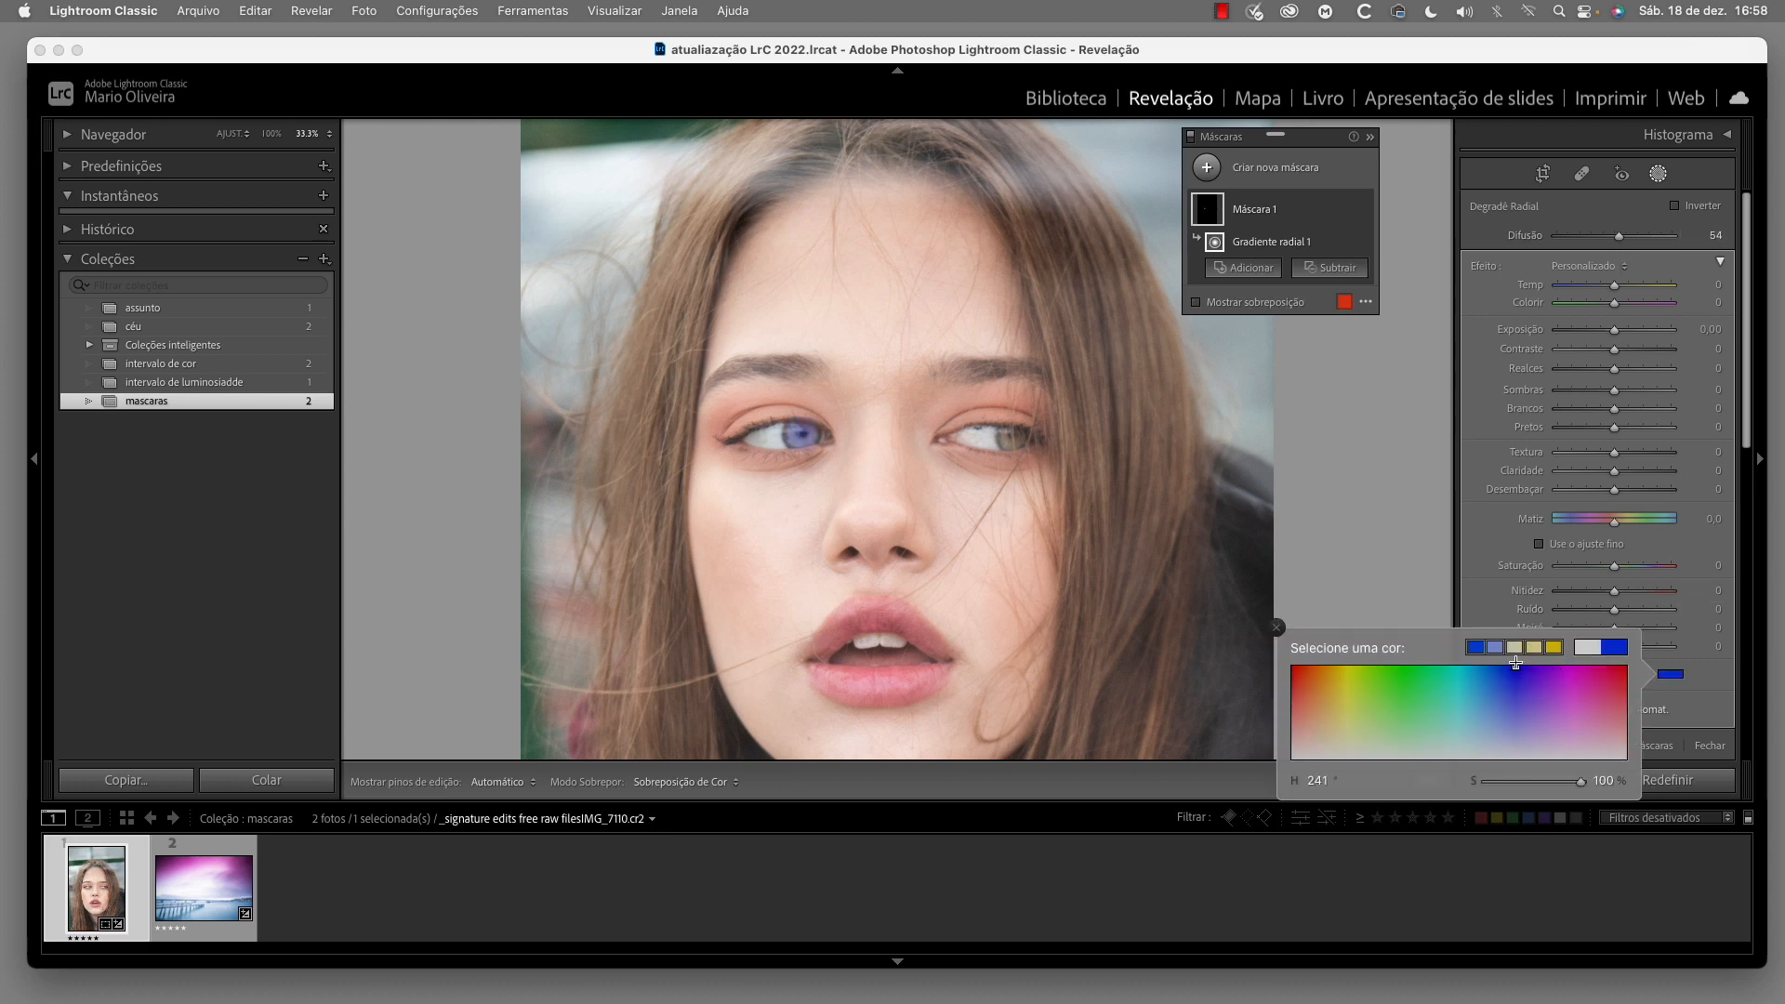
pyautogui.moveTo(1515, 662); pyautogui.dragTo(1516, 662)
pyautogui.click(1276, 628)
pyautogui.moveTo(1614, 521); pyautogui.dragTo(1565, 569)
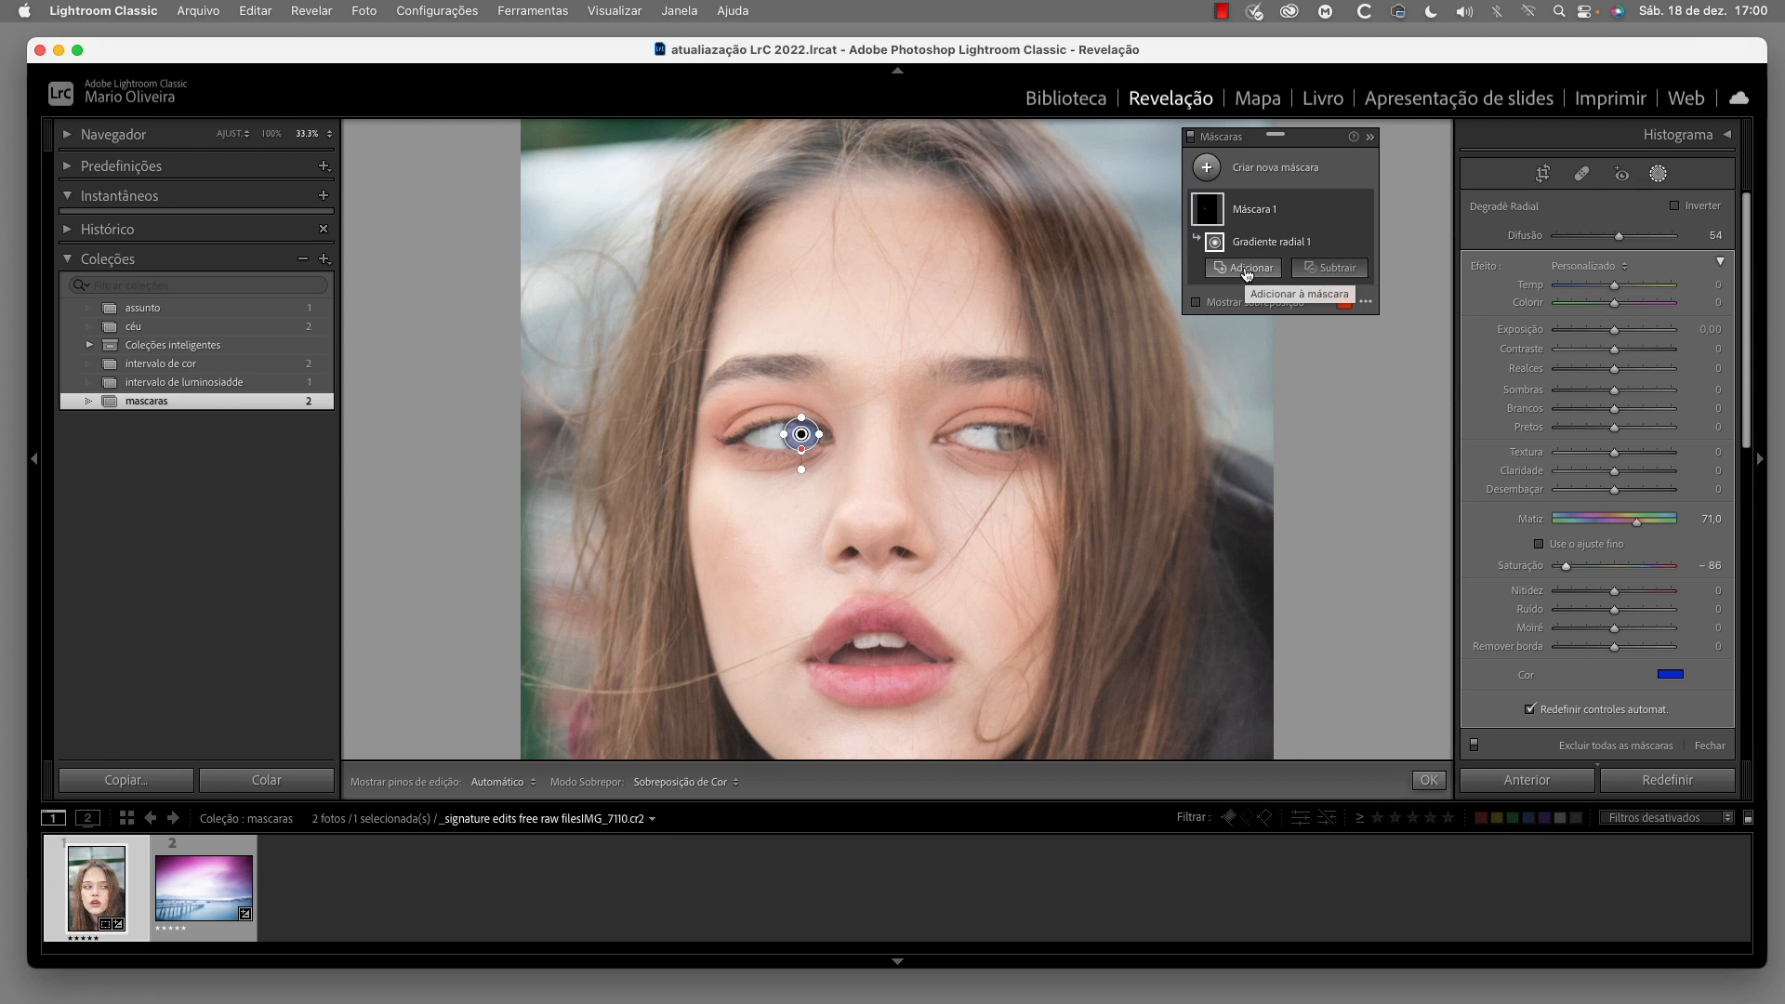
# Add a second Degradê Radial to the same mask, fitted over the iris of the other eye
pyautogui.click(1250, 268)
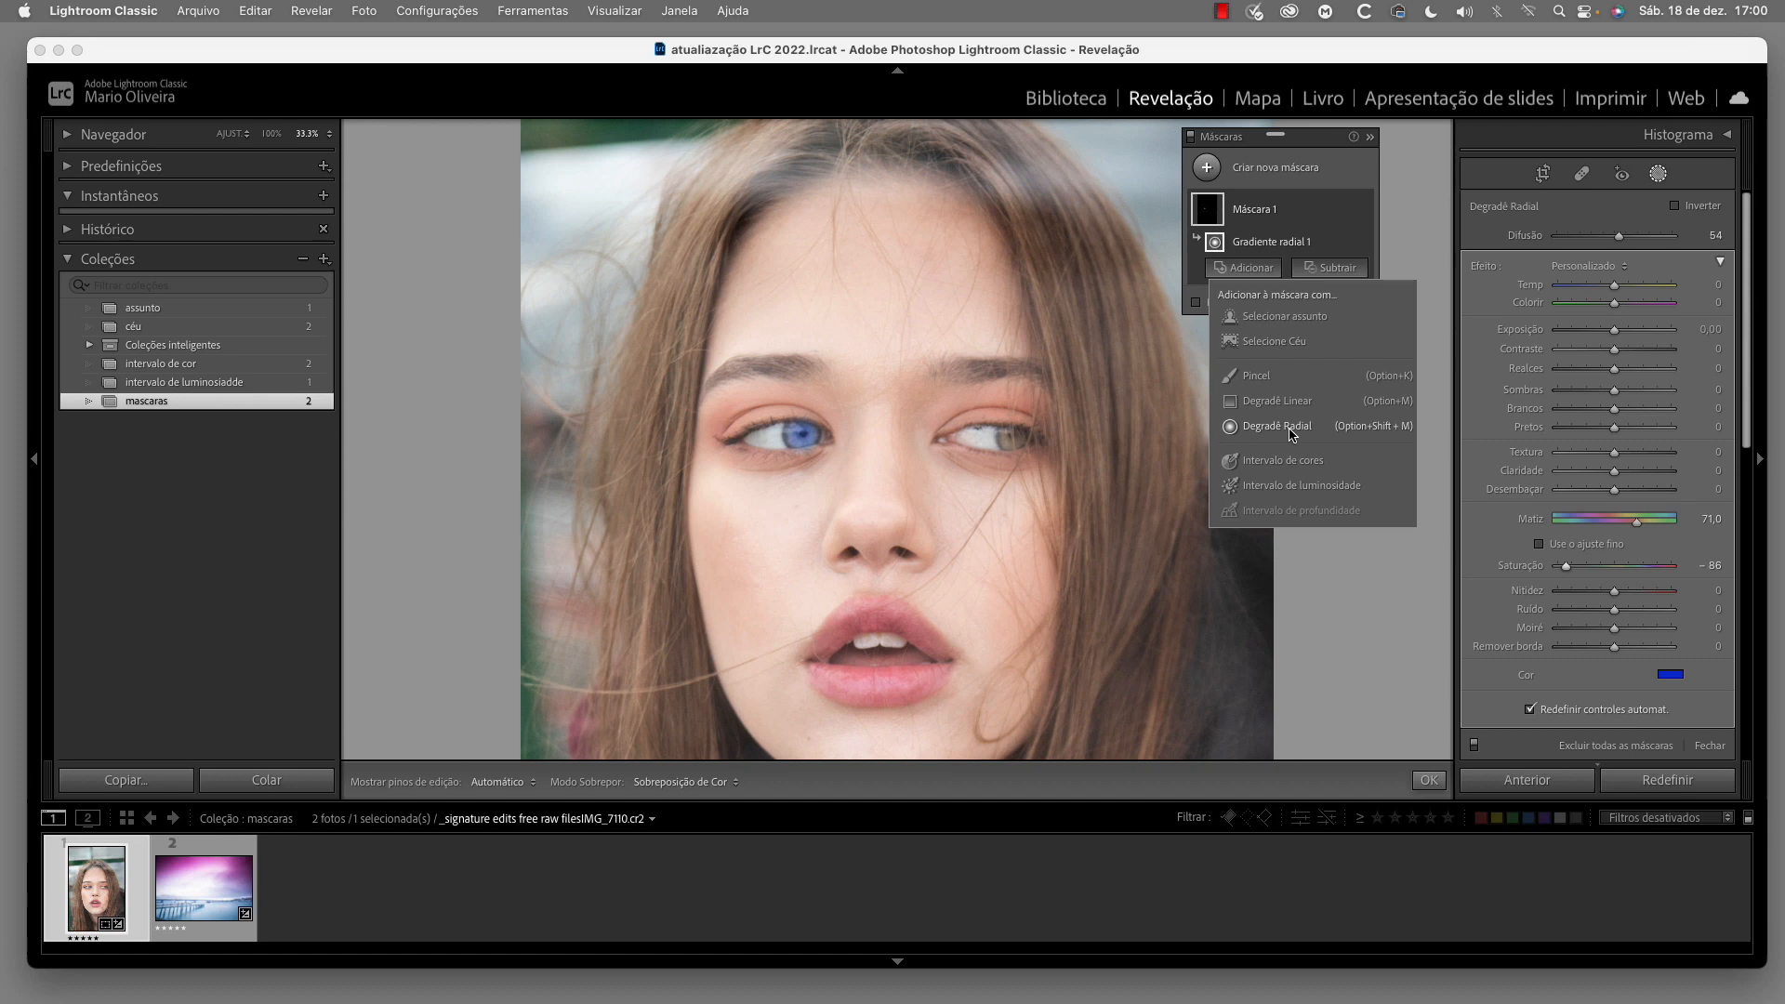
pyautogui.click(1278, 426)
pyautogui.moveTo(1013, 434)
pyautogui.mouseDown()
pyautogui.moveTo(1030, 449)
pyautogui.moveTo(1012, 437)
pyautogui.mouseUp()
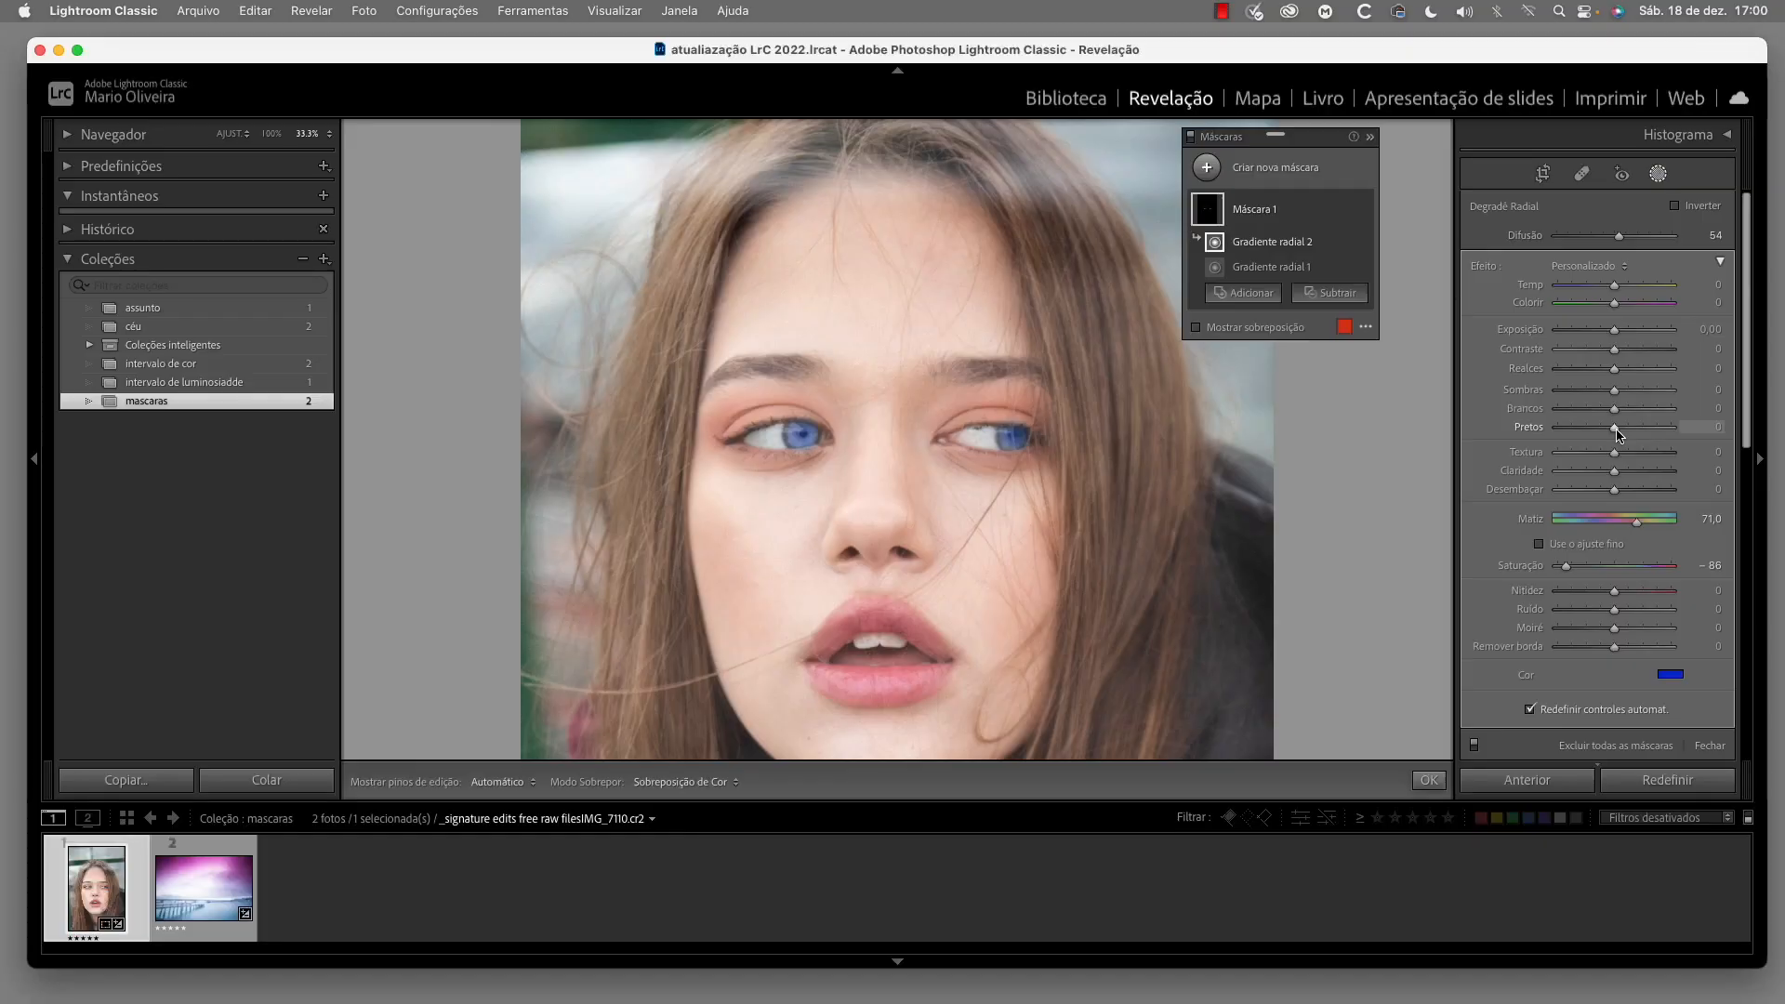
pyautogui.moveTo(1011, 421); pyautogui.dragTo(1011, 438)
# Rename the eye mask as "cor olhos"
pyautogui.moveTo(1315, 136); pyautogui.dragTo(1334, 133)
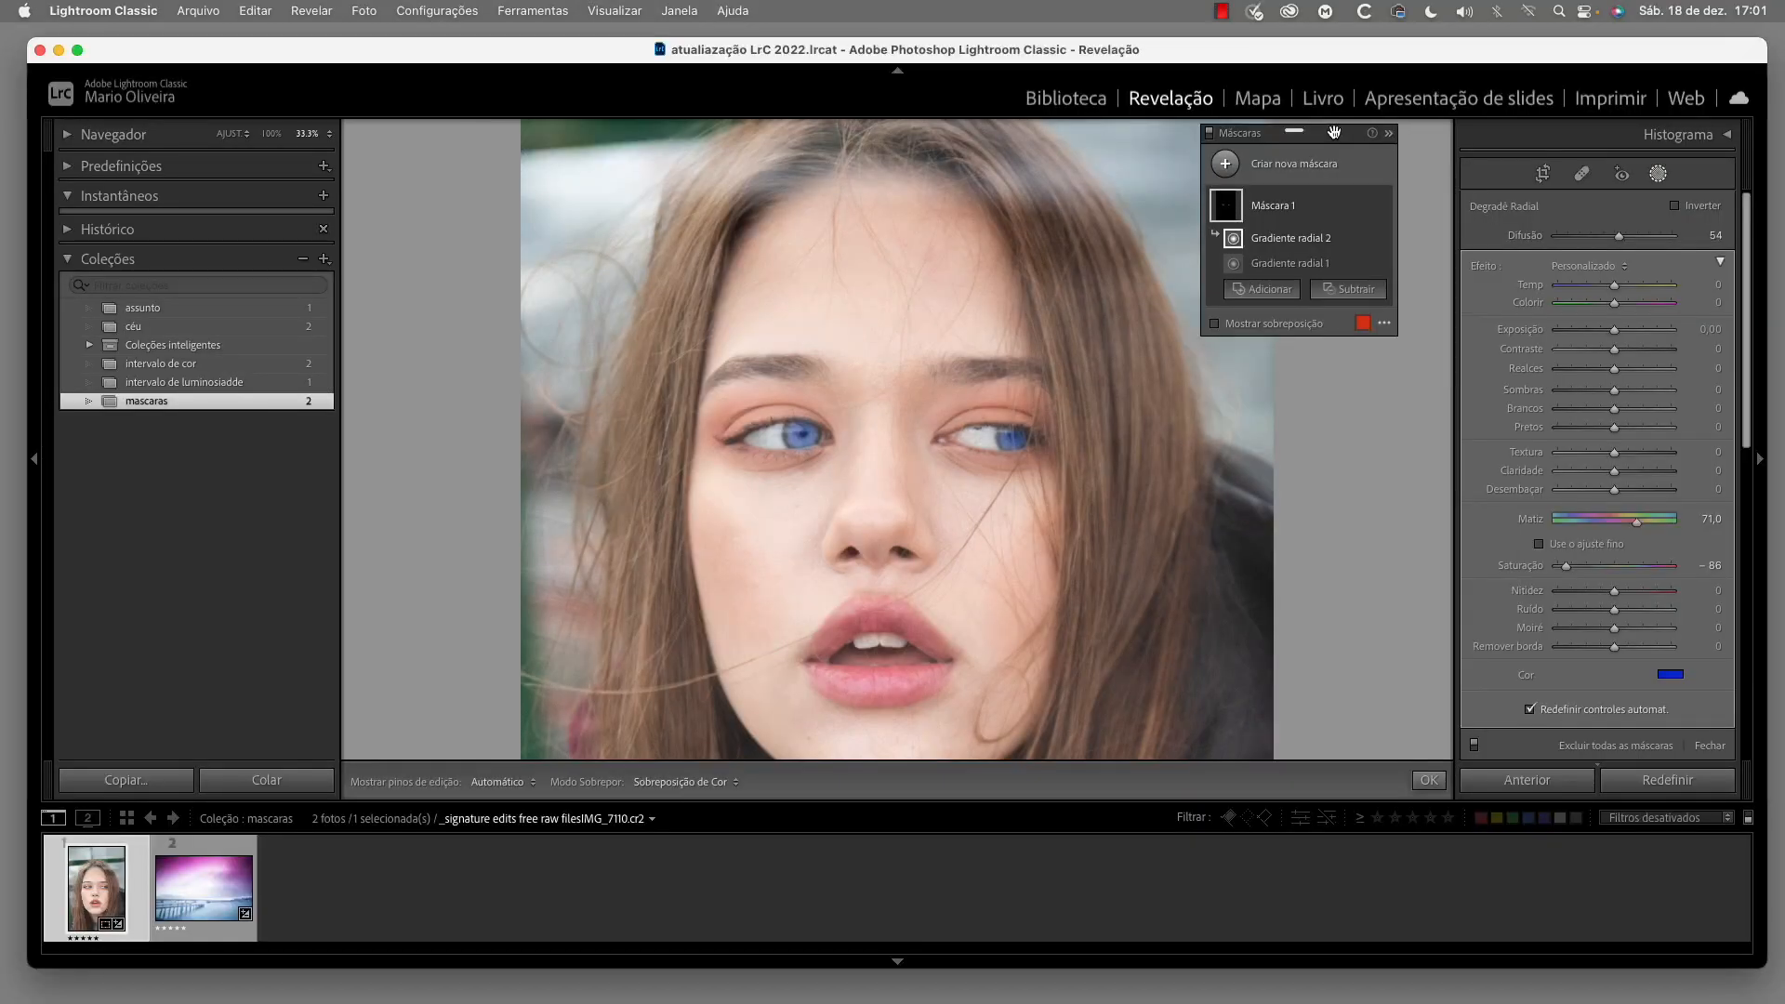
pyautogui.moveTo(1282, 212)
pyautogui.click(1283, 212)
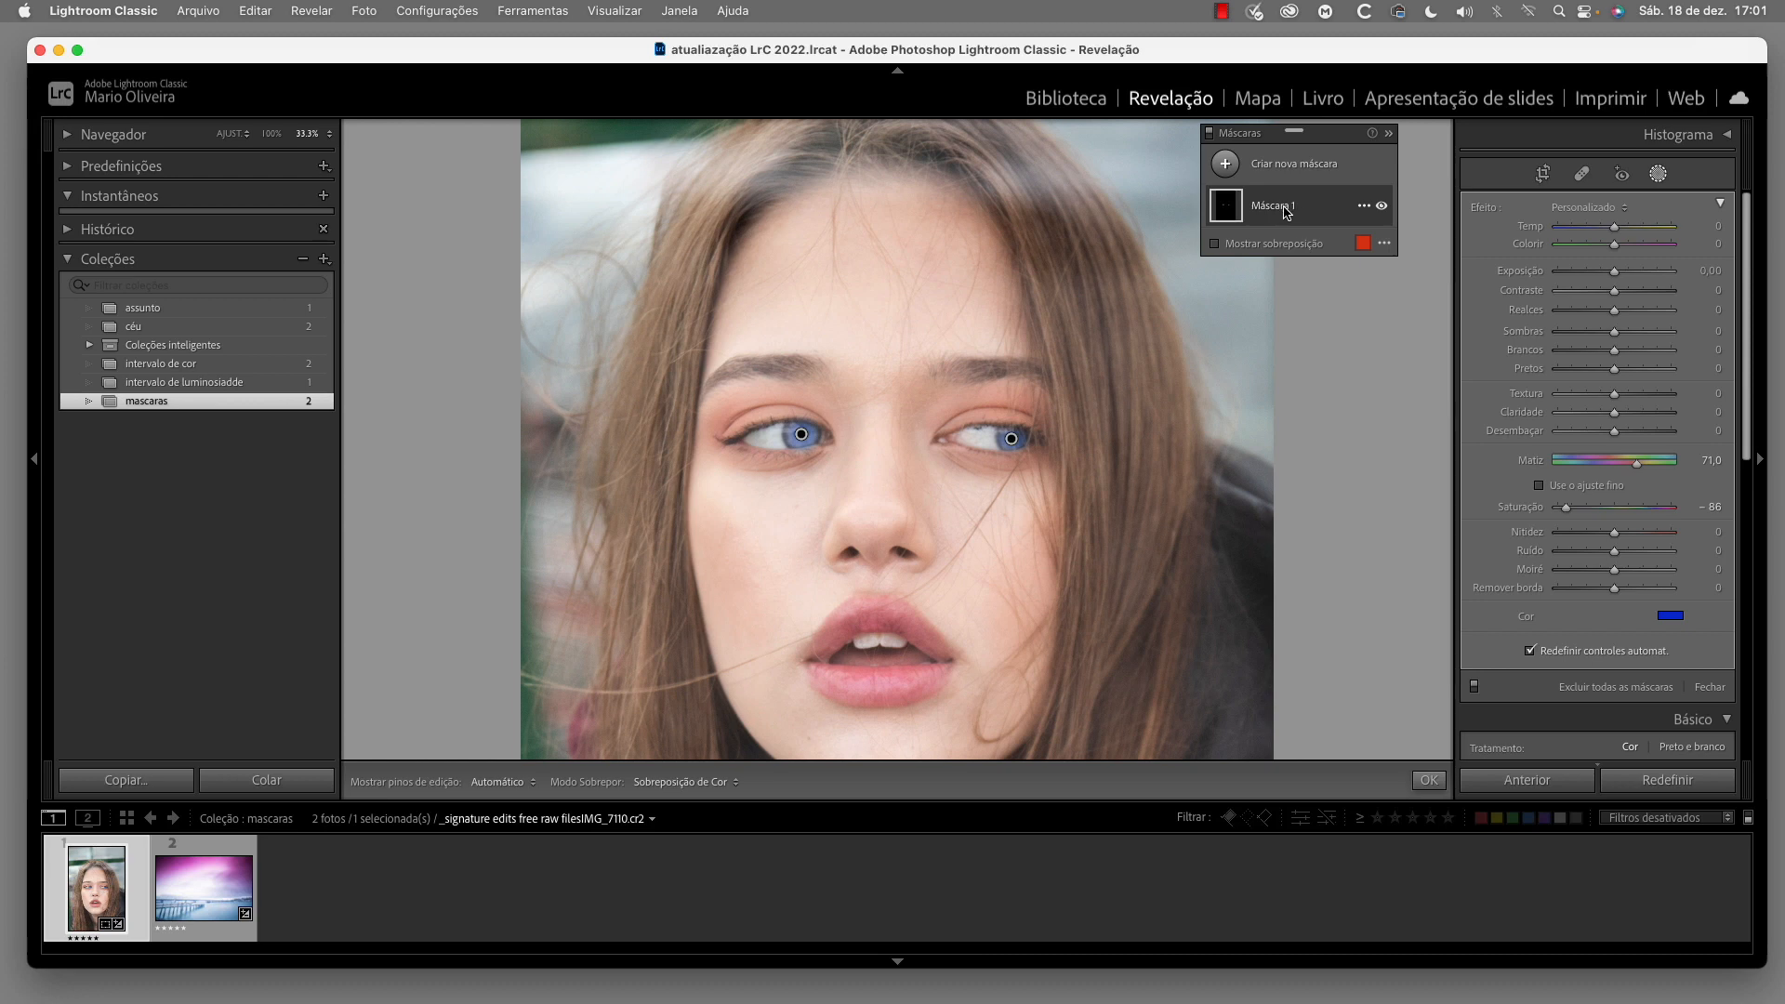
pyautogui.click(1285, 211)
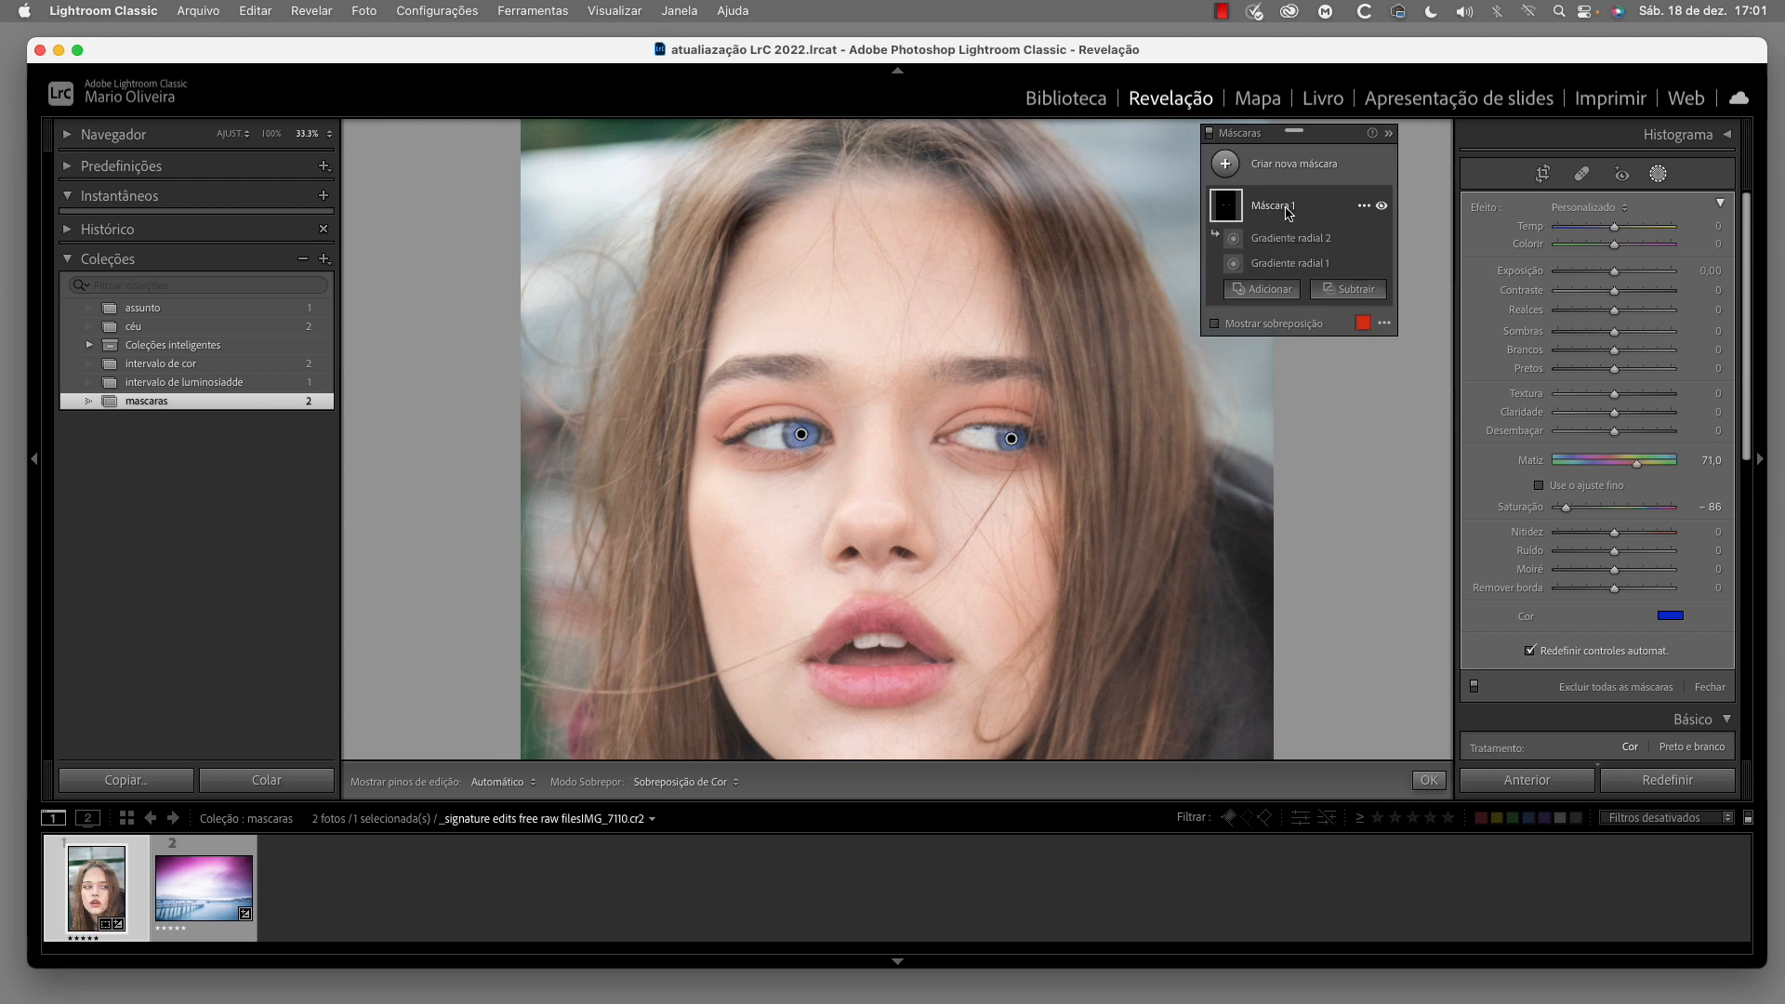
pyautogui.click(1364, 207)
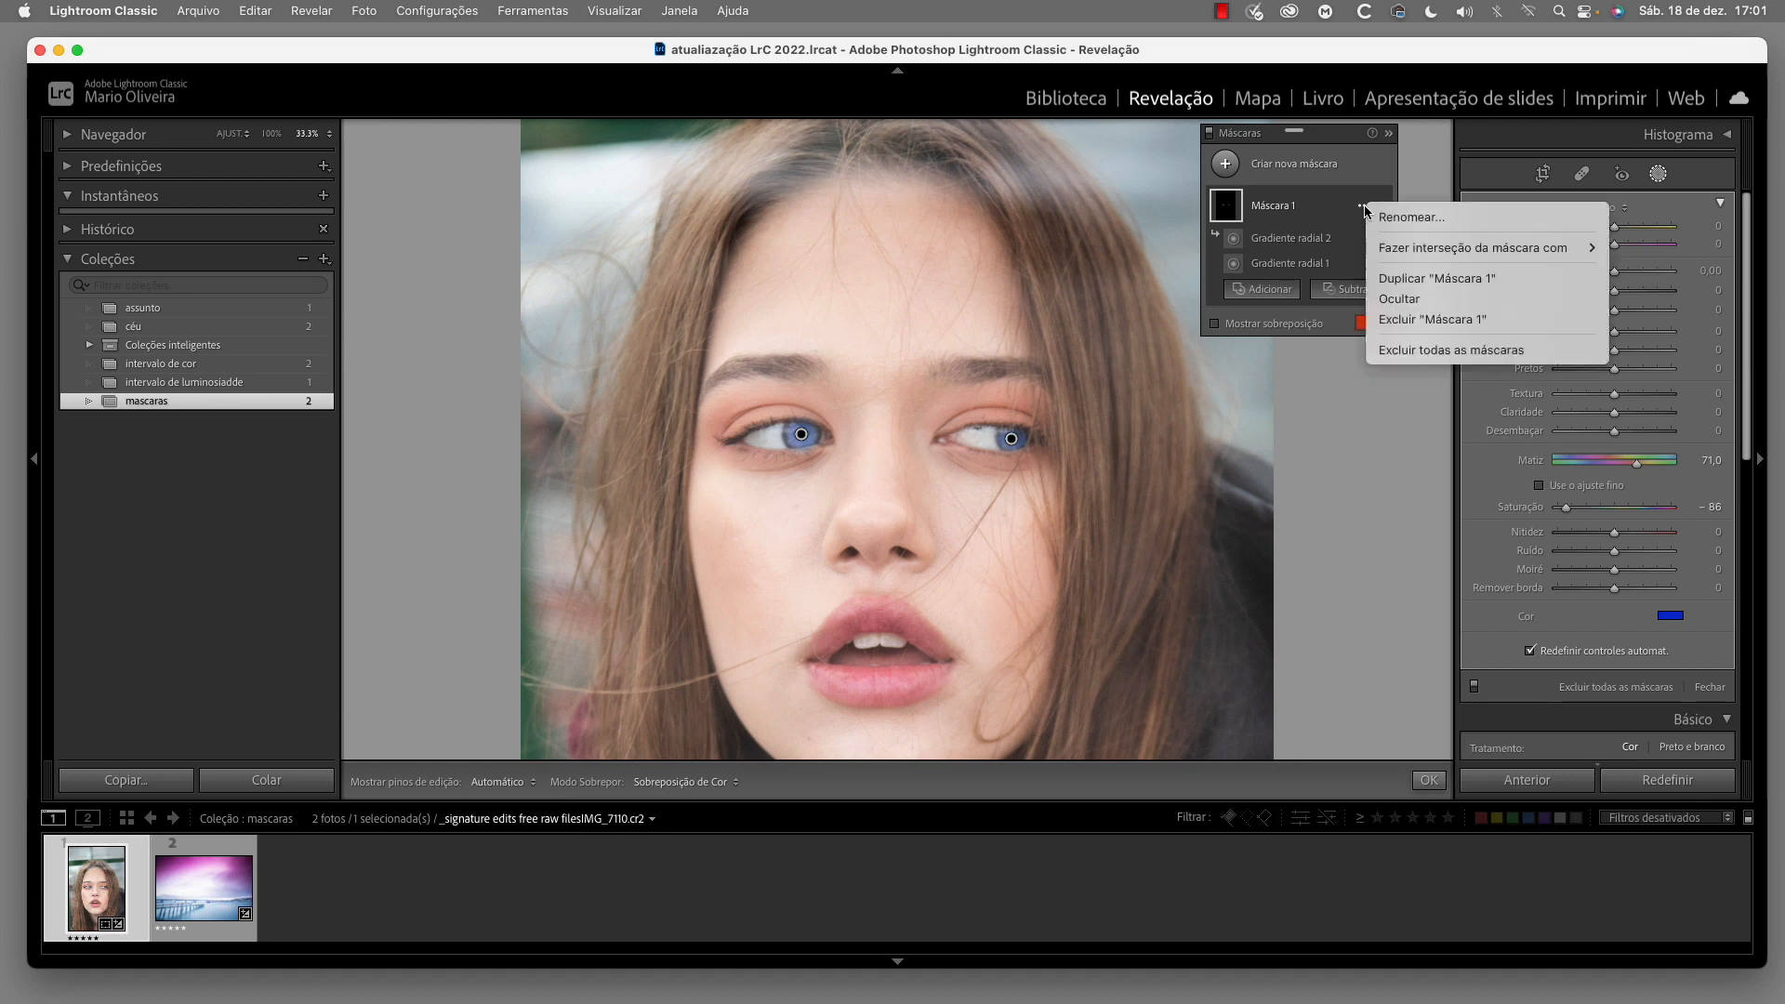
pyautogui.click(1432, 222)
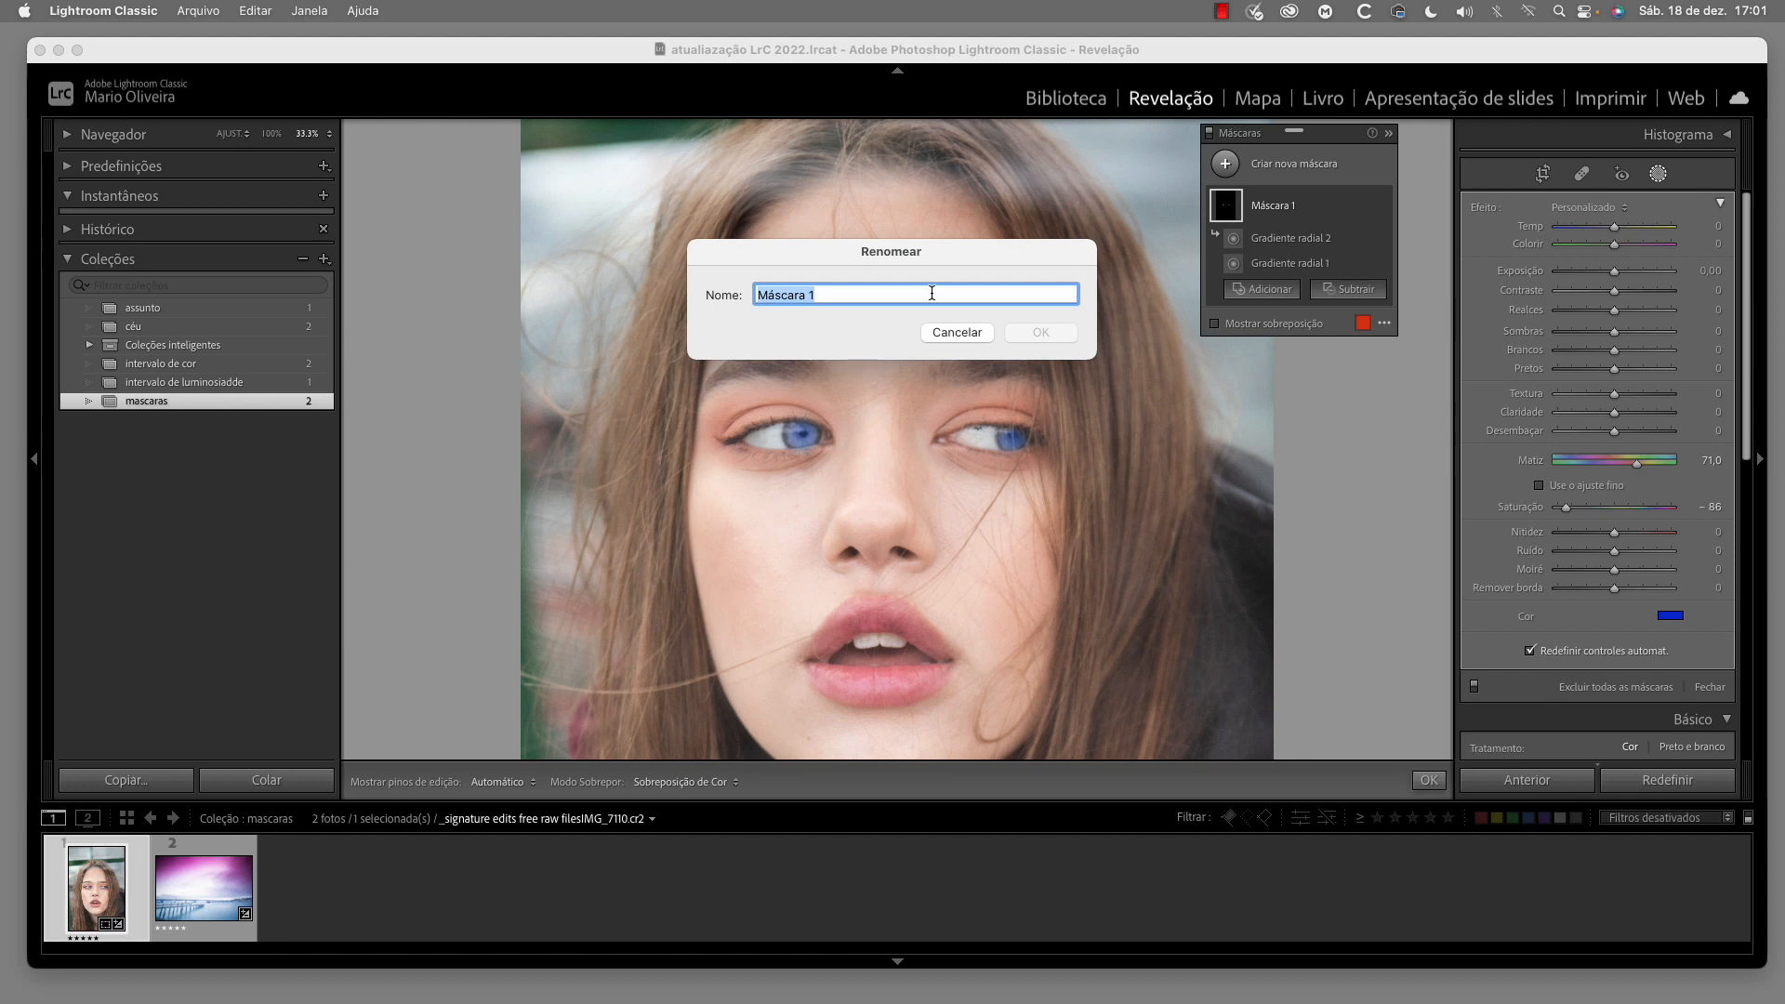
pyautogui.write('cor olhos')
pyautogui.click(1040, 333)
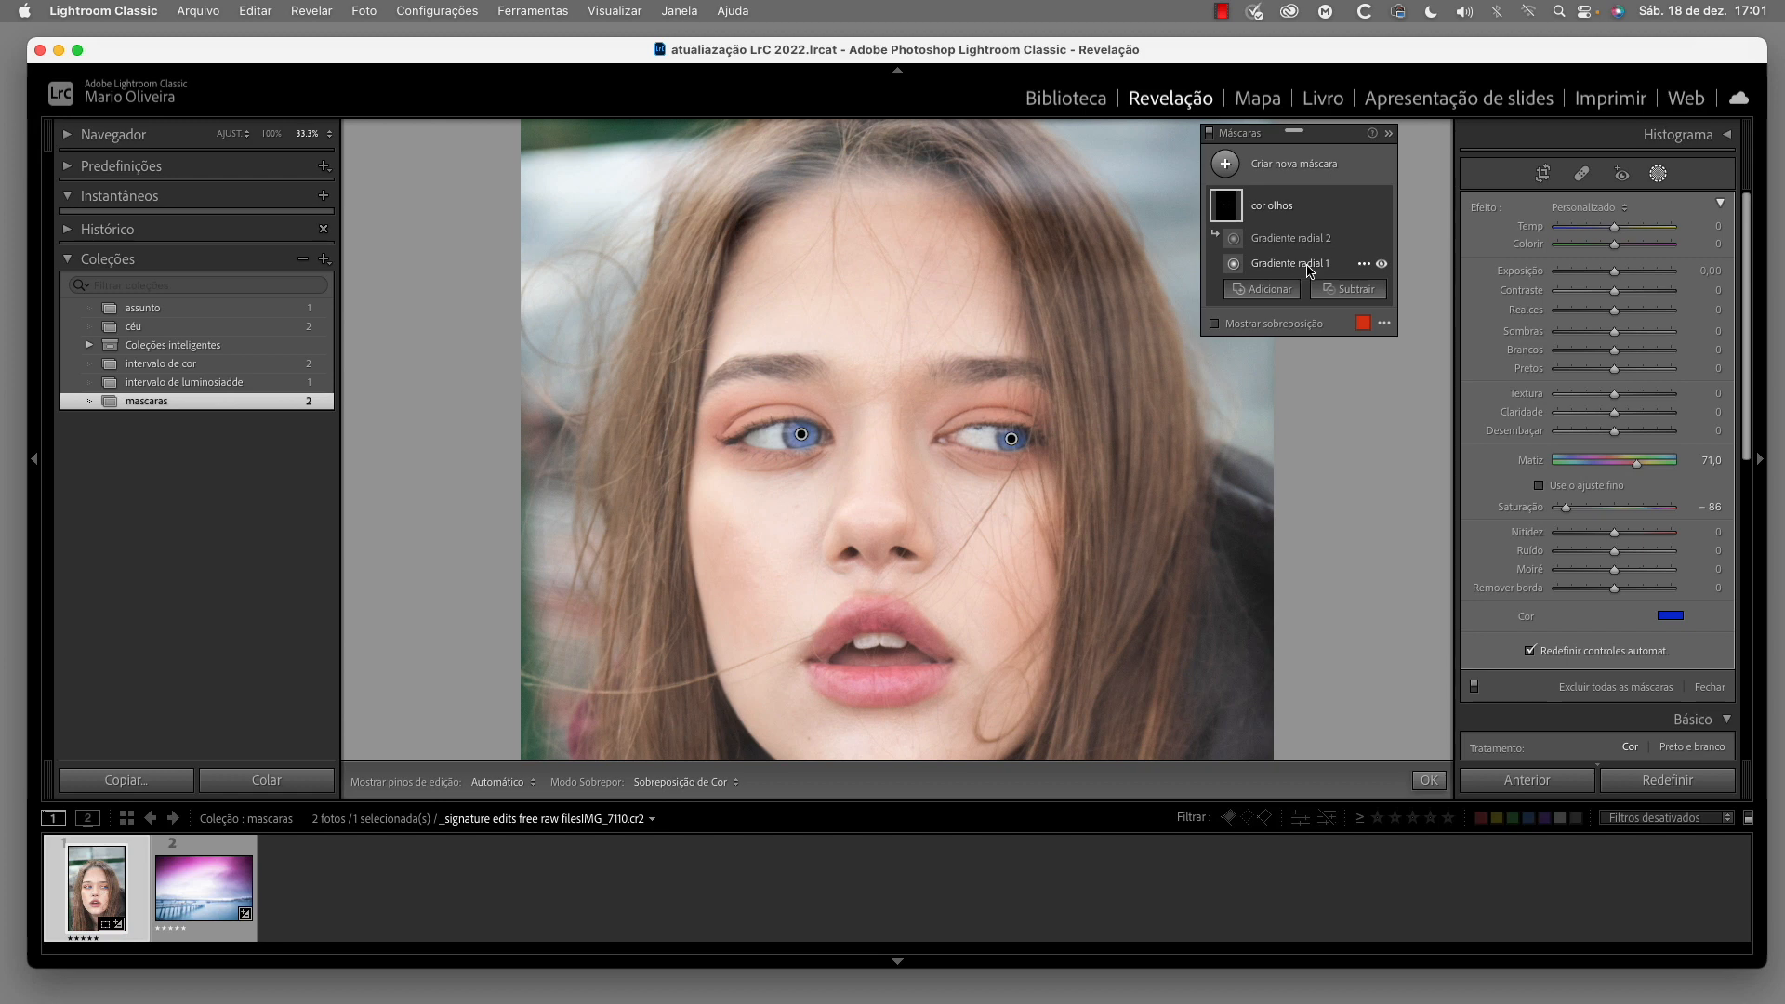
# Rename the Gradiente radial 1 component of the "cor olhos" mask as "olho dir"
pyautogui.click(1364, 265)
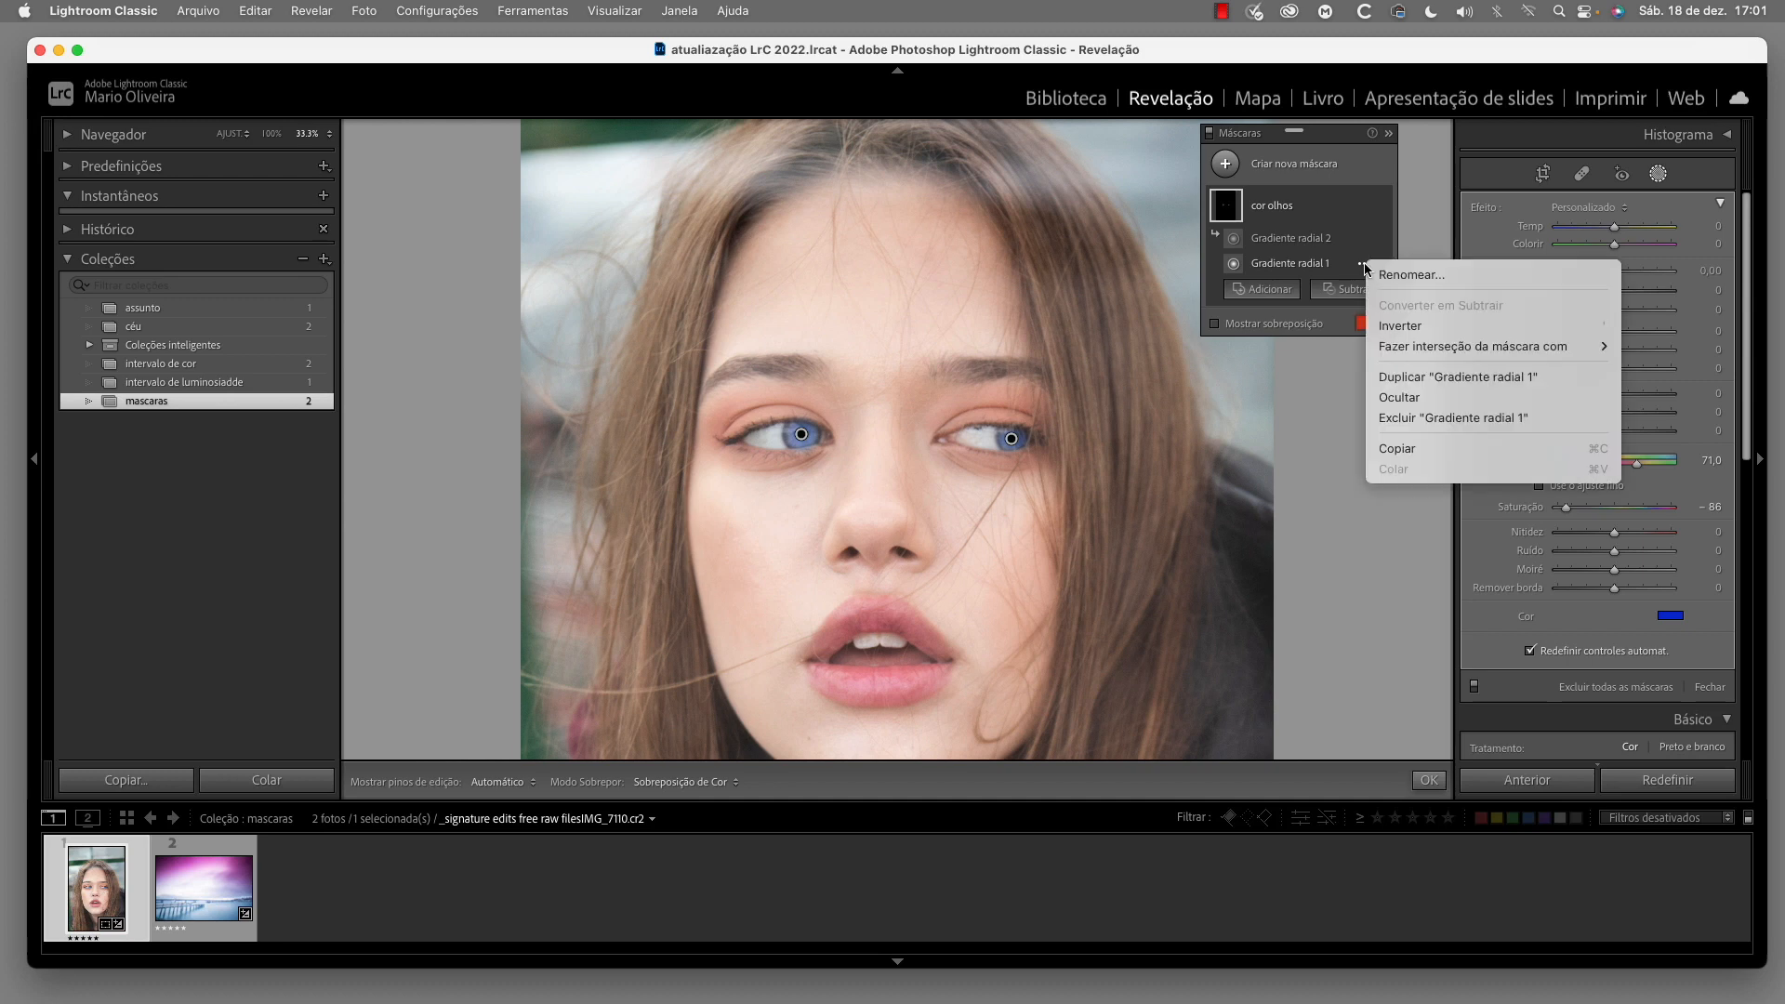
pyautogui.click(1420, 275)
pyautogui.write('olho dir')
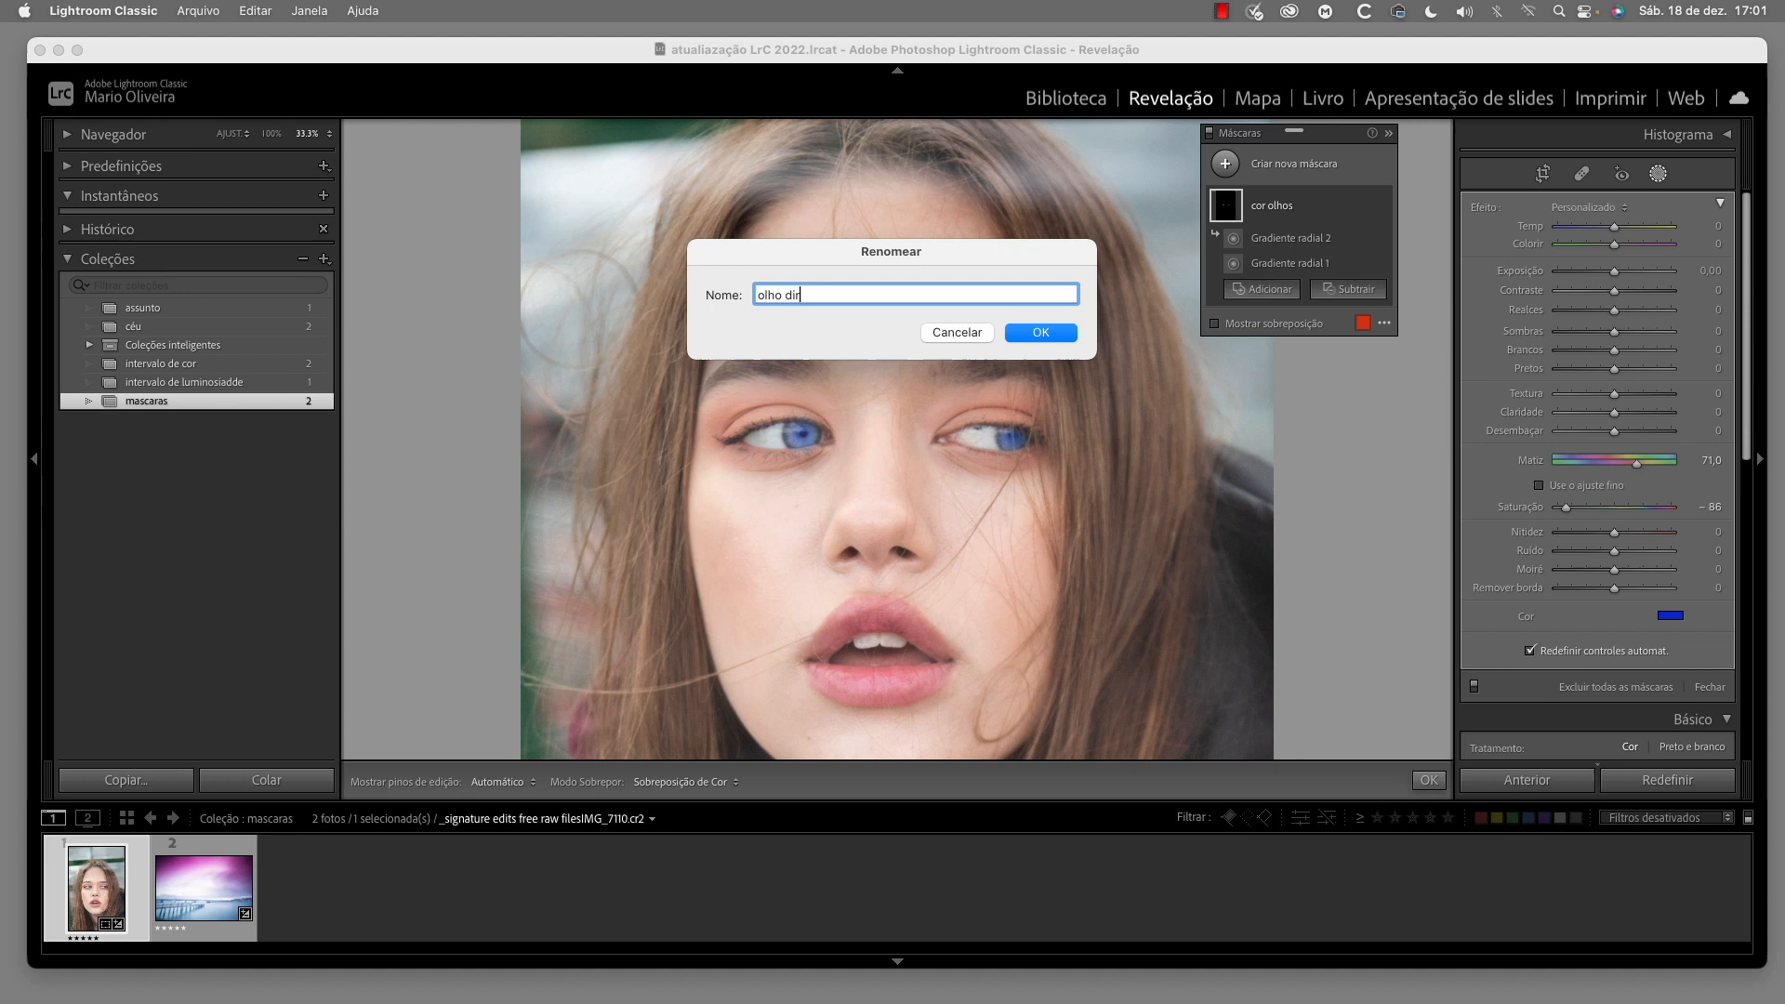
pyautogui.click(1041, 334)
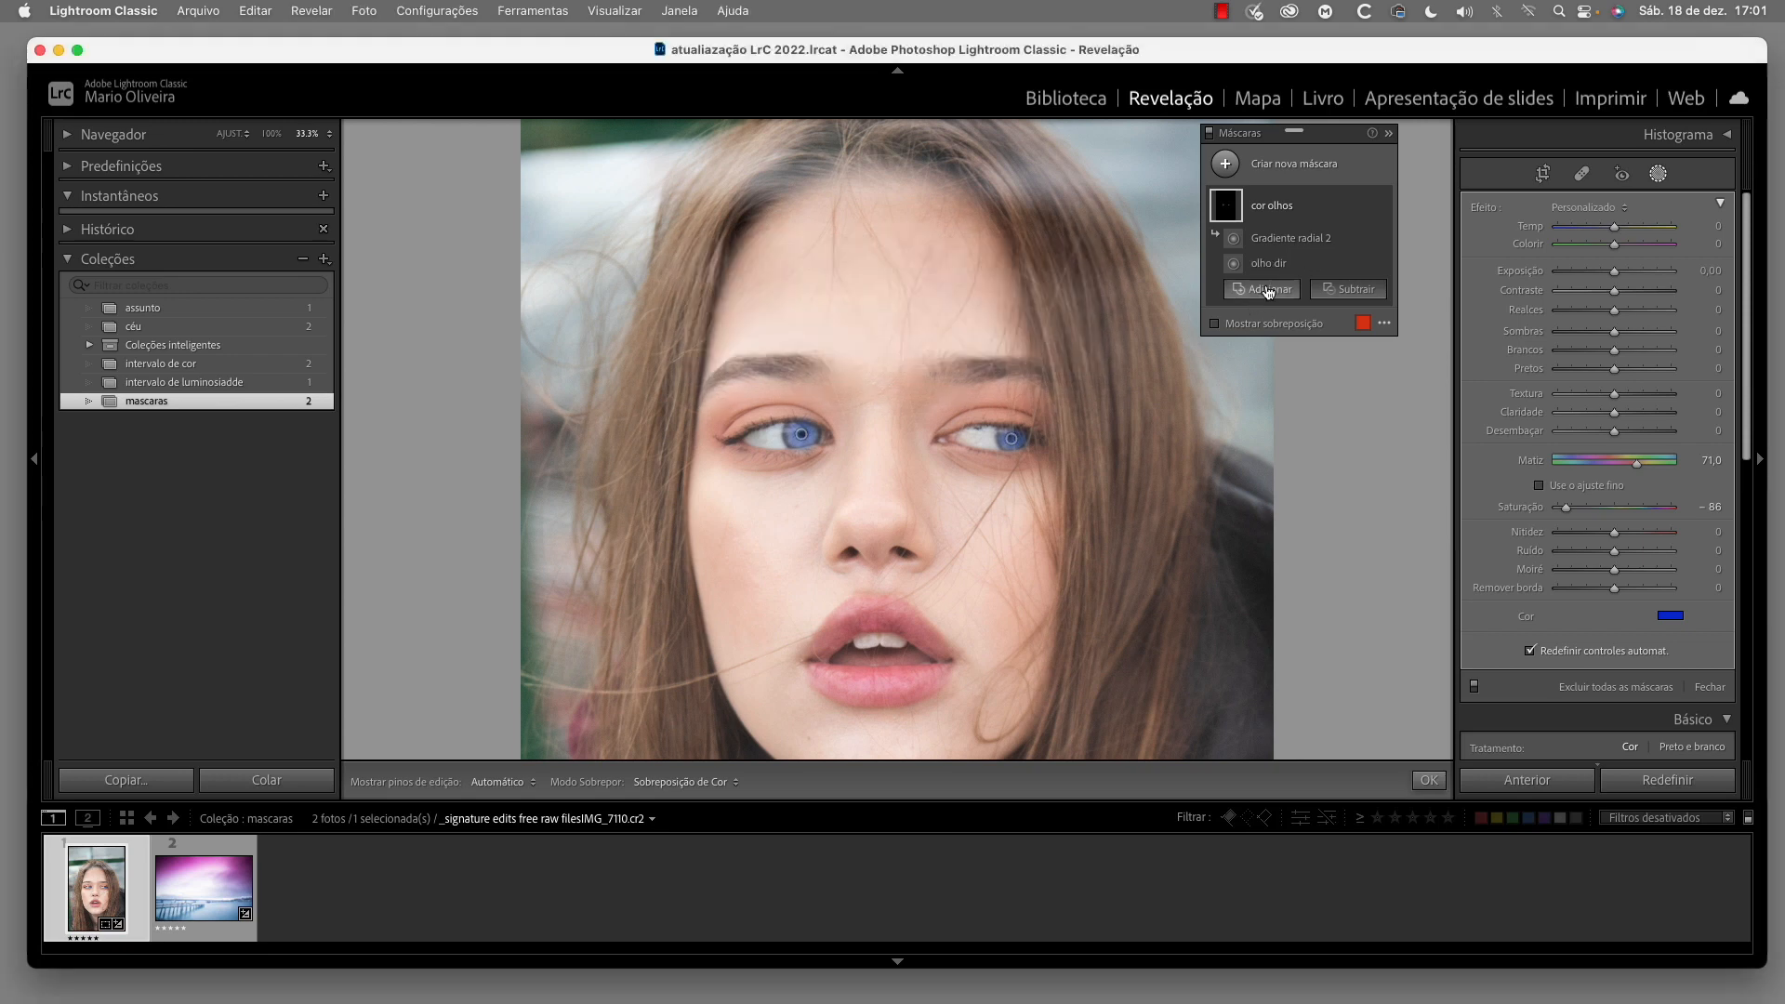
# Rename the Gradiente radial 2 component of the "cor olhos" mask as "olho esq"
pyautogui.click(1311, 244)
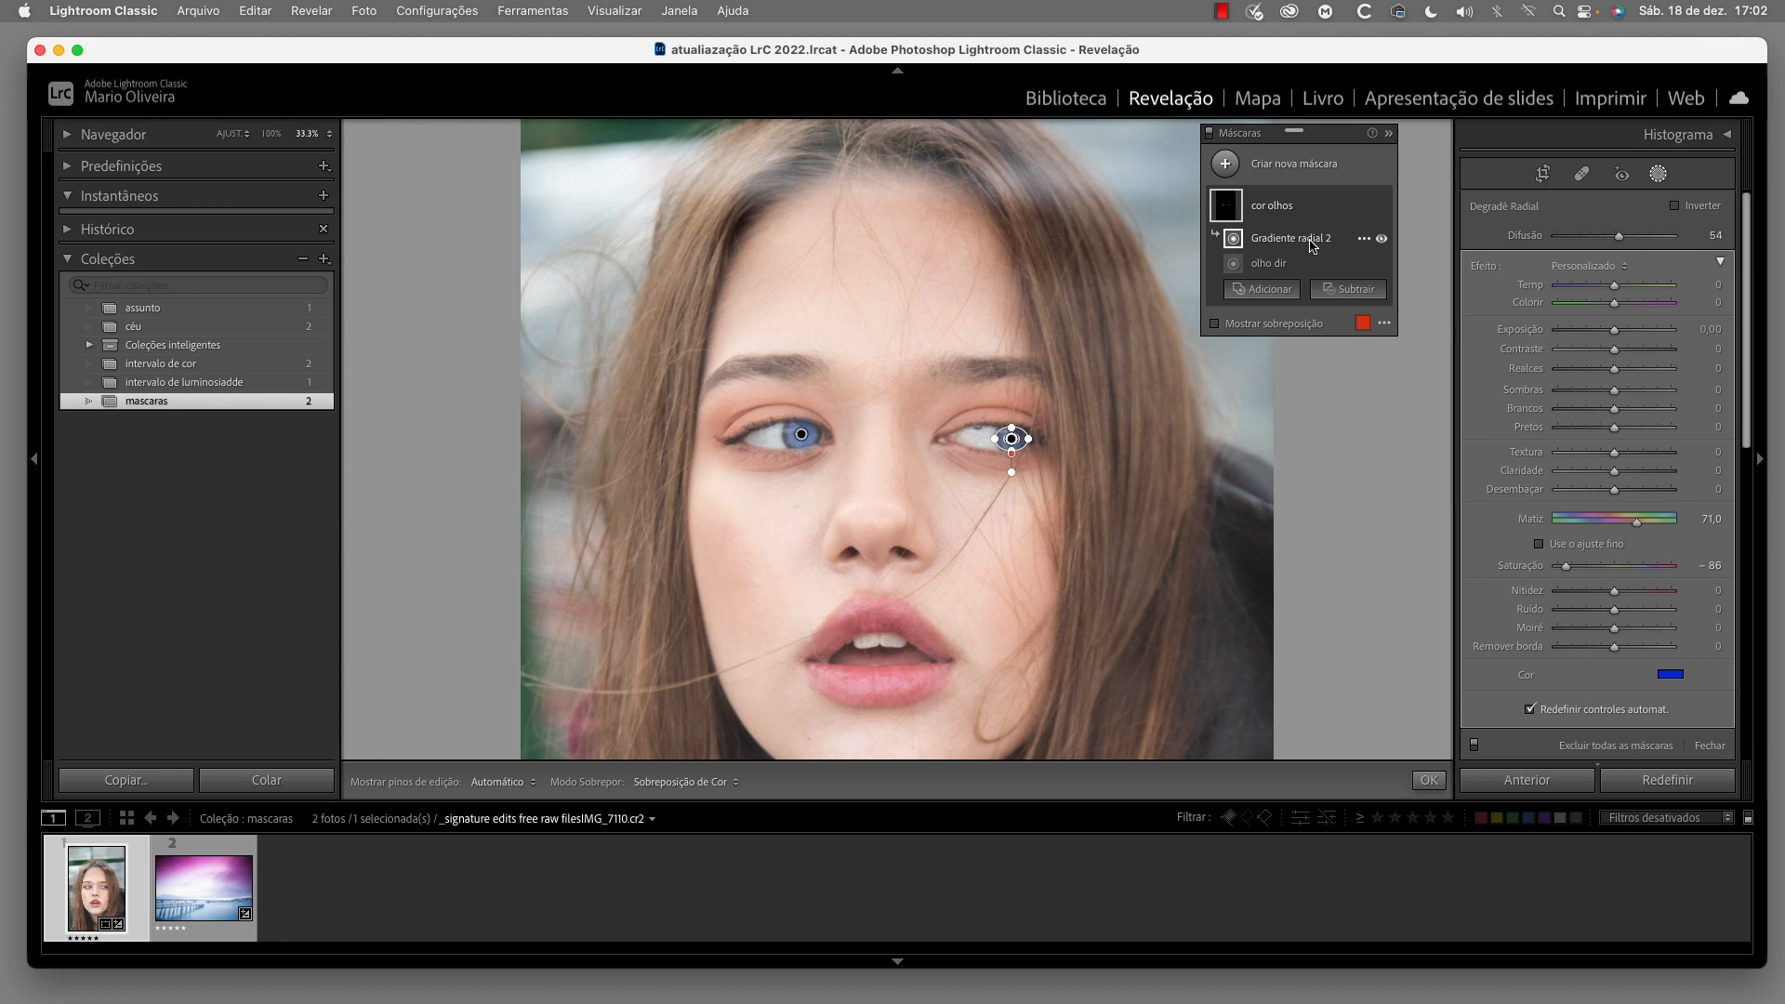
pyautogui.click(1364, 239)
pyautogui.click(1391, 253)
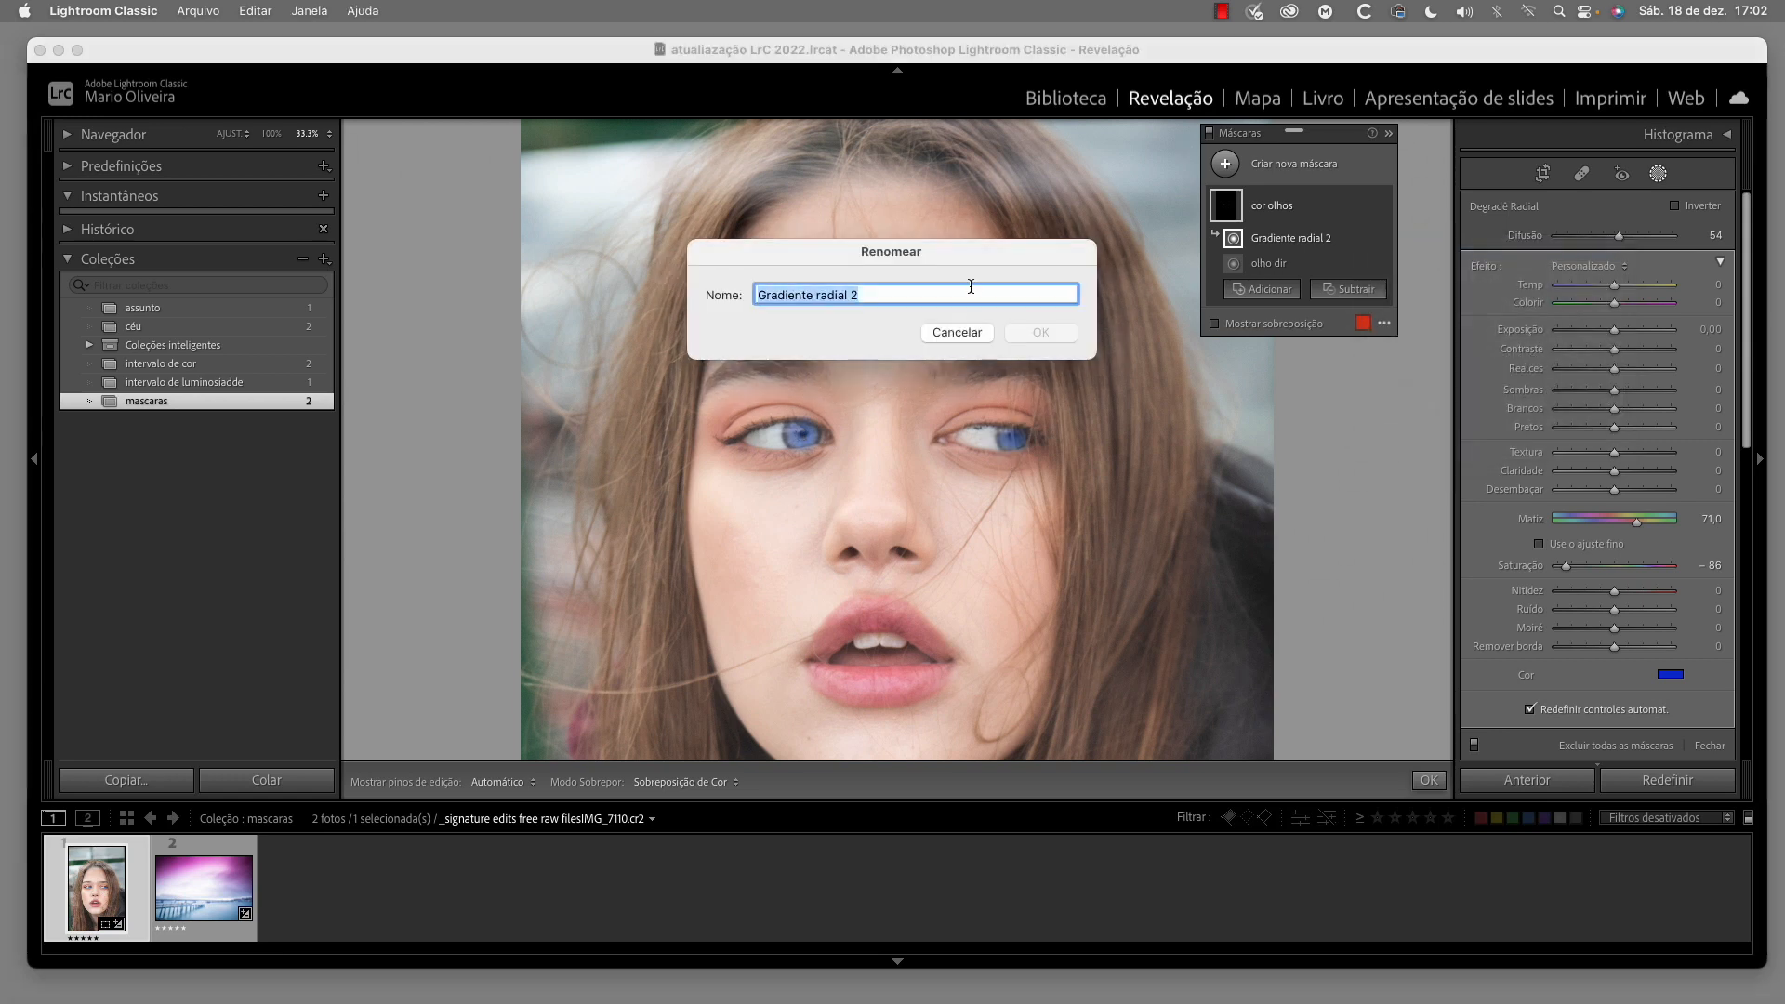
pyautogui.write('o')
pyautogui.press('BackSpace')
pyautogui.write('olho')
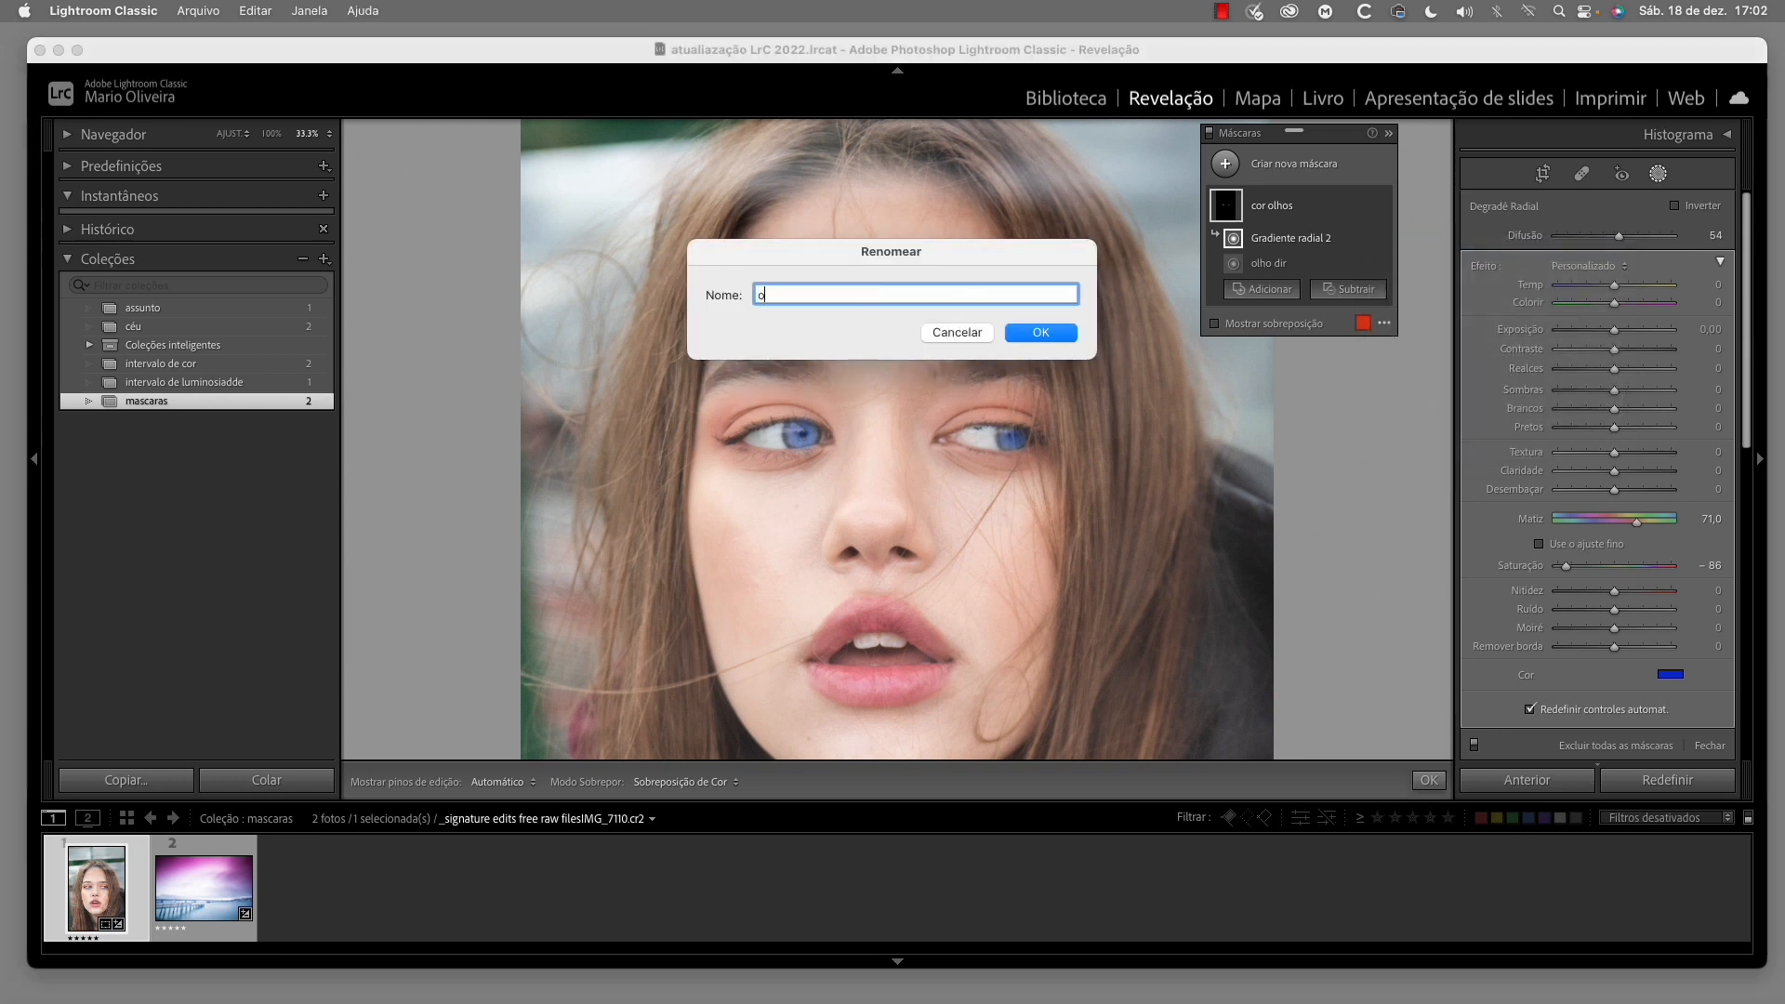
pyautogui.write(' esq')
pyautogui.click(1048, 336)
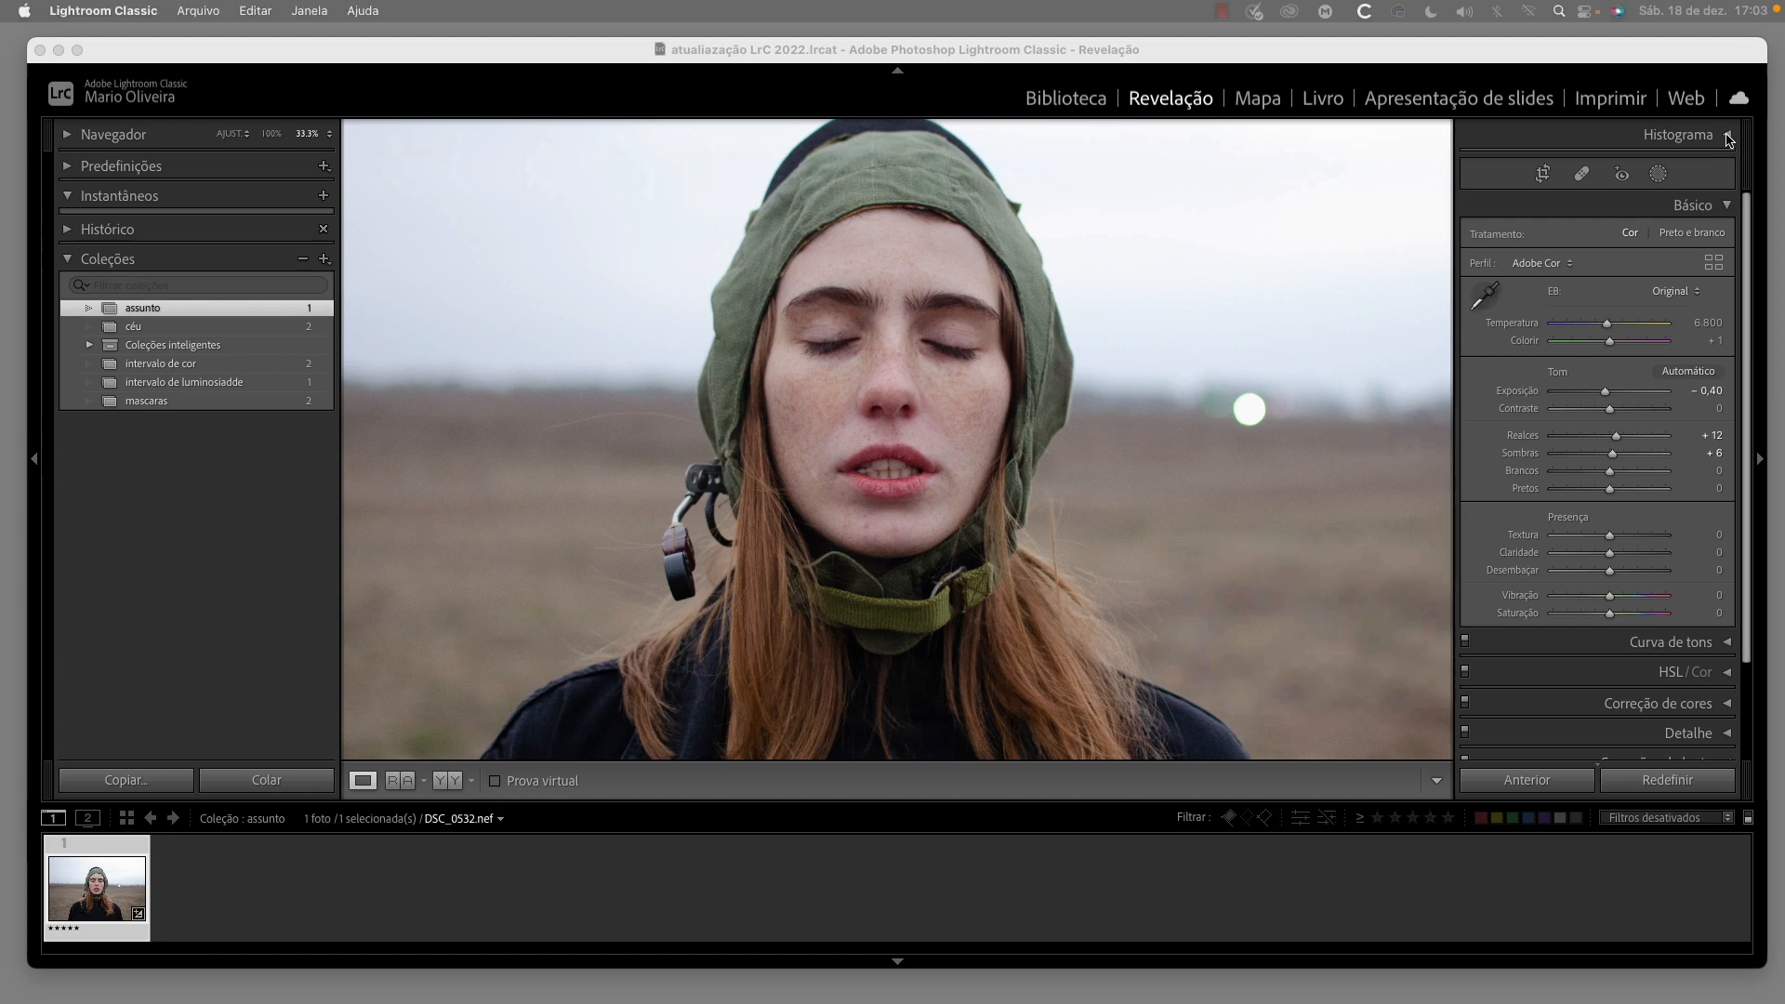
# Create a Selecionar assunto mask on the portrait of the woman in the green cap
pyautogui.click(1726, 136)
pyautogui.click(1726, 136)
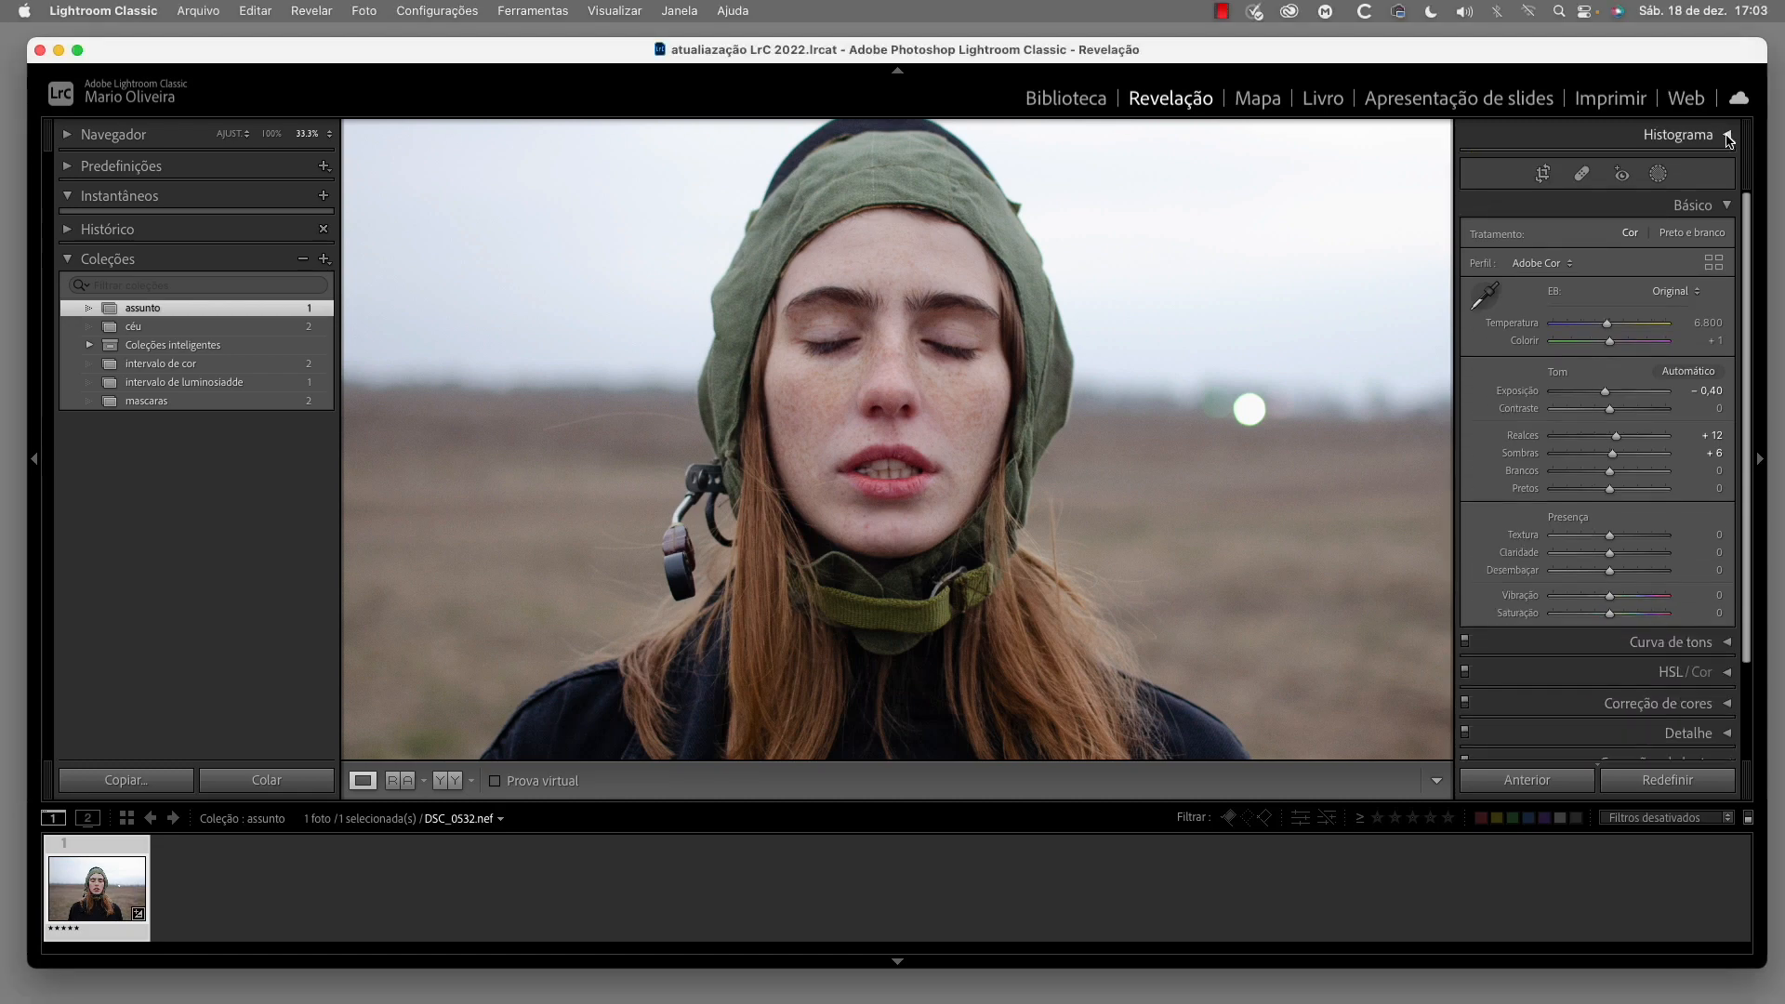
pyautogui.click(1658, 176)
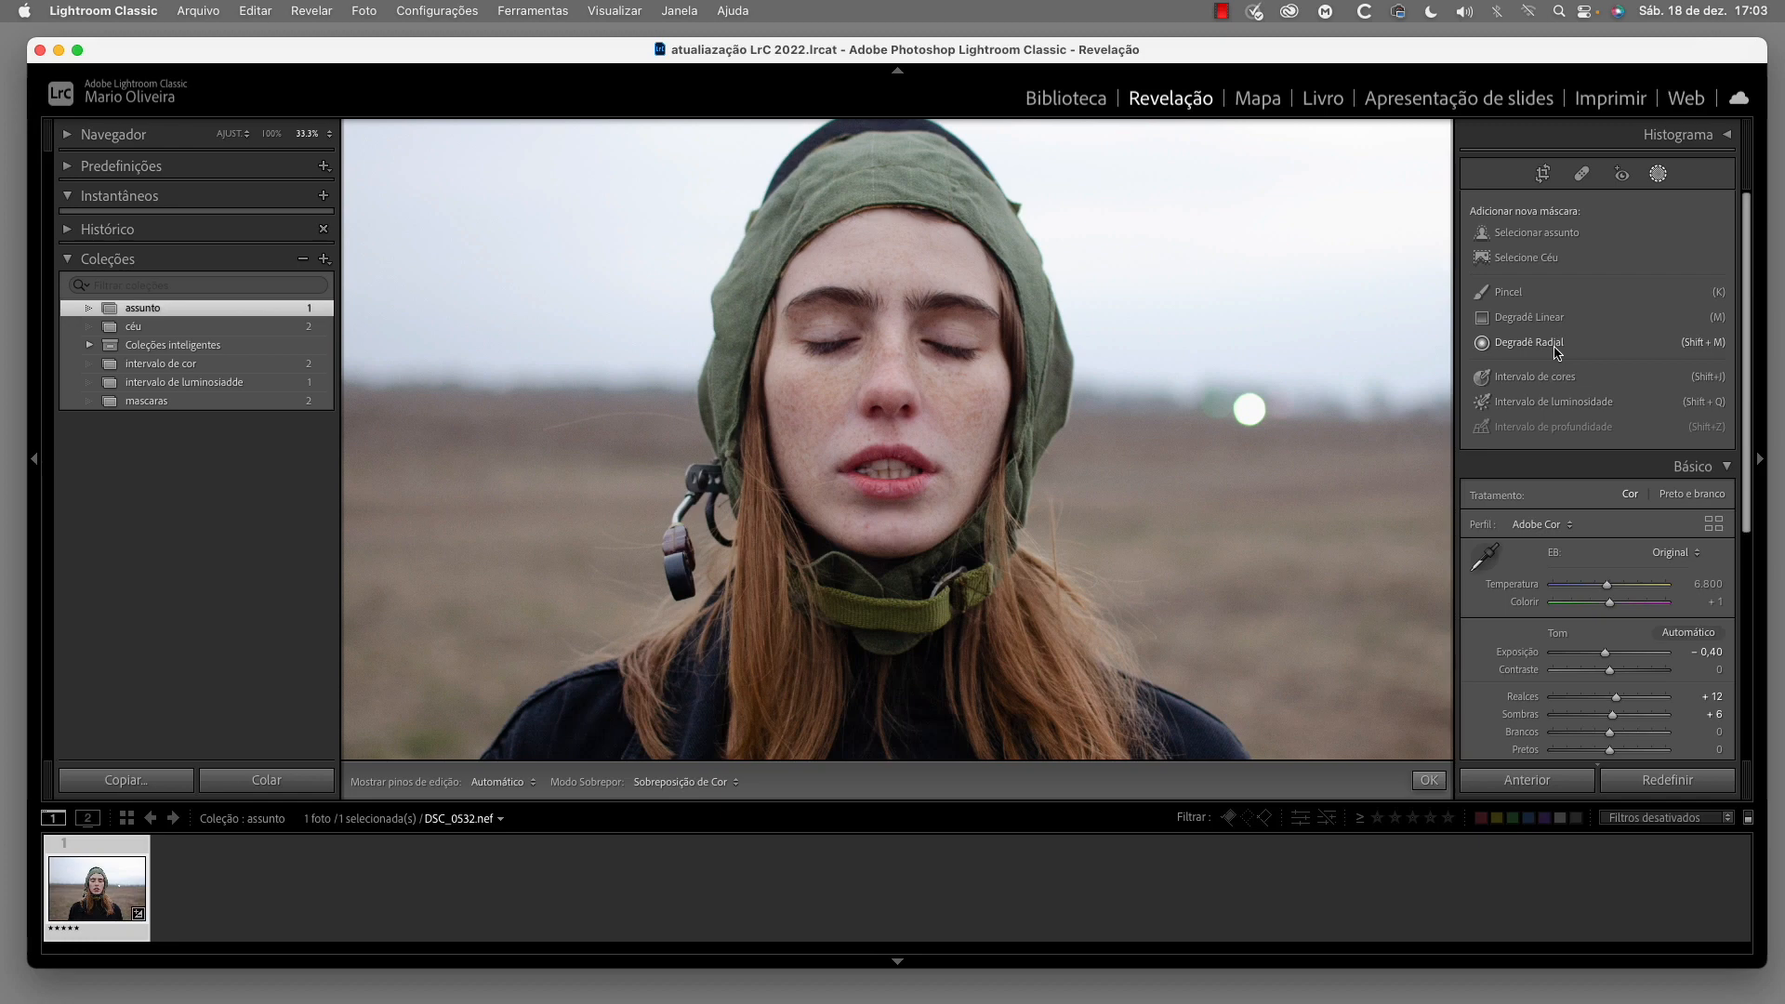
pyautogui.click(1557, 240)
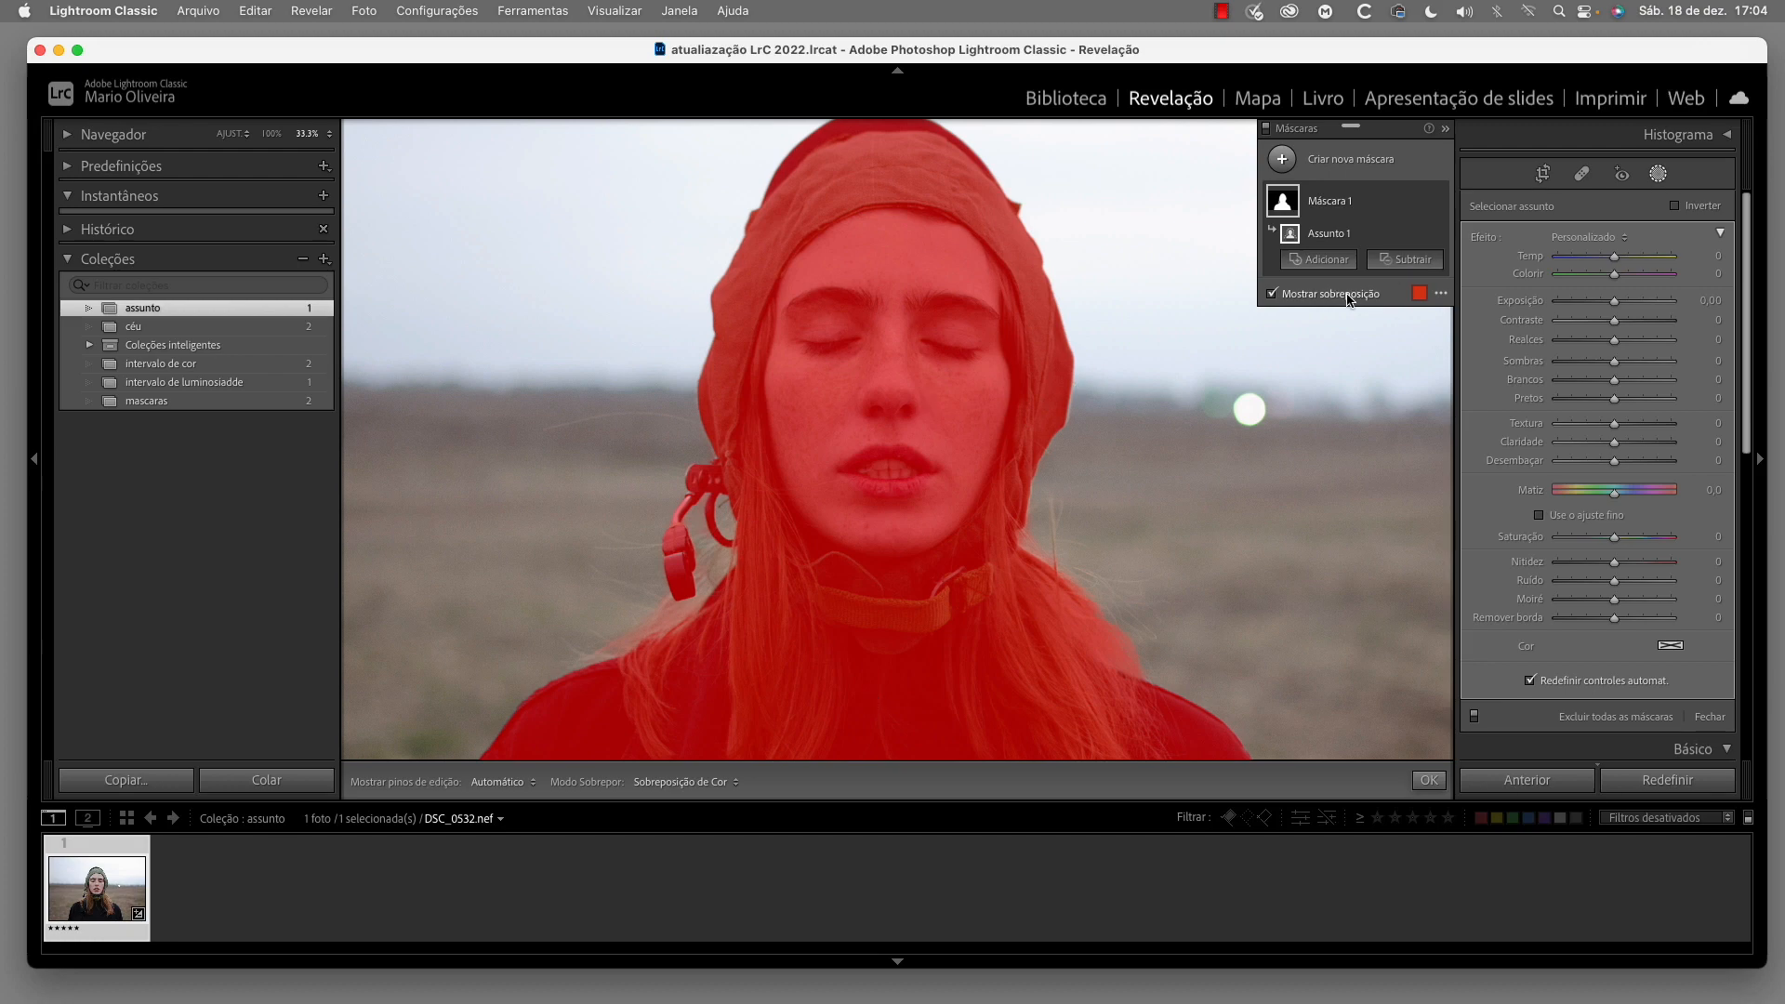
# Change the subject mask's overlay colour to yellow and close the colour settings
pyautogui.click(1419, 293)
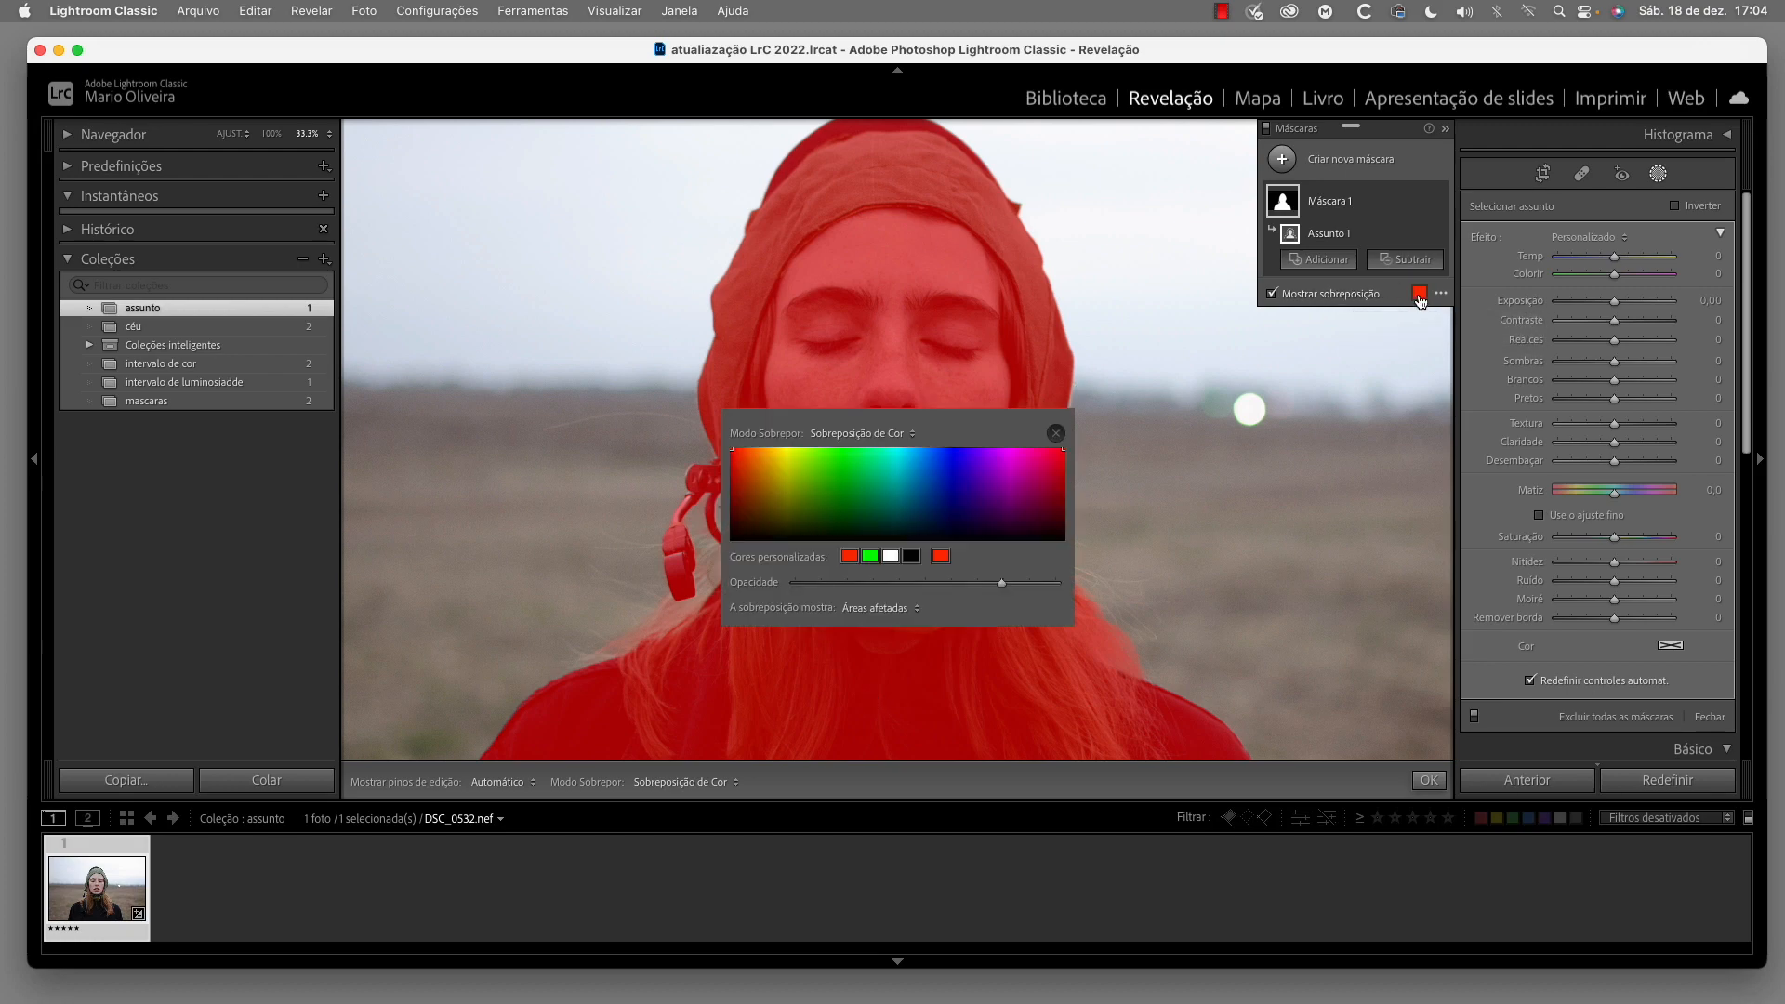
pyautogui.moveTo(983, 458); pyautogui.dragTo(778, 465)
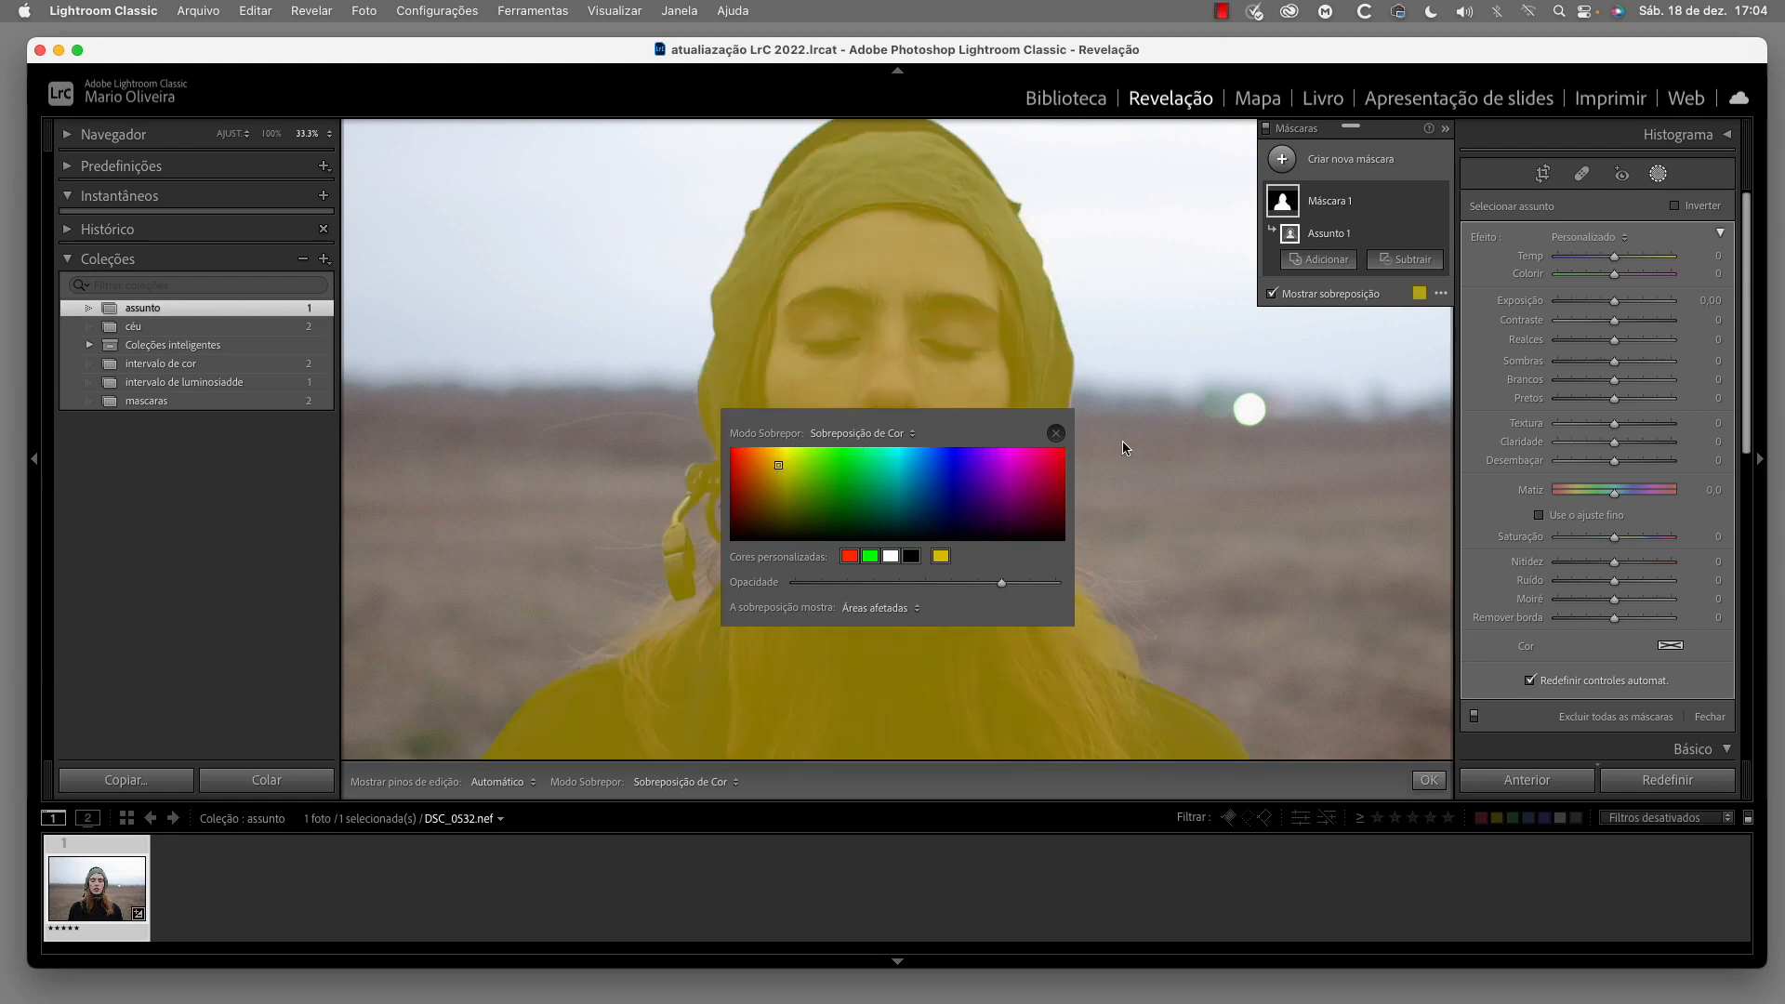
pyautogui.click(1055, 434)
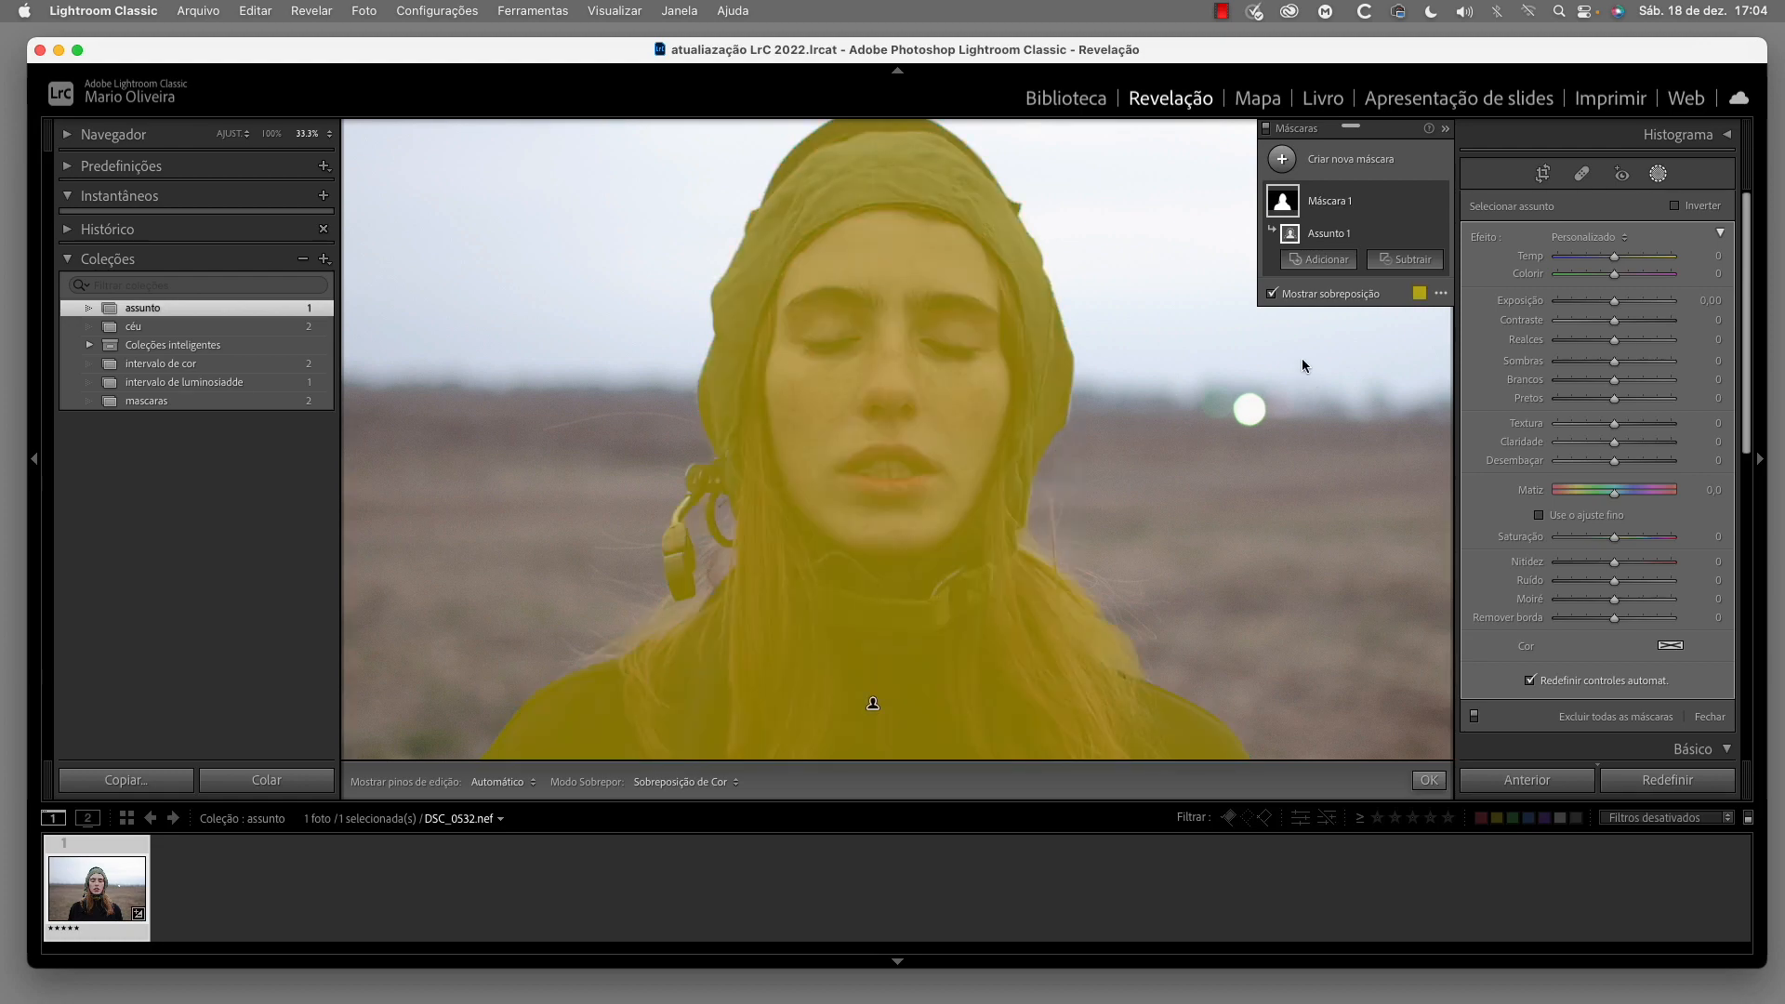
# View the subject mask in the Branco sobre preto overlay mode, and hide the overlay
pyautogui.click(1440, 295)
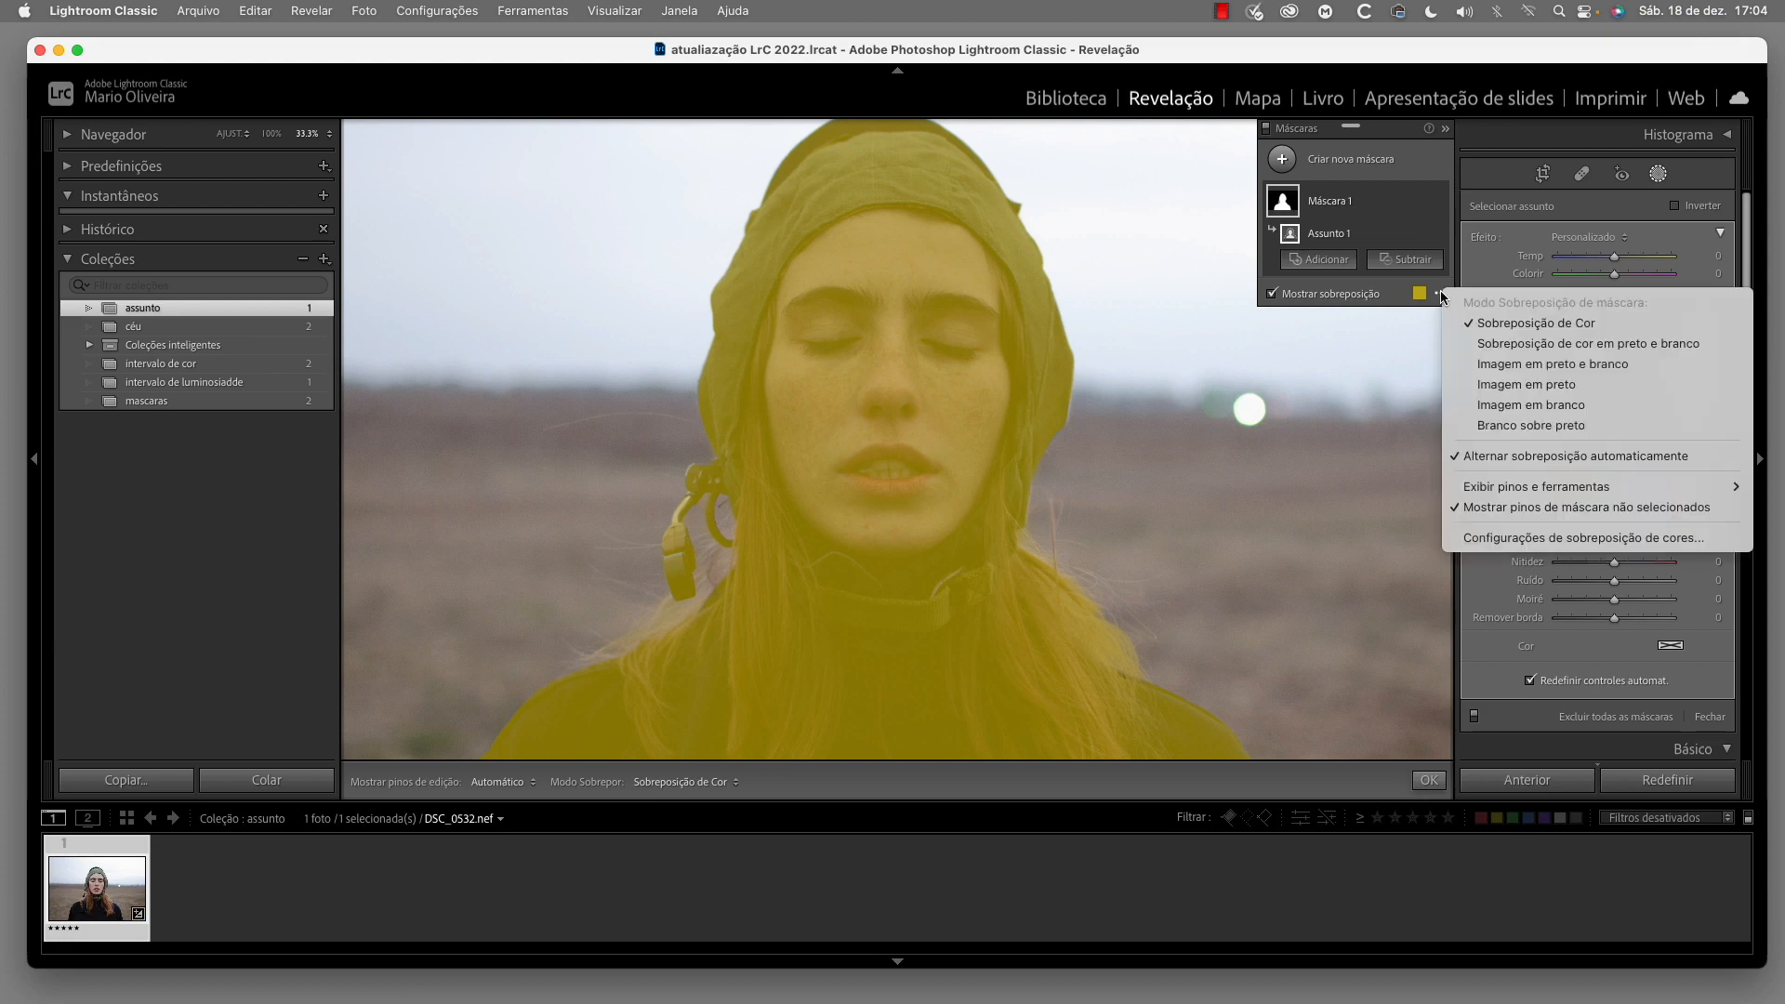
pyautogui.click(1544, 433)
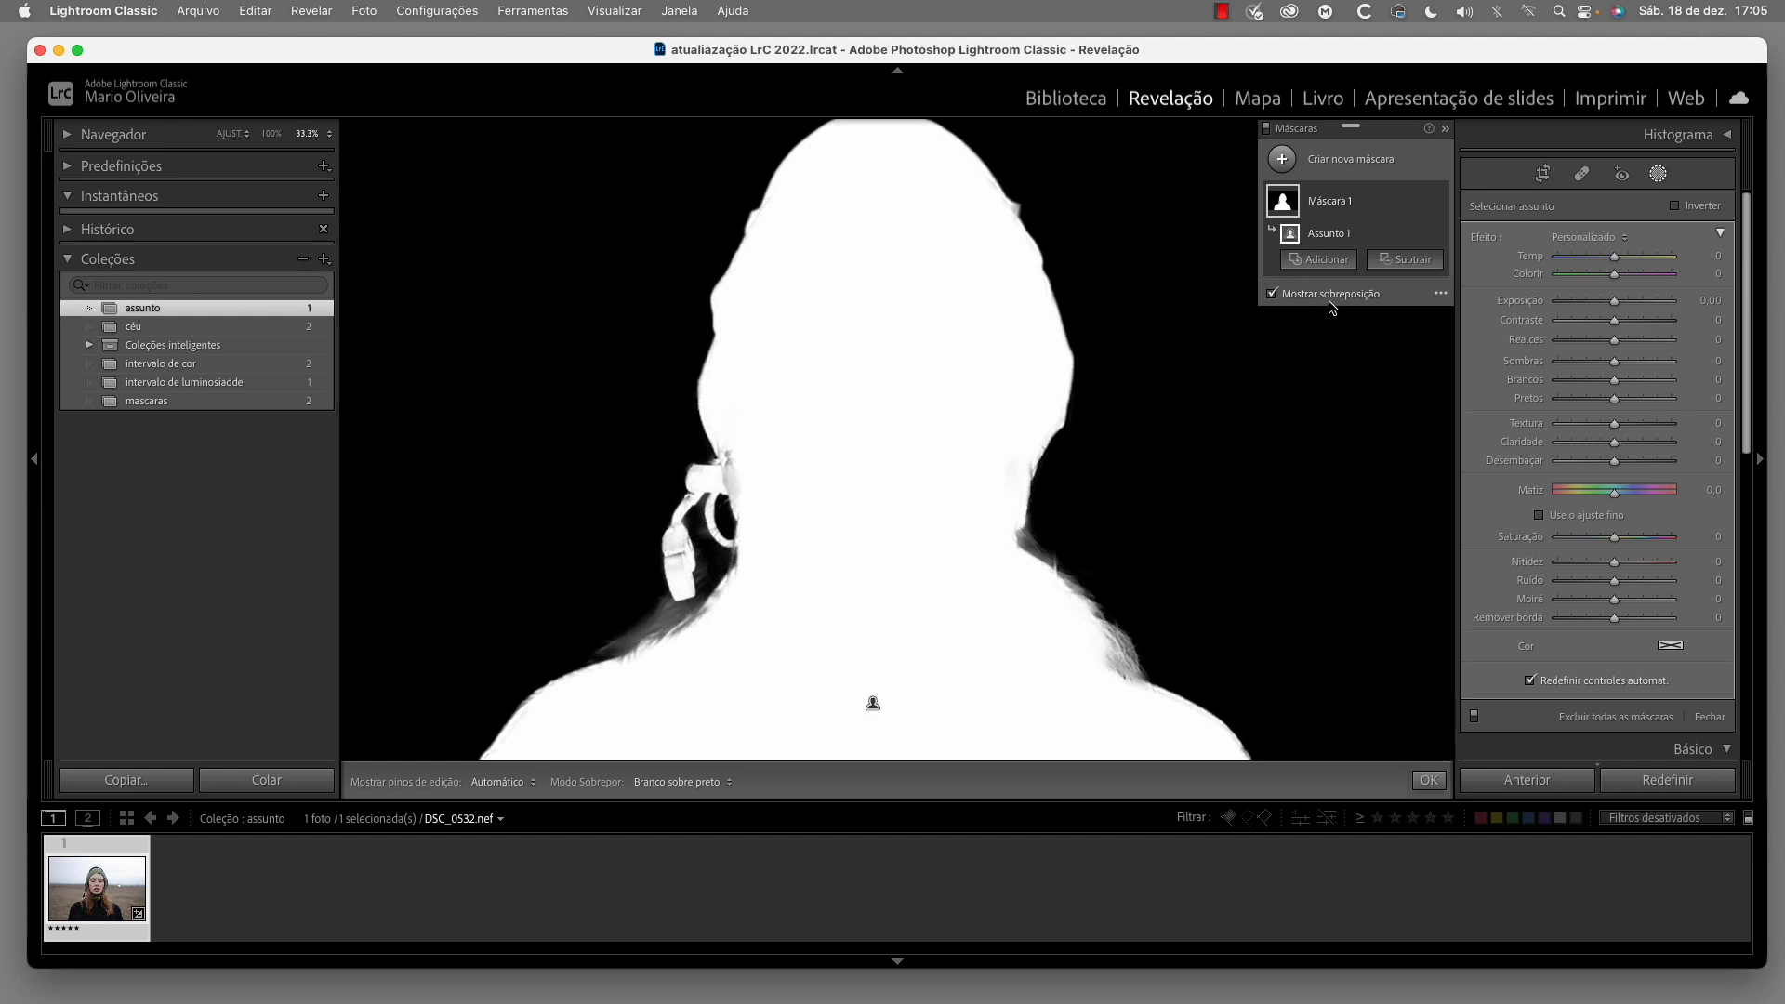
pyautogui.click(1272, 295)
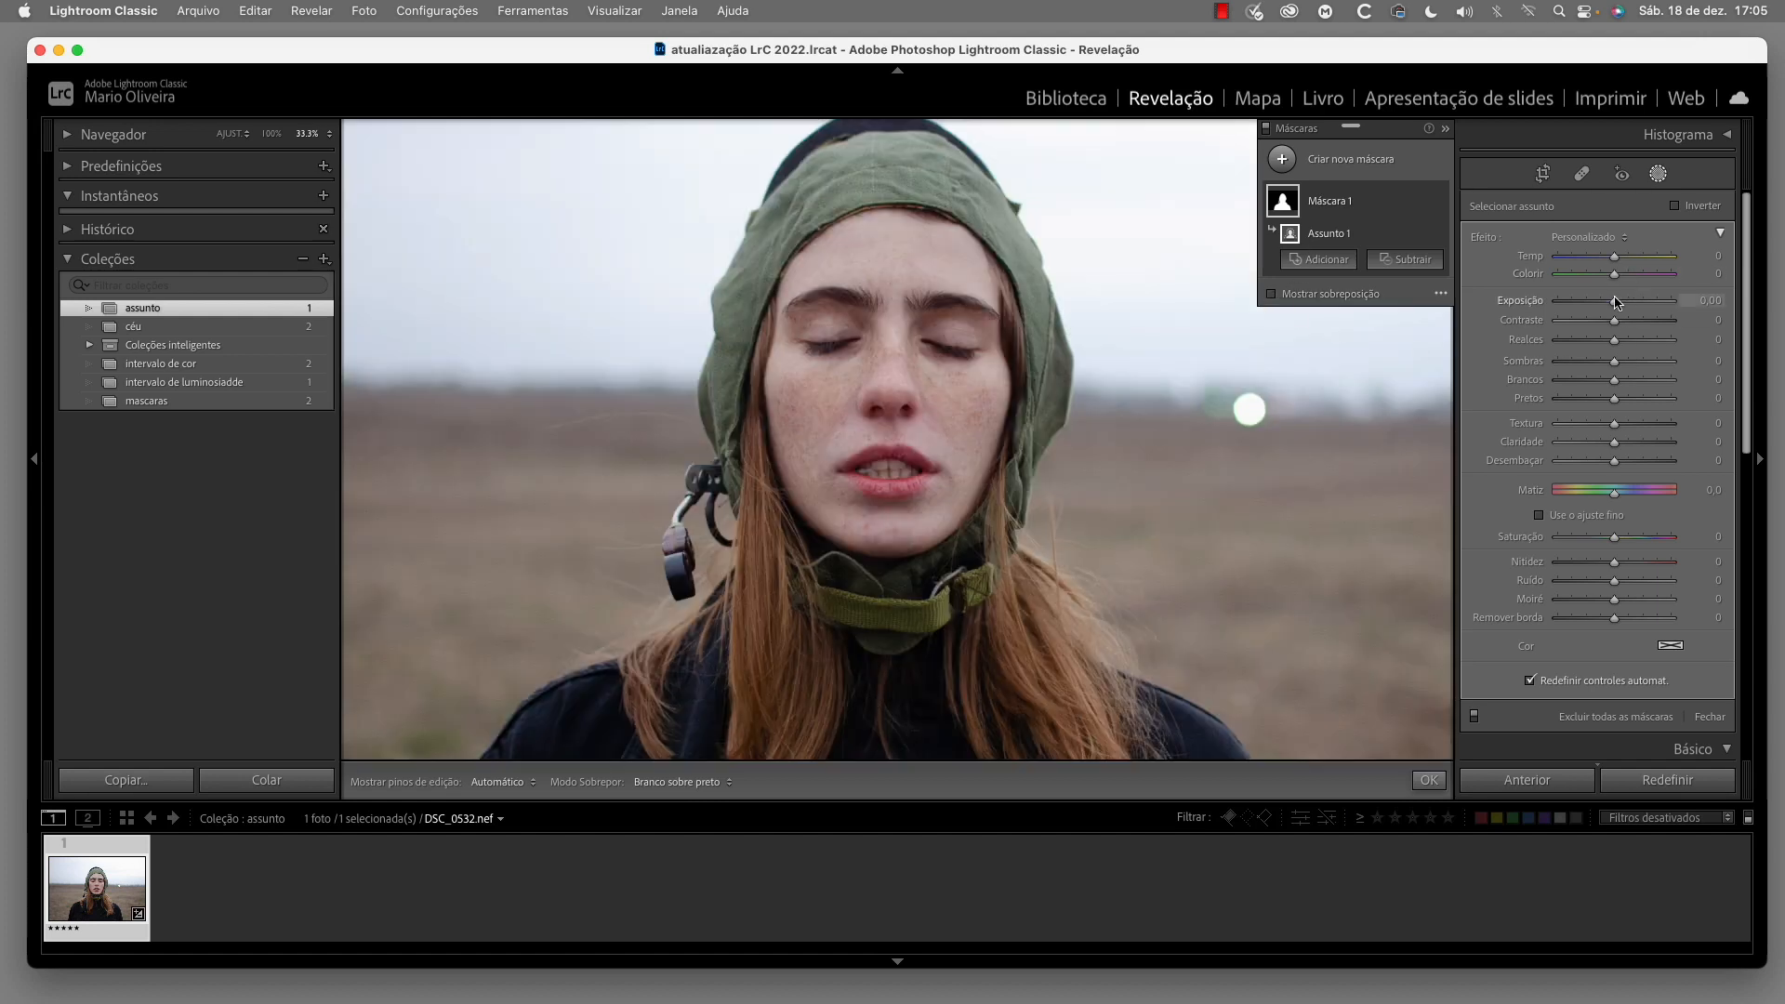
# Brighten and warm the masked subject with Exposição at 0,74 and Temp at 24
pyautogui.moveTo(1612, 303); pyautogui.dragTo(1629, 262)
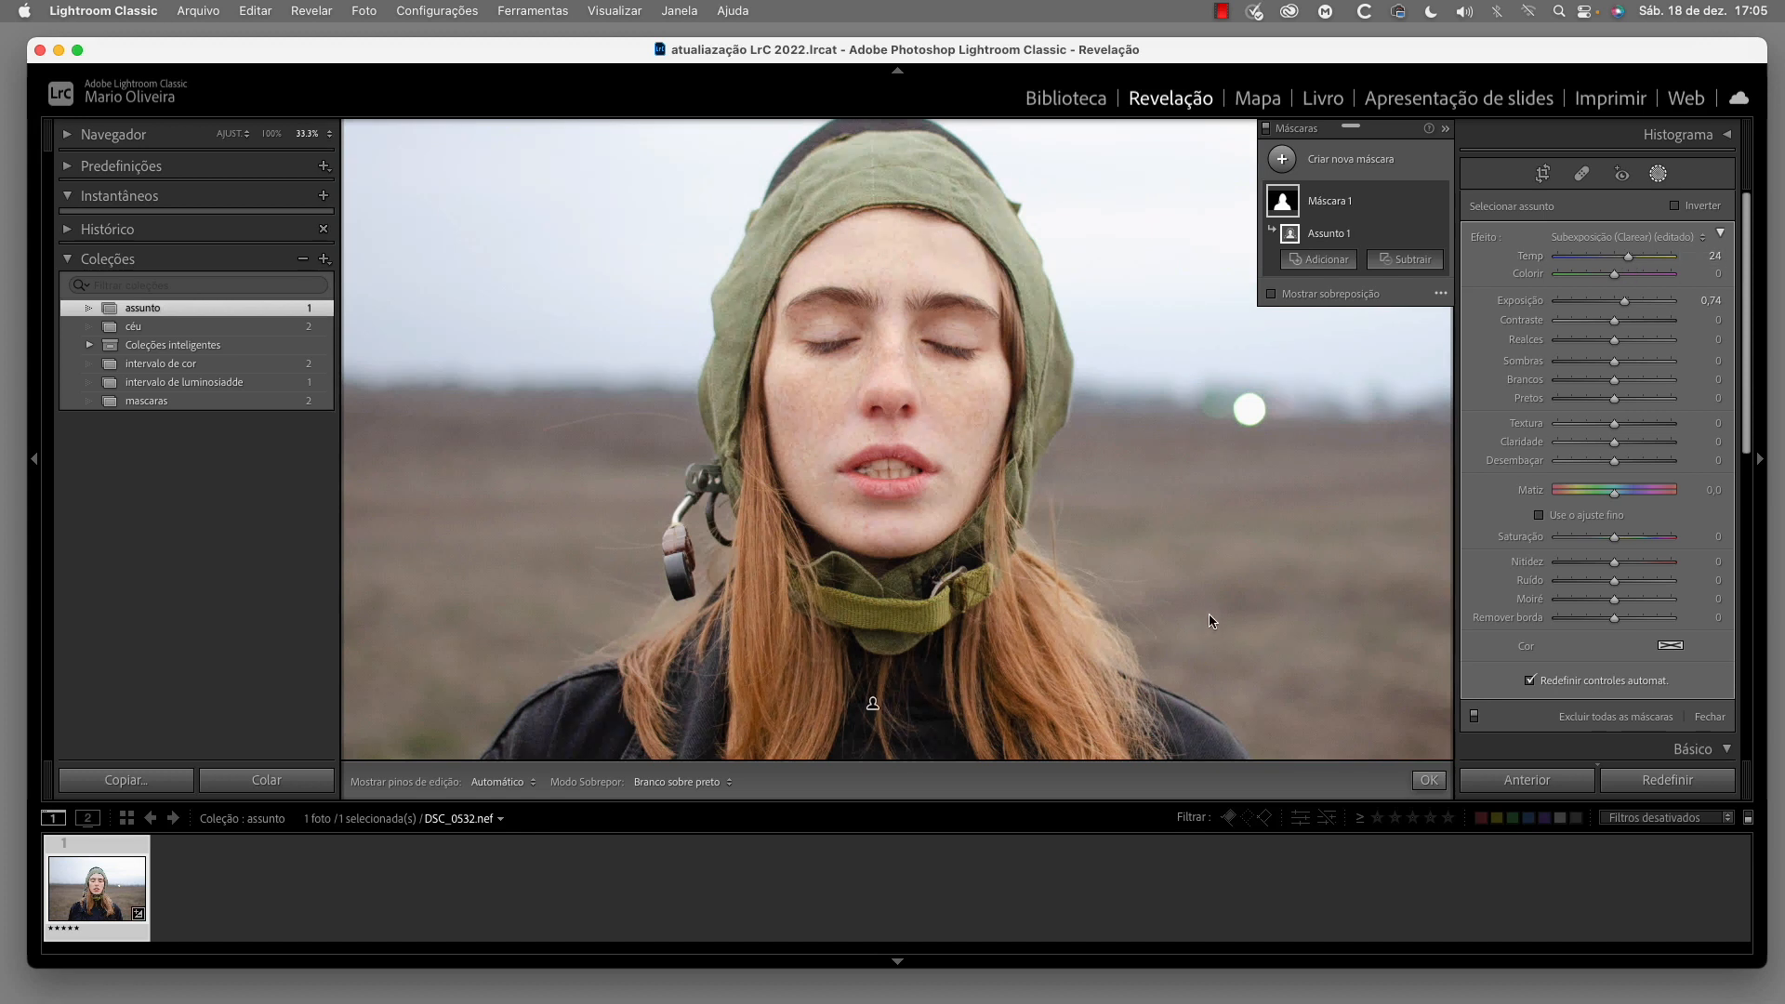
pyautogui.scroll(-5, 1212, 621)
pyautogui.scroll(3, 1215, 618)
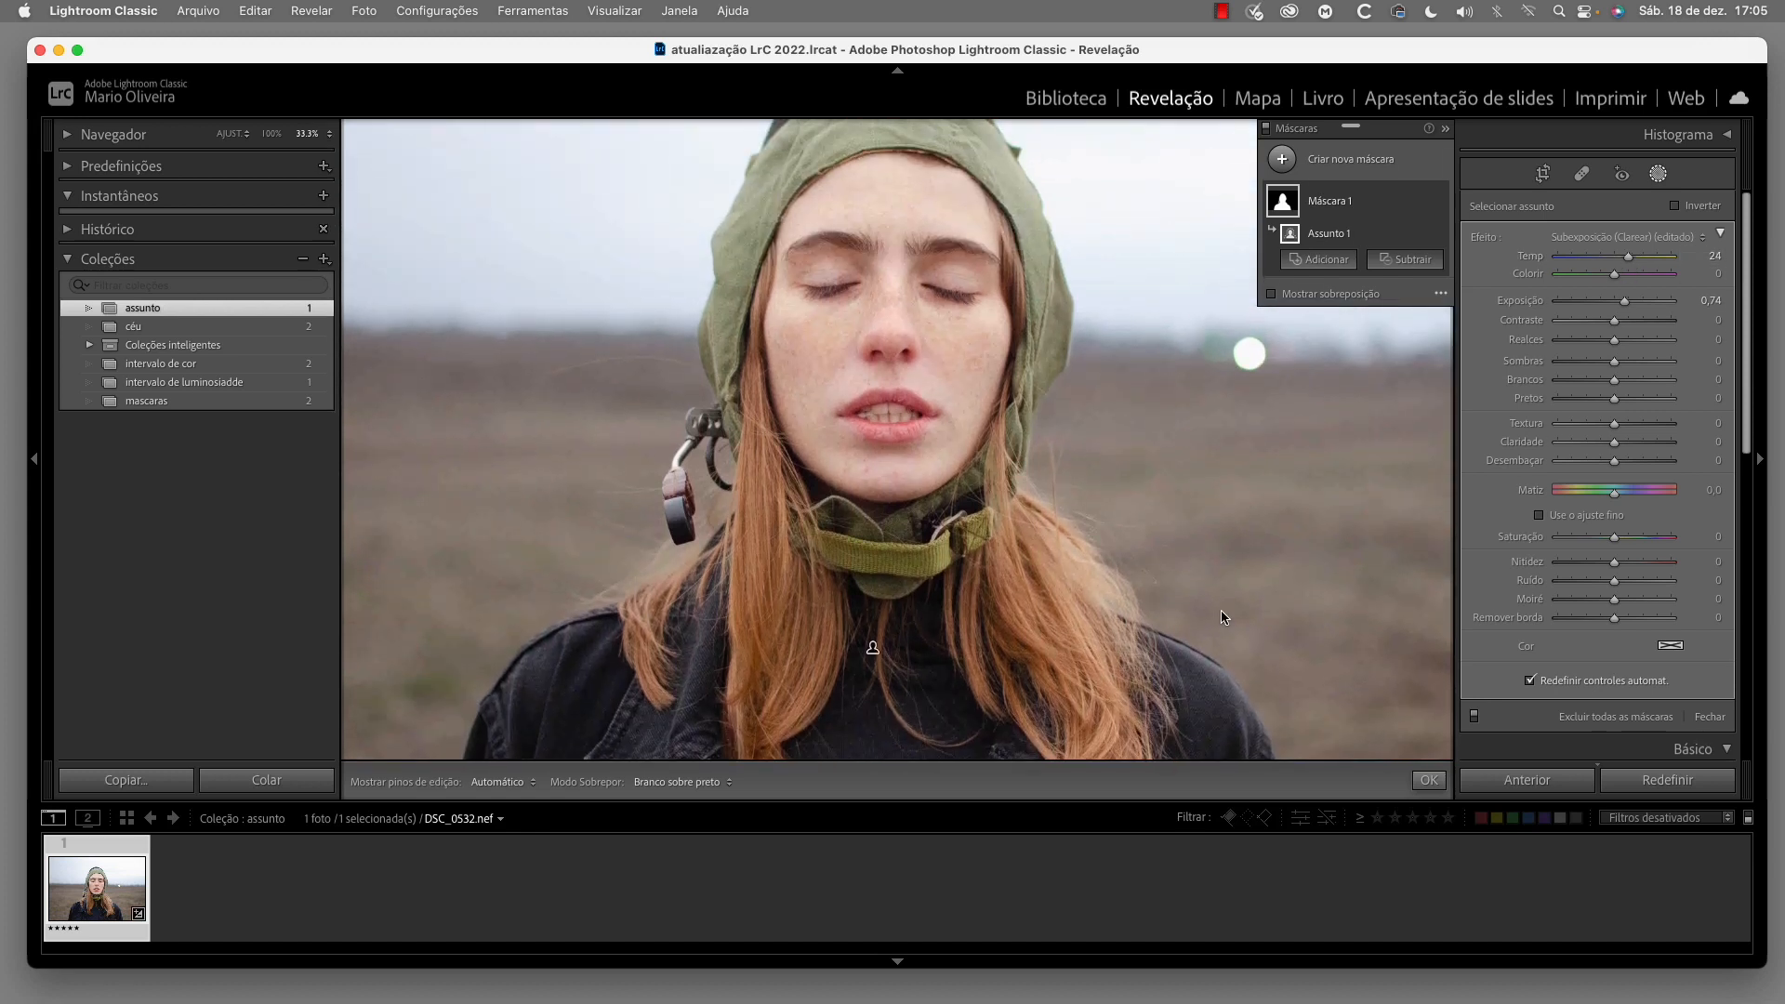
pyautogui.press('z')
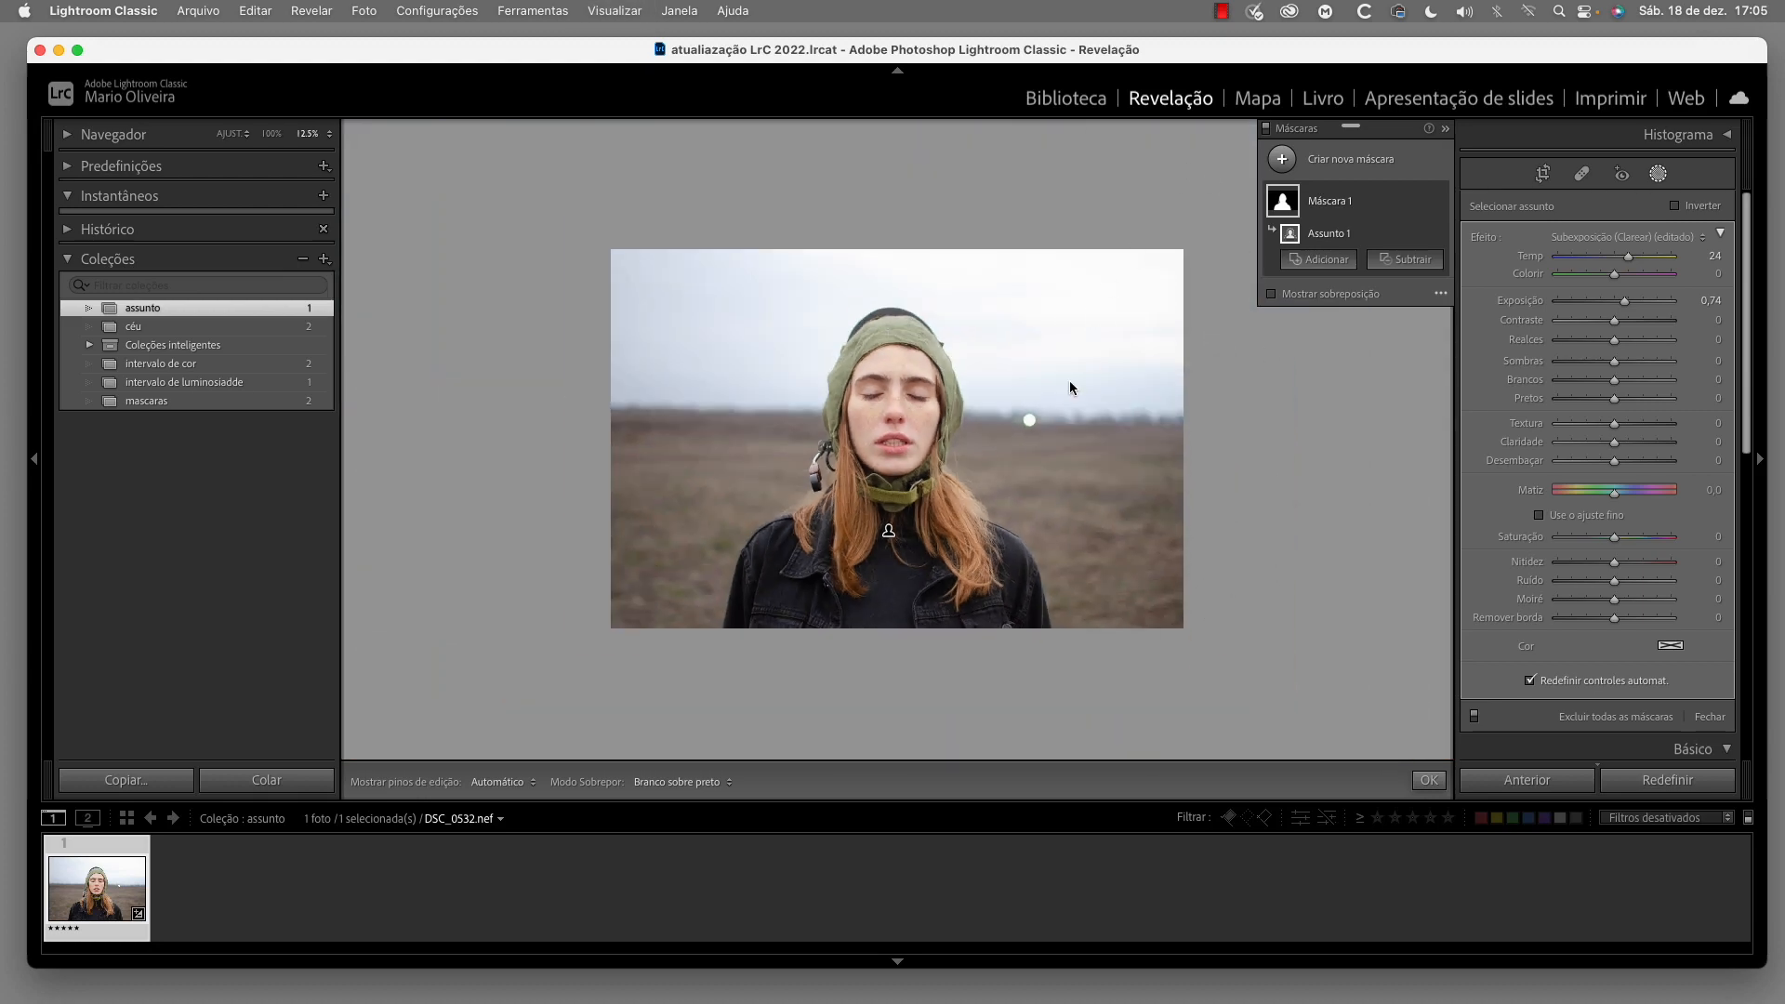
# Create a second Selecionar assunto mask and invert it to cover the background
pyautogui.moveTo(1297, 201)
pyautogui.click(1280, 158)
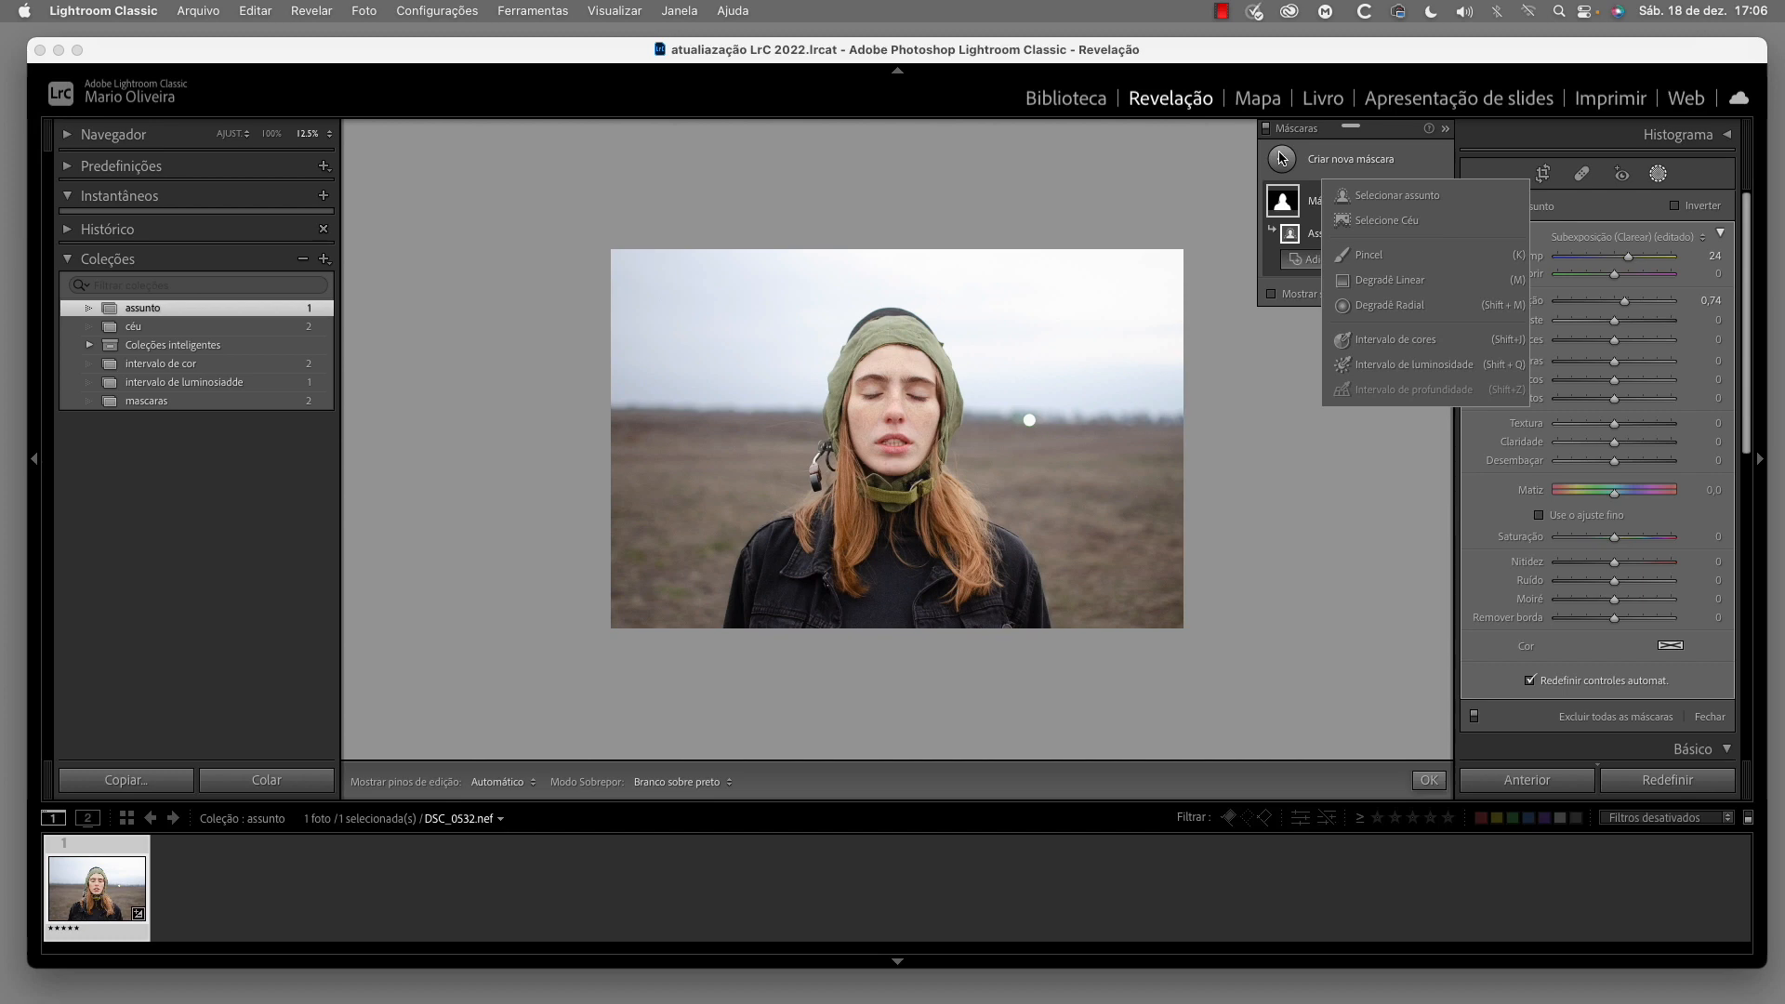
pyautogui.click(1426, 197)
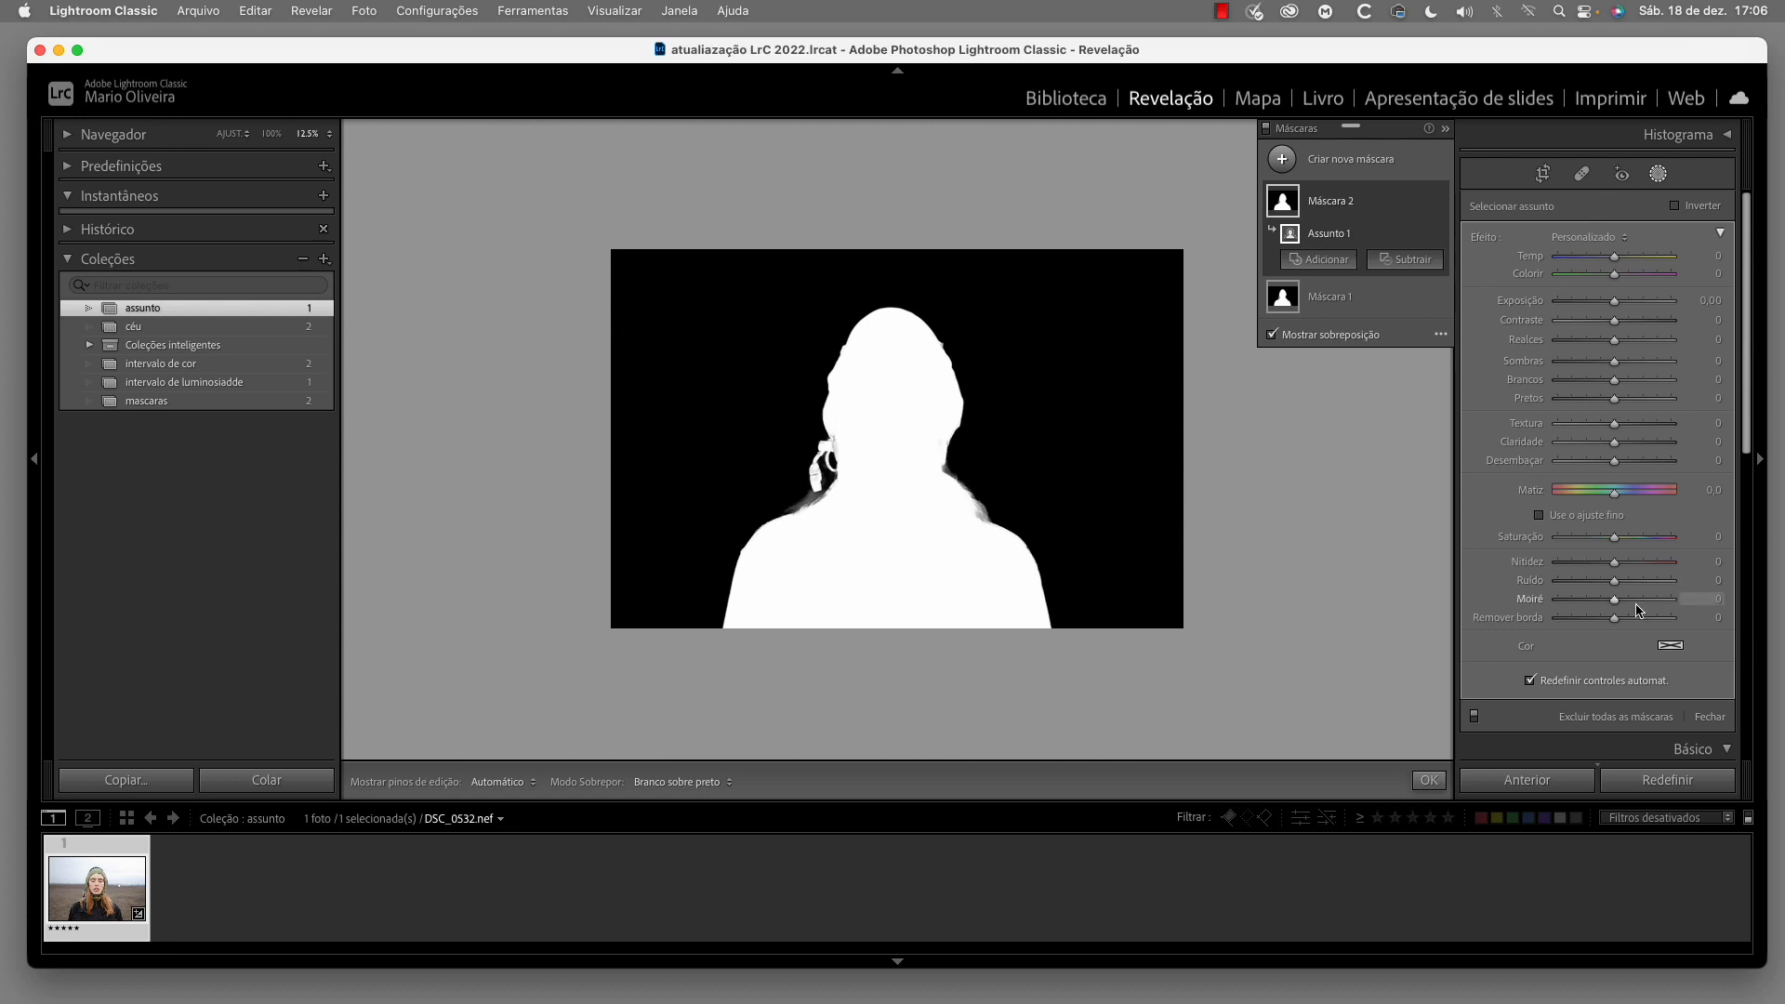
pyautogui.click(1677, 208)
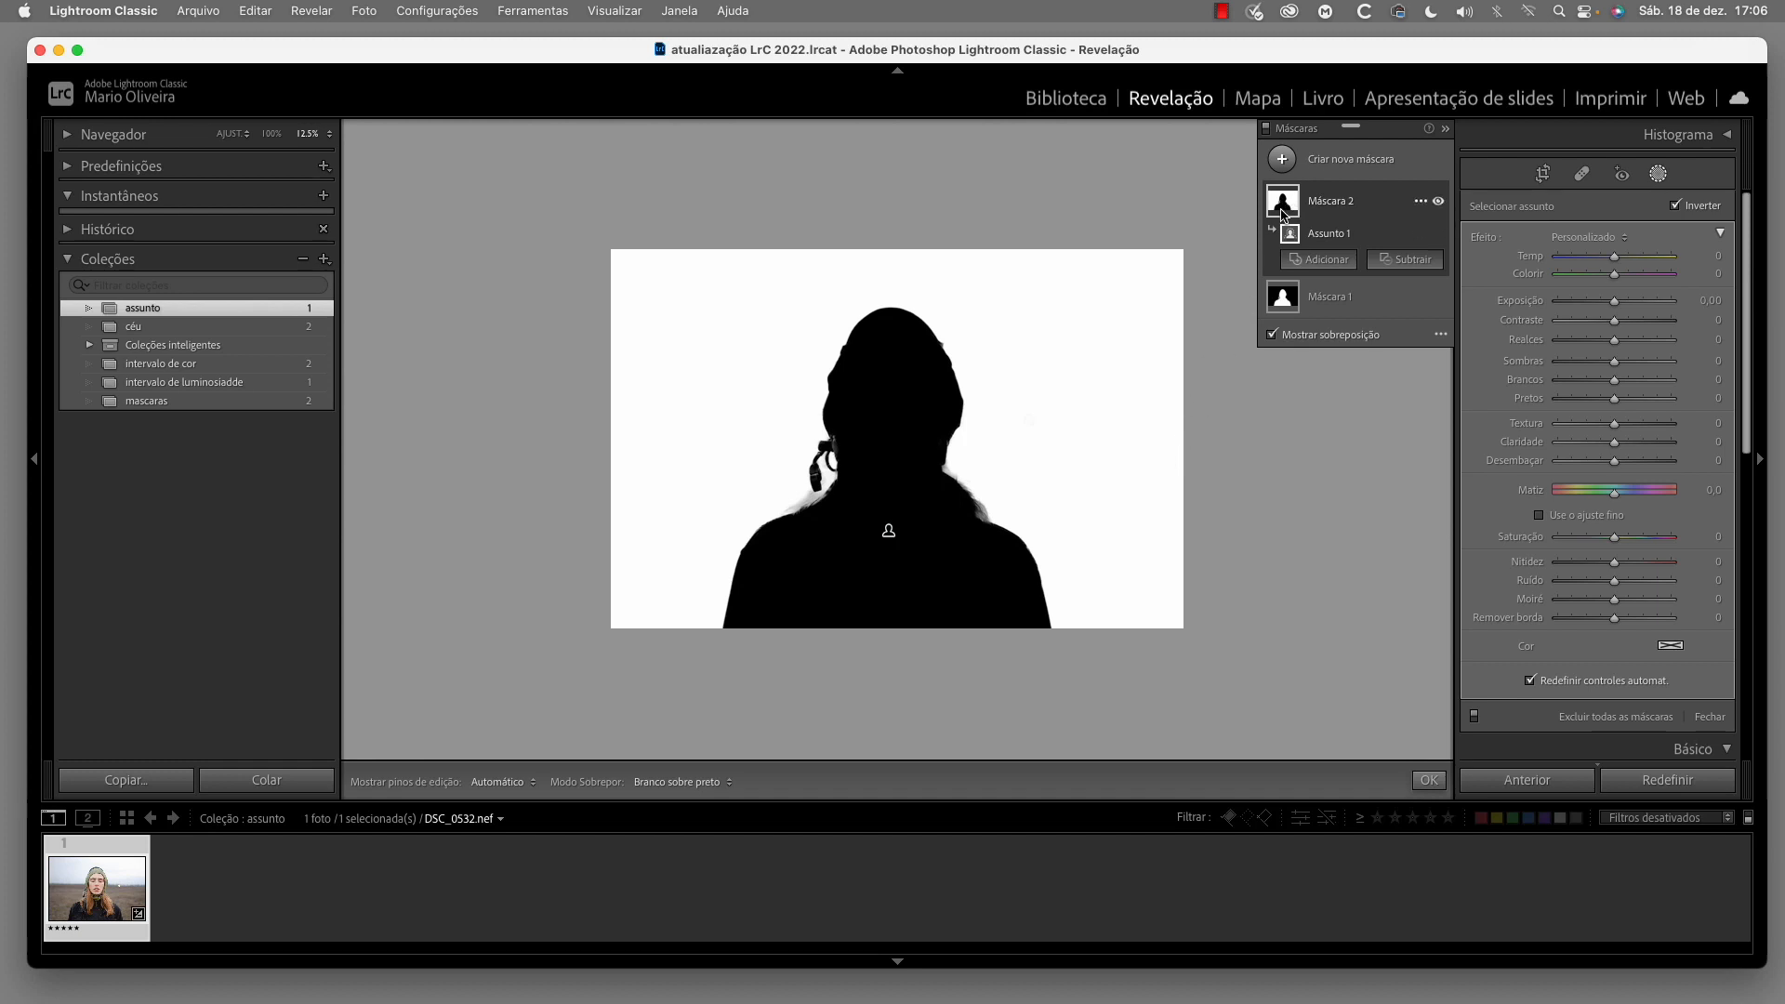
# Switch the mask overlay mode to Sobreposição de Cor and change the overlay colour to red
pyautogui.click(1439, 339)
pyautogui.click(1511, 364)
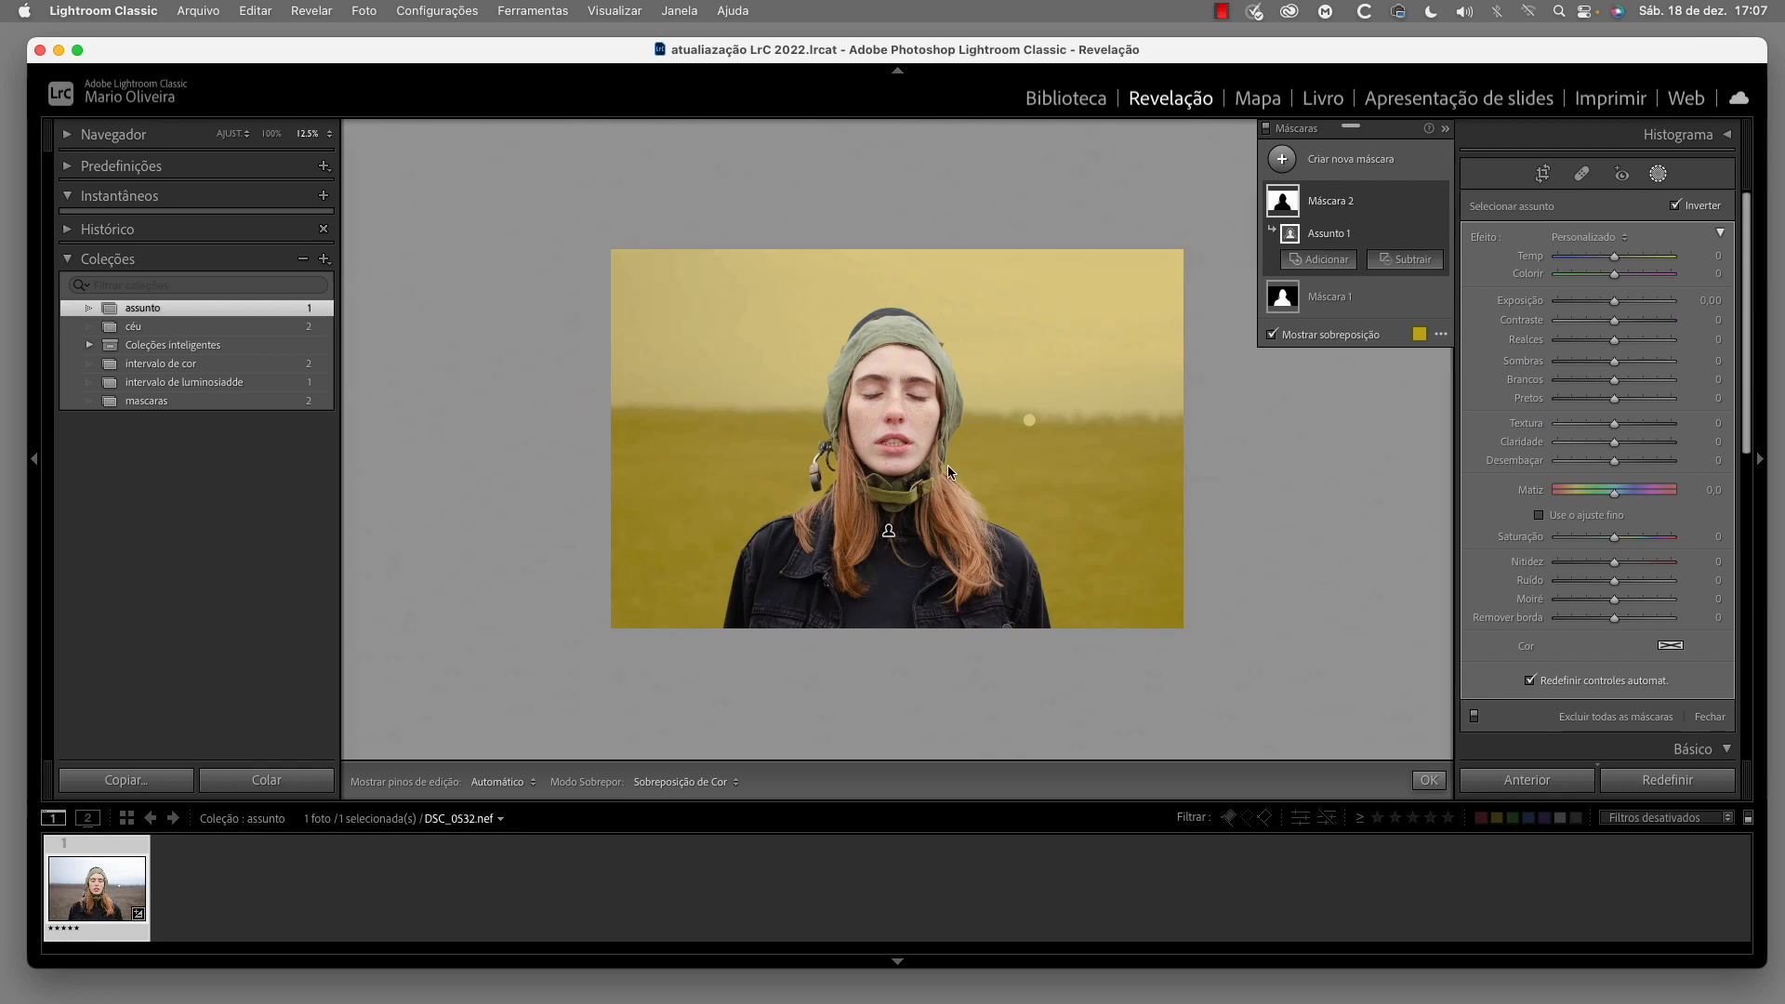
pyautogui.click(1418, 334)
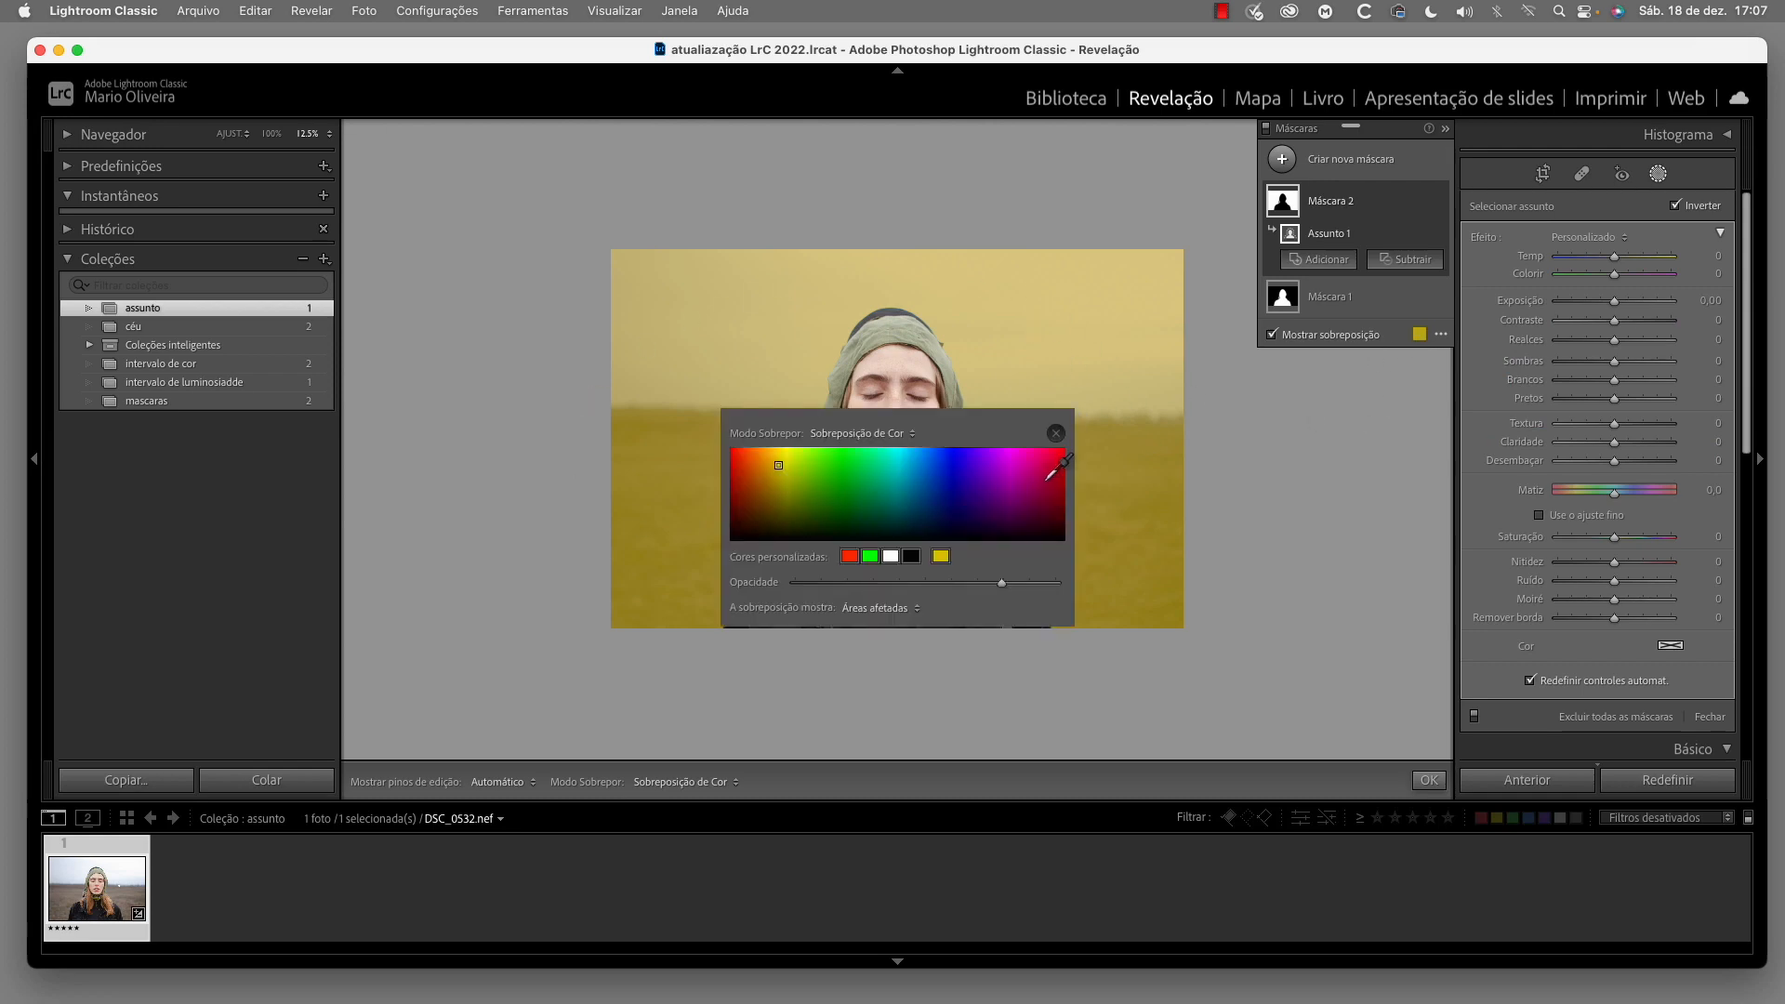
pyautogui.click(1056, 443)
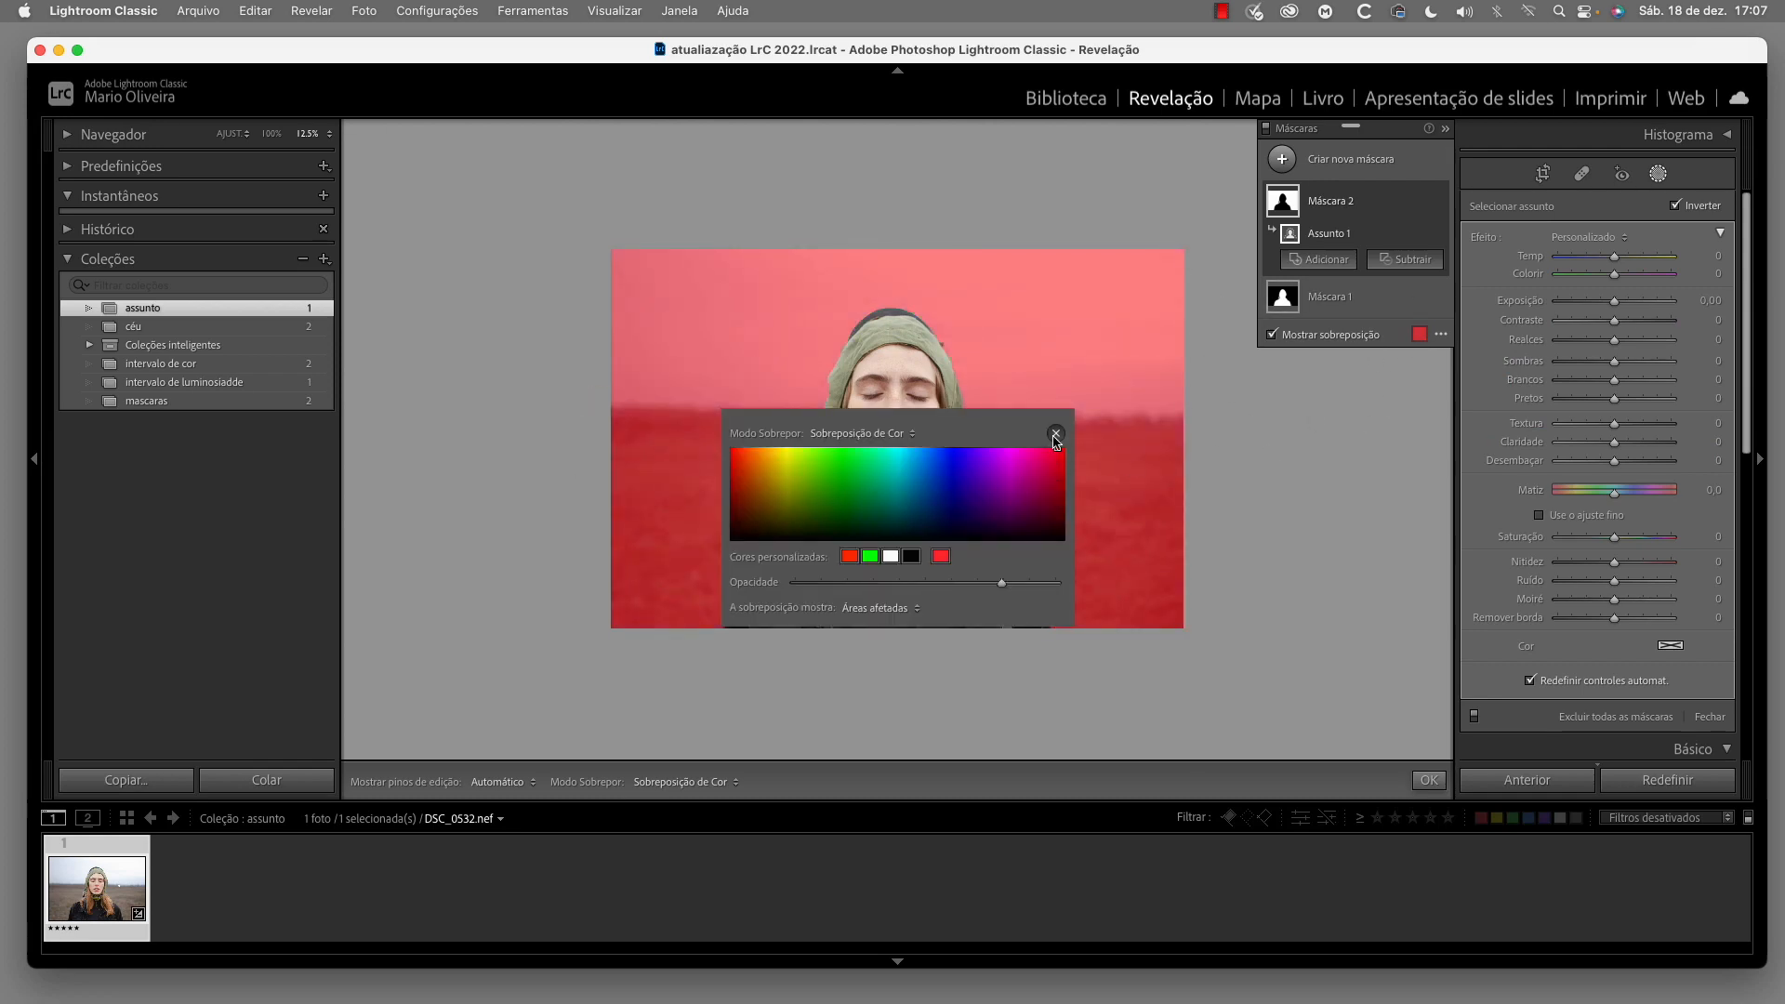
pyautogui.click(1055, 433)
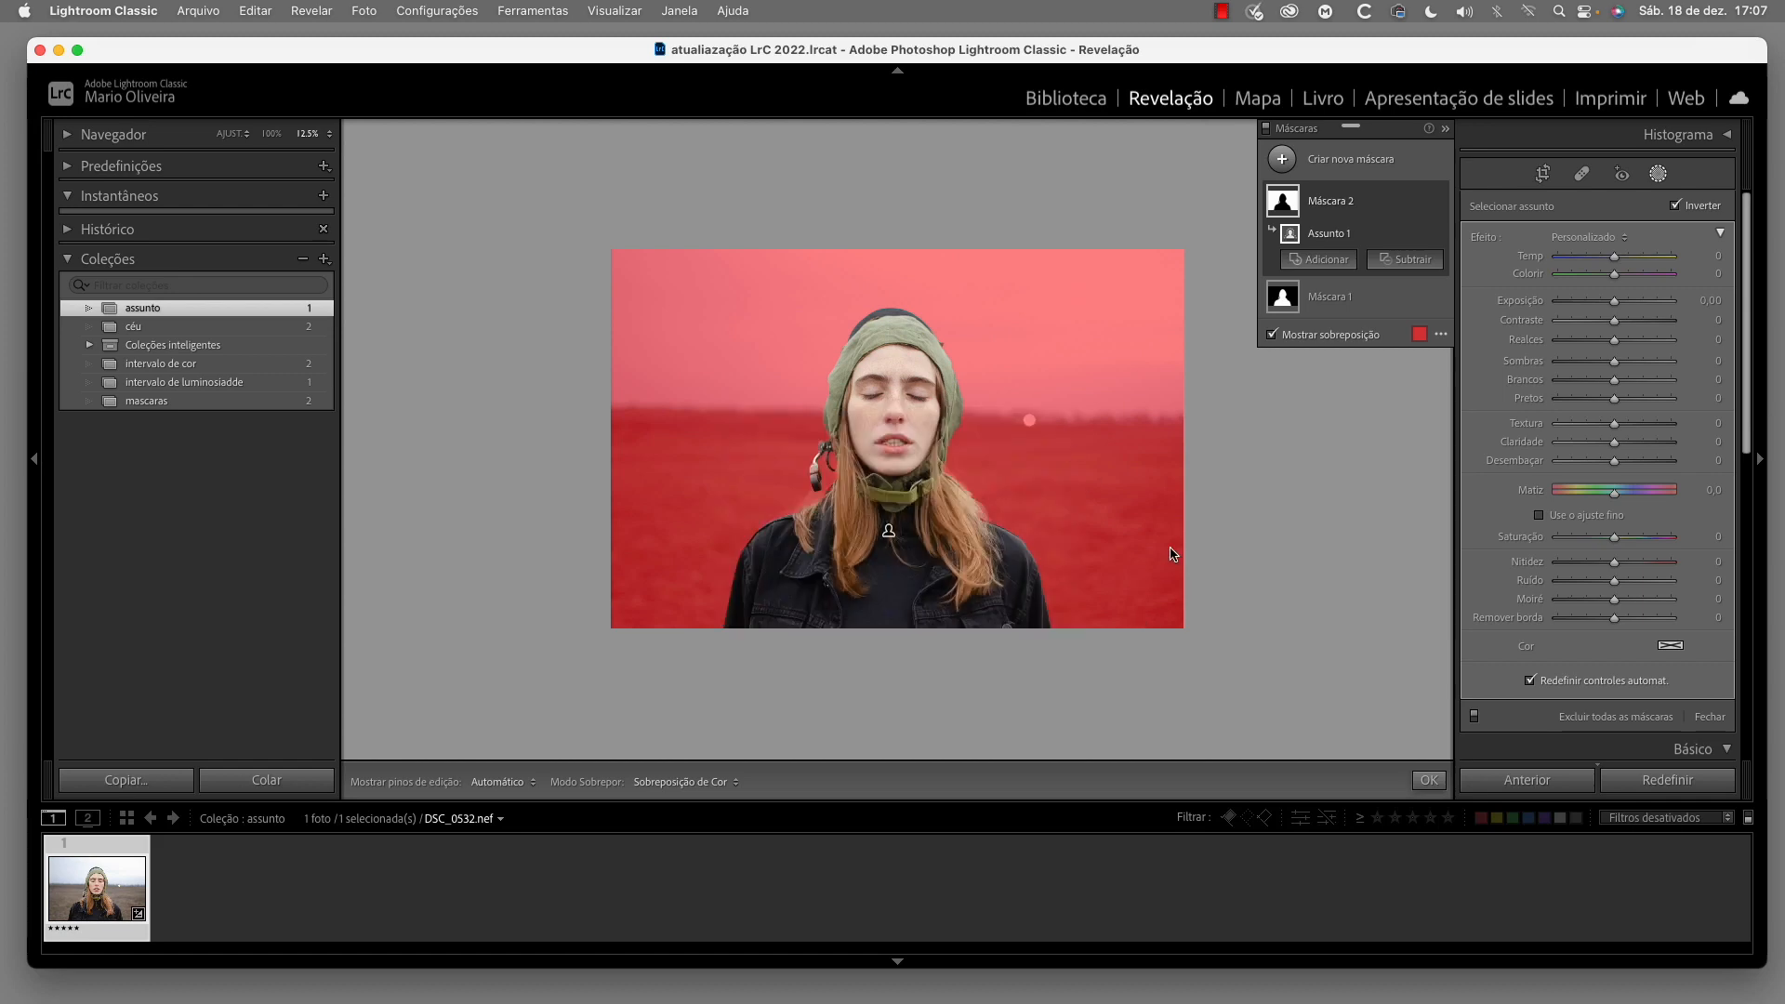
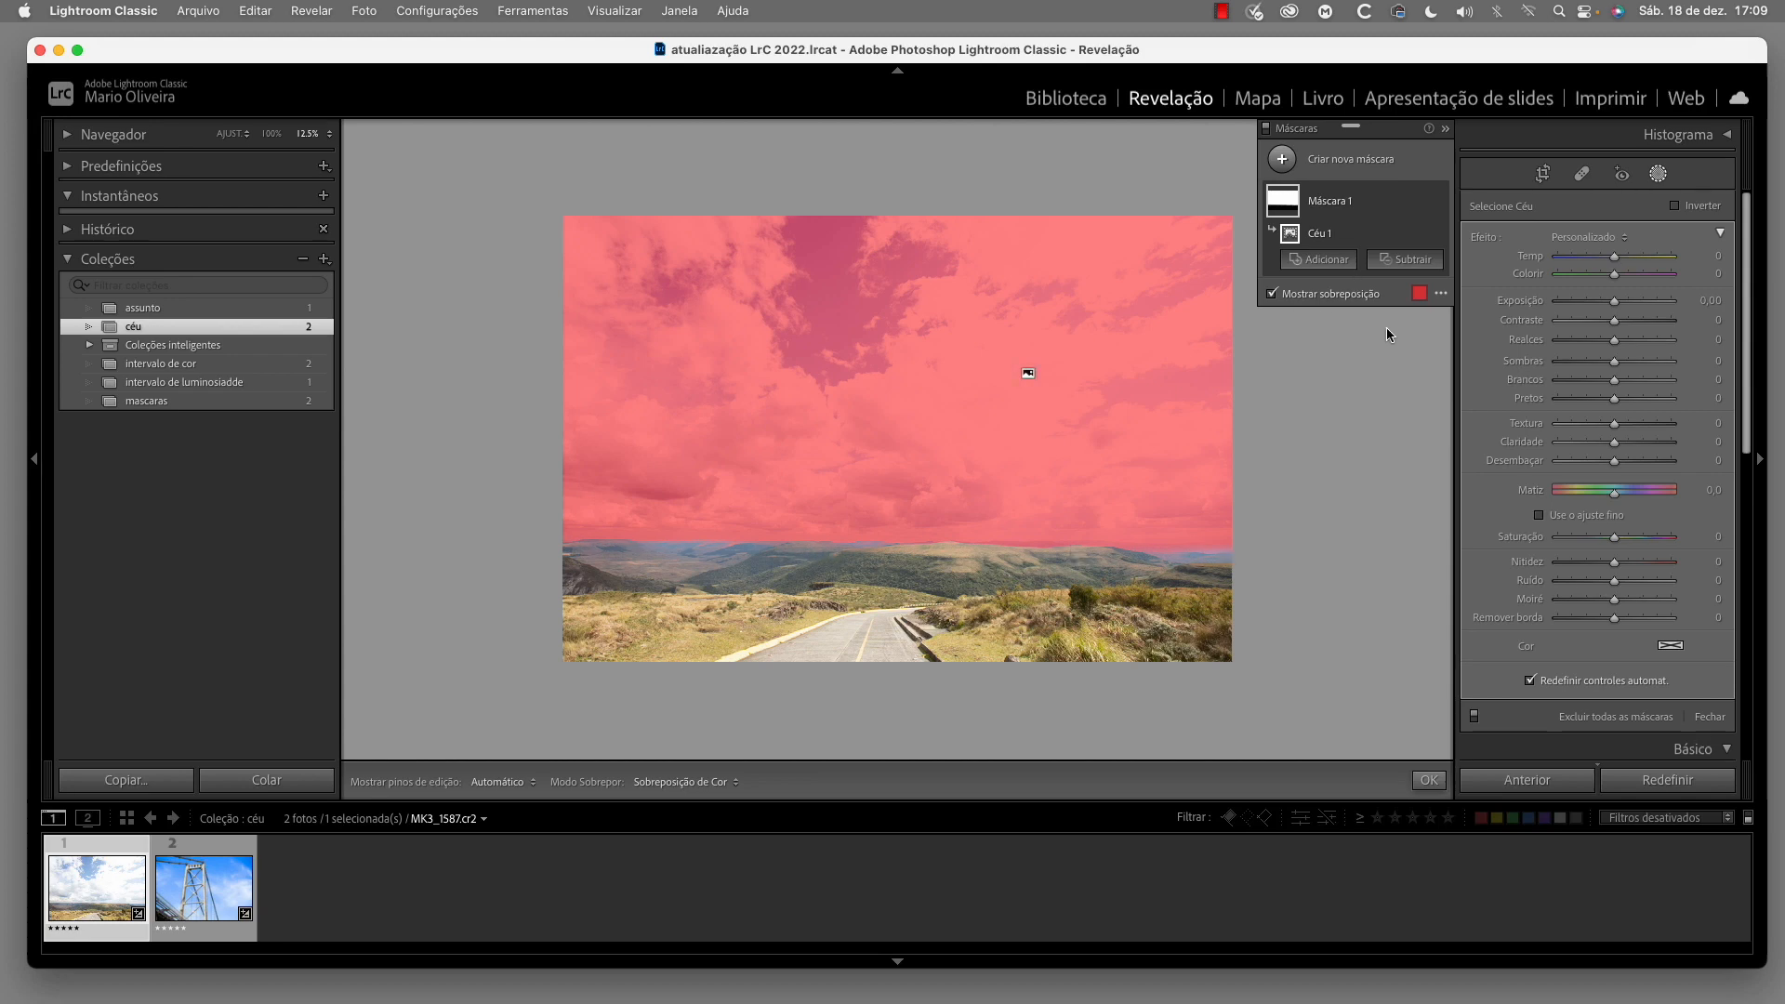
# View the sky mask in the Branco sobre preto overlay mode, and hide the overlay
pyautogui.click(1440, 297)
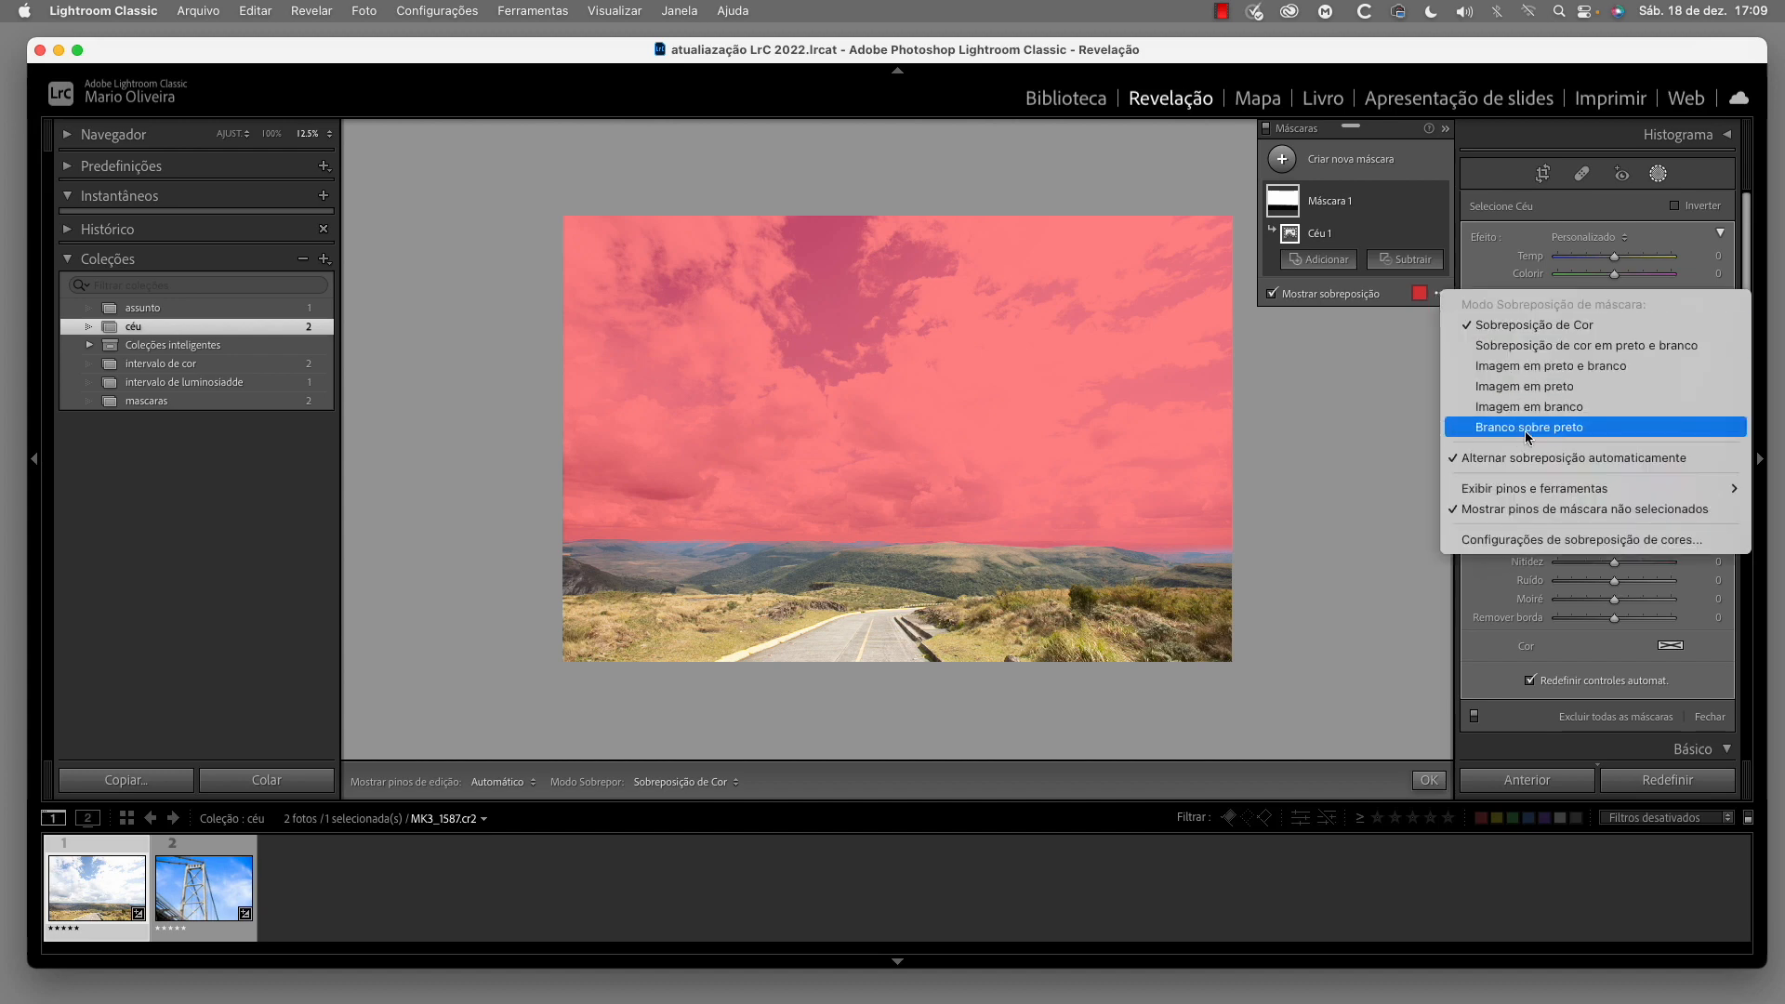
pyautogui.click(1553, 430)
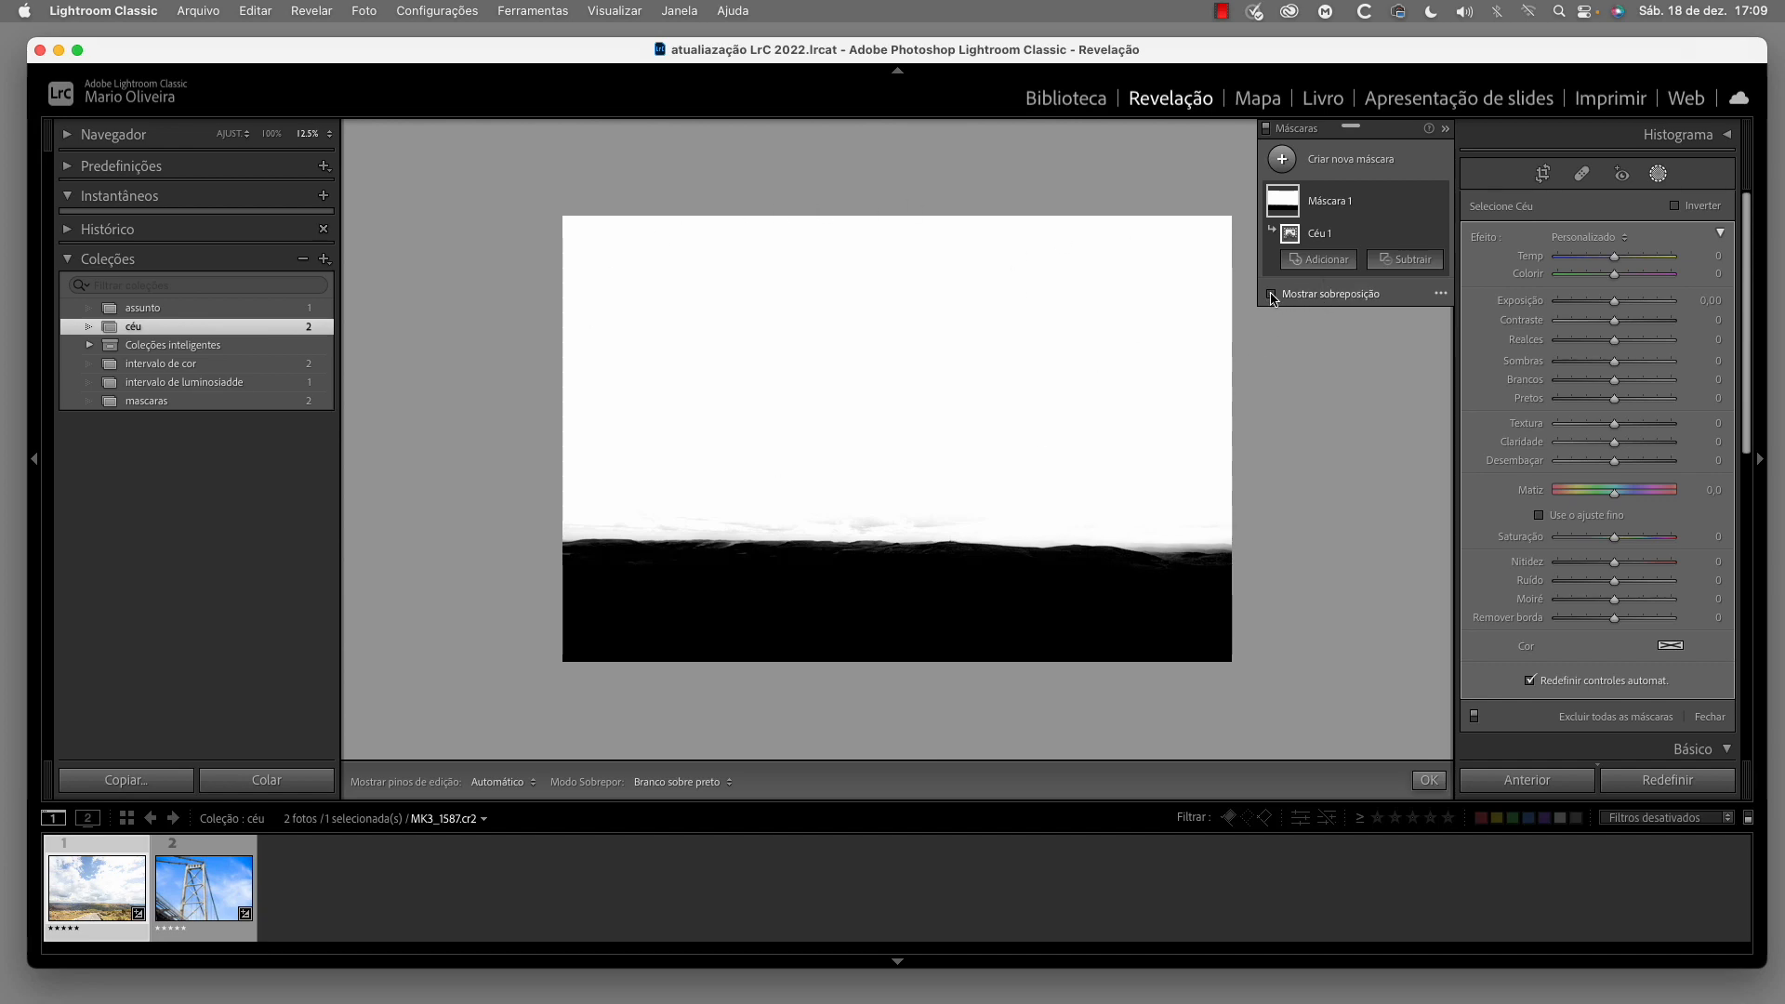
pyautogui.click(1272, 295)
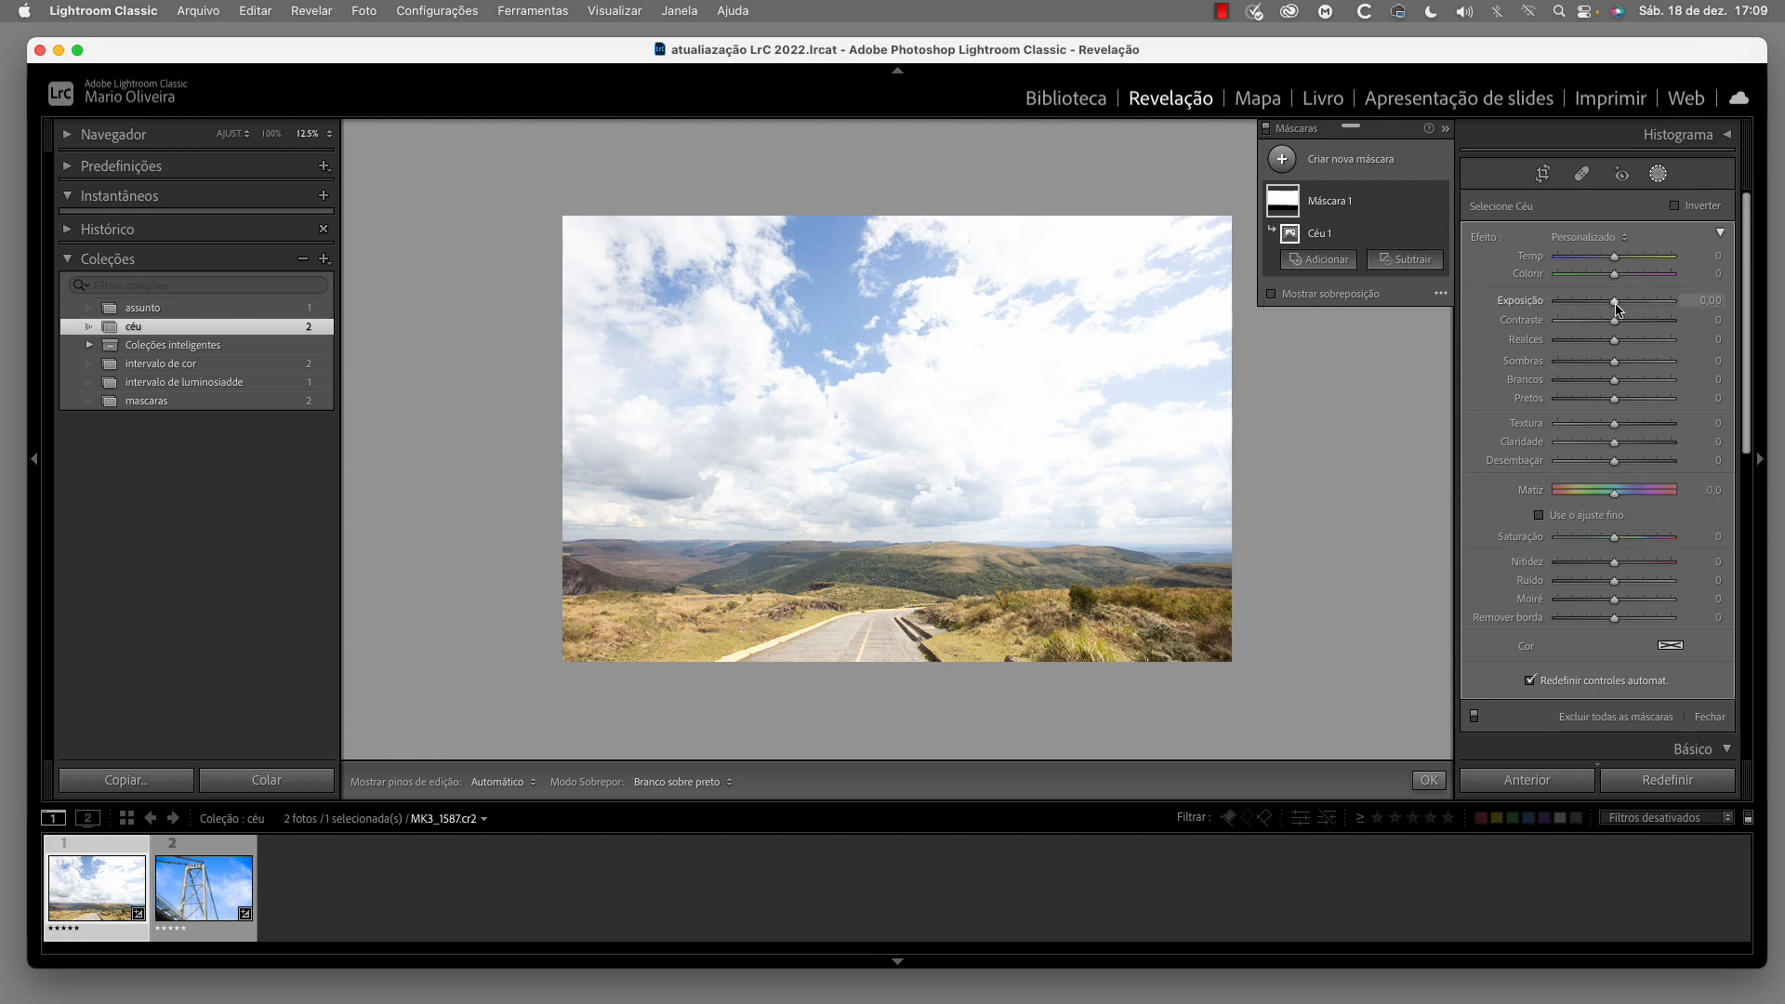
# Darken the masked sky by lowering Exposição, with Contraste at 33 and Realces at −69, and warm it with Temp at 36
pyautogui.moveTo(1614, 305); pyautogui.dragTo(1575, 346)
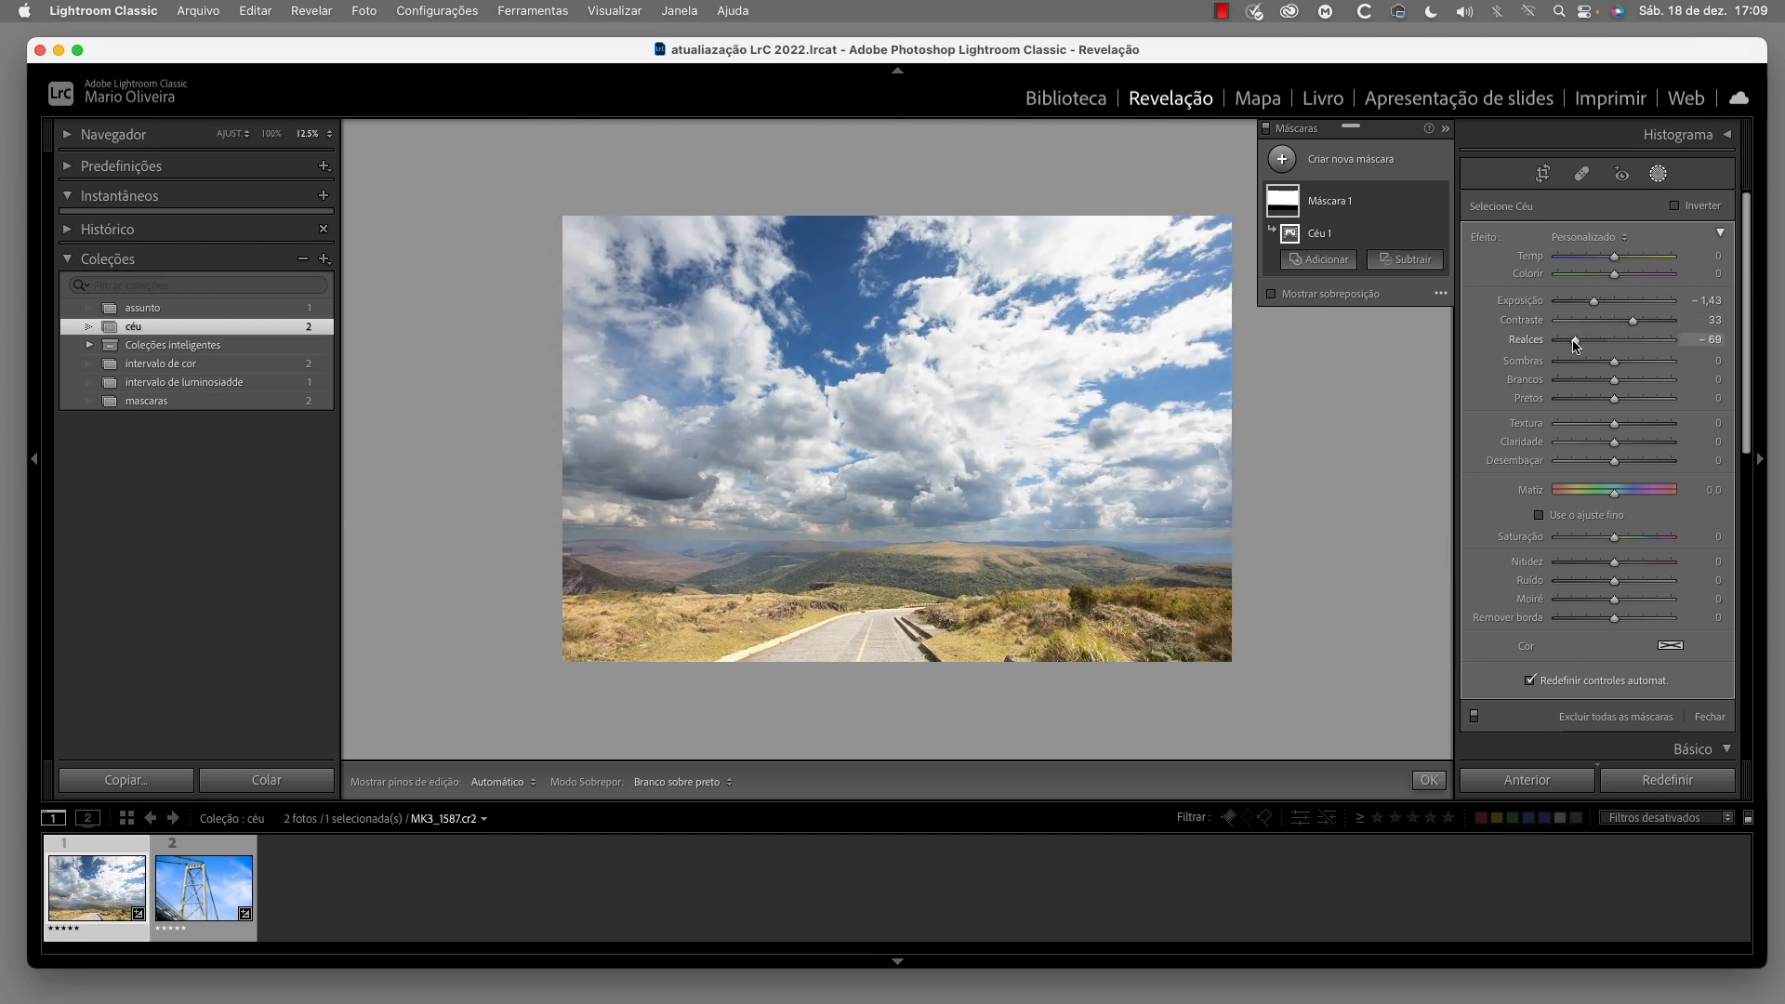
pyautogui.moveTo(1625, 261); pyautogui.dragTo(1637, 261)
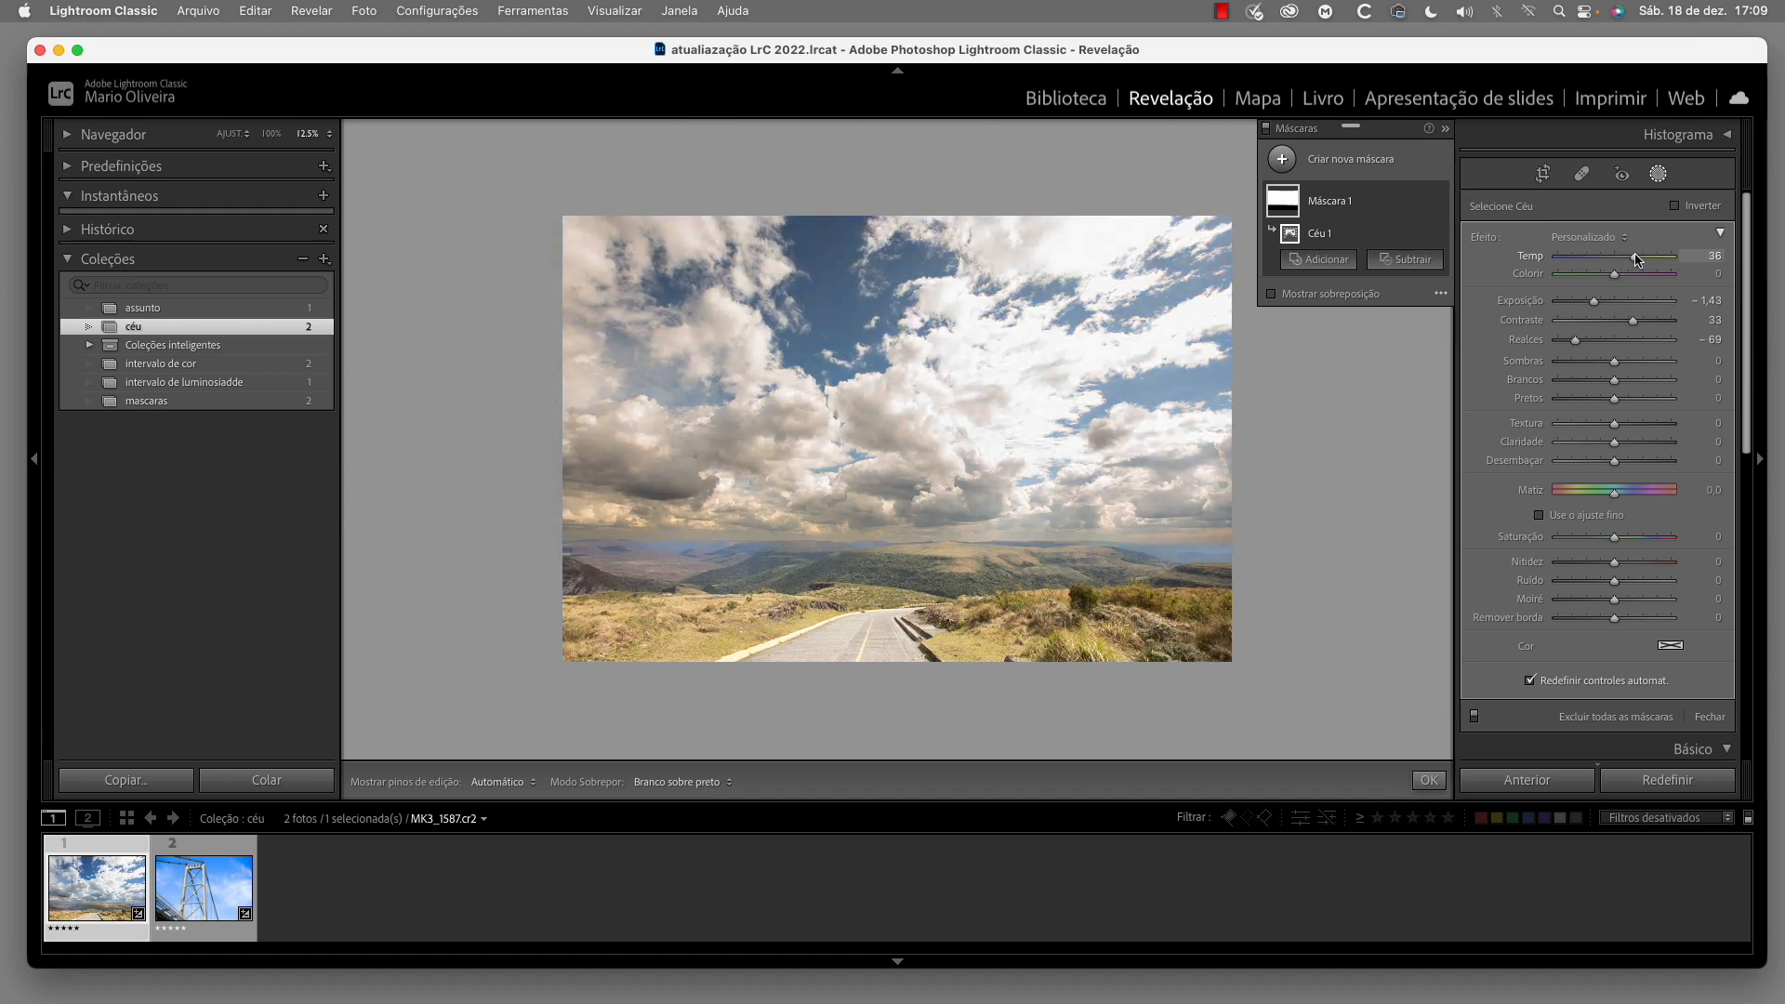
pyautogui.moveTo(1593, 300); pyautogui.dragTo(1598, 300)
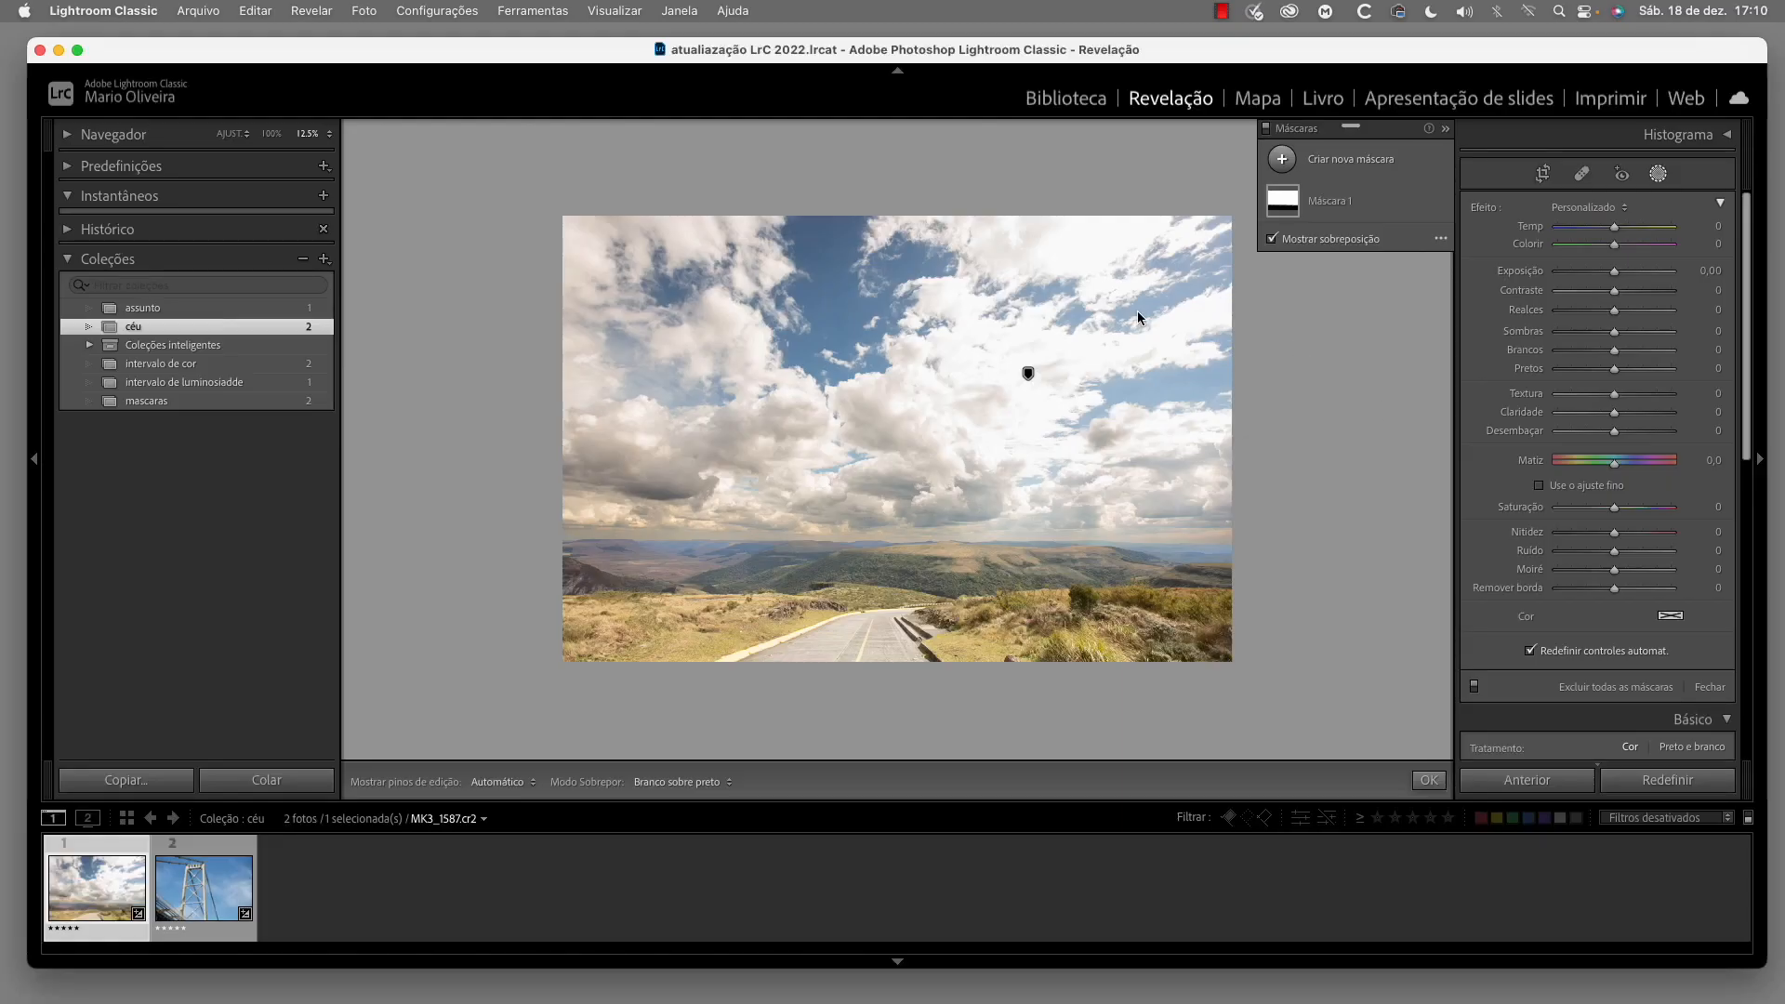
# Switch to the bridge photo and create a Selecione Céu mask
pyautogui.press('Right')
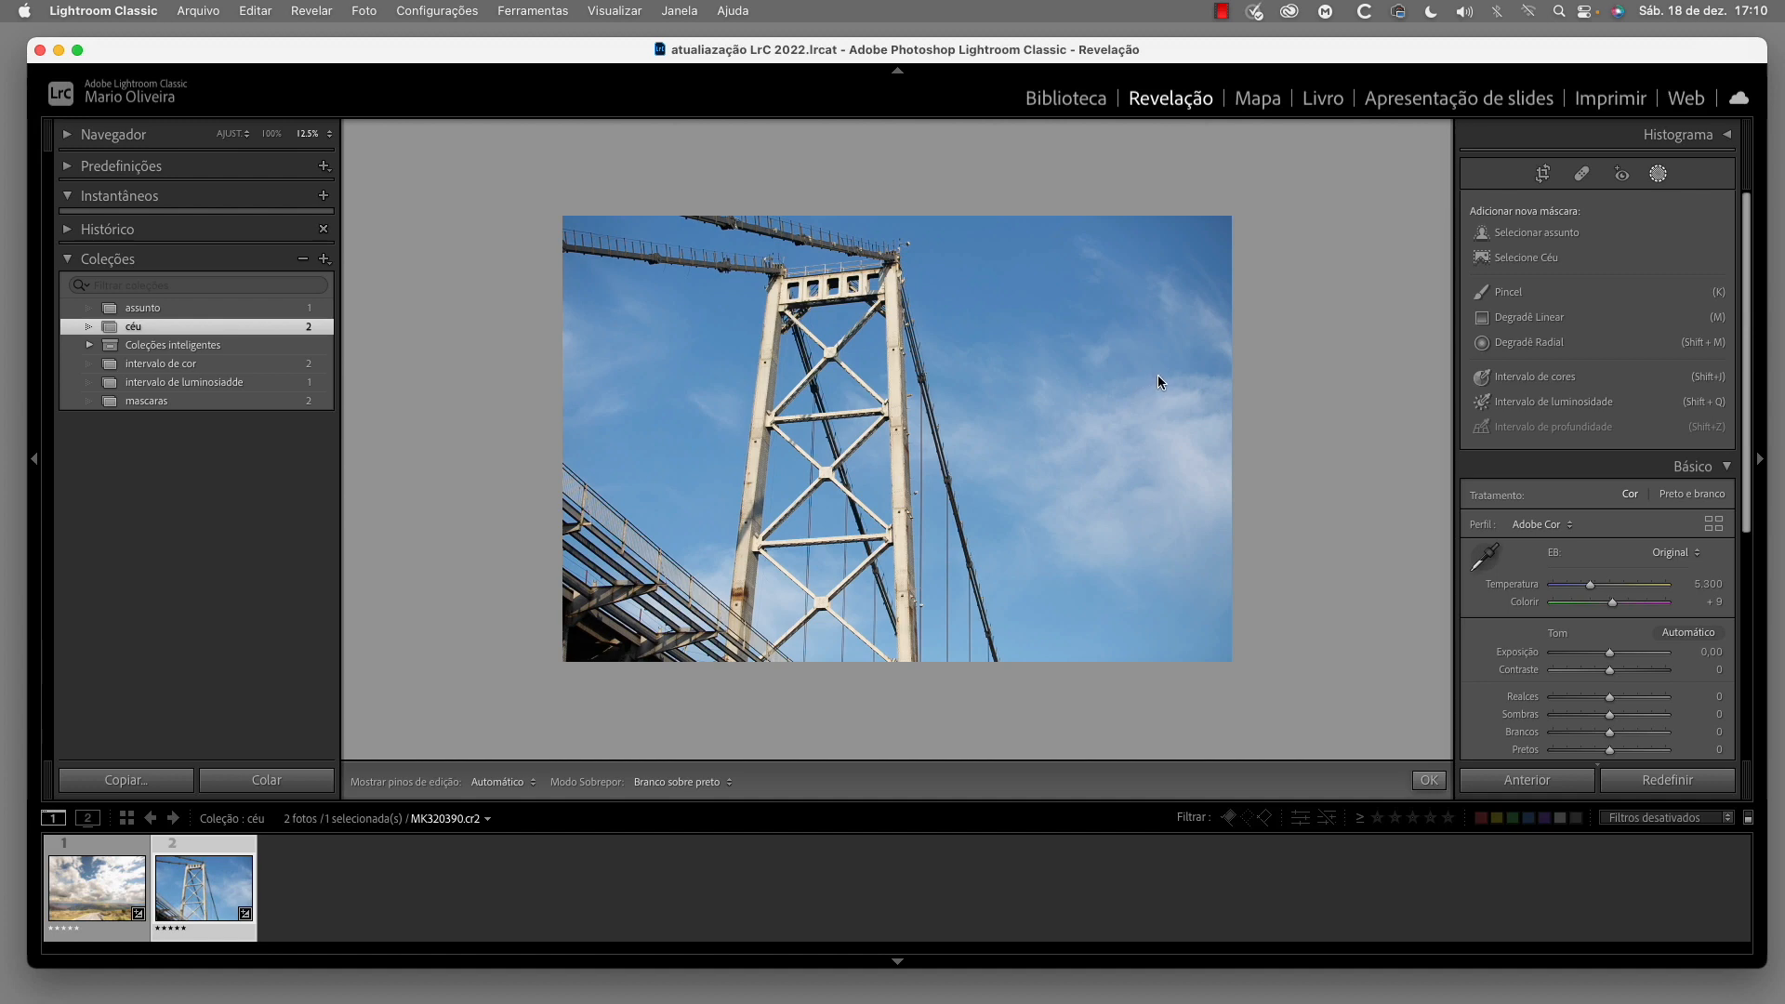
pyautogui.click(1658, 175)
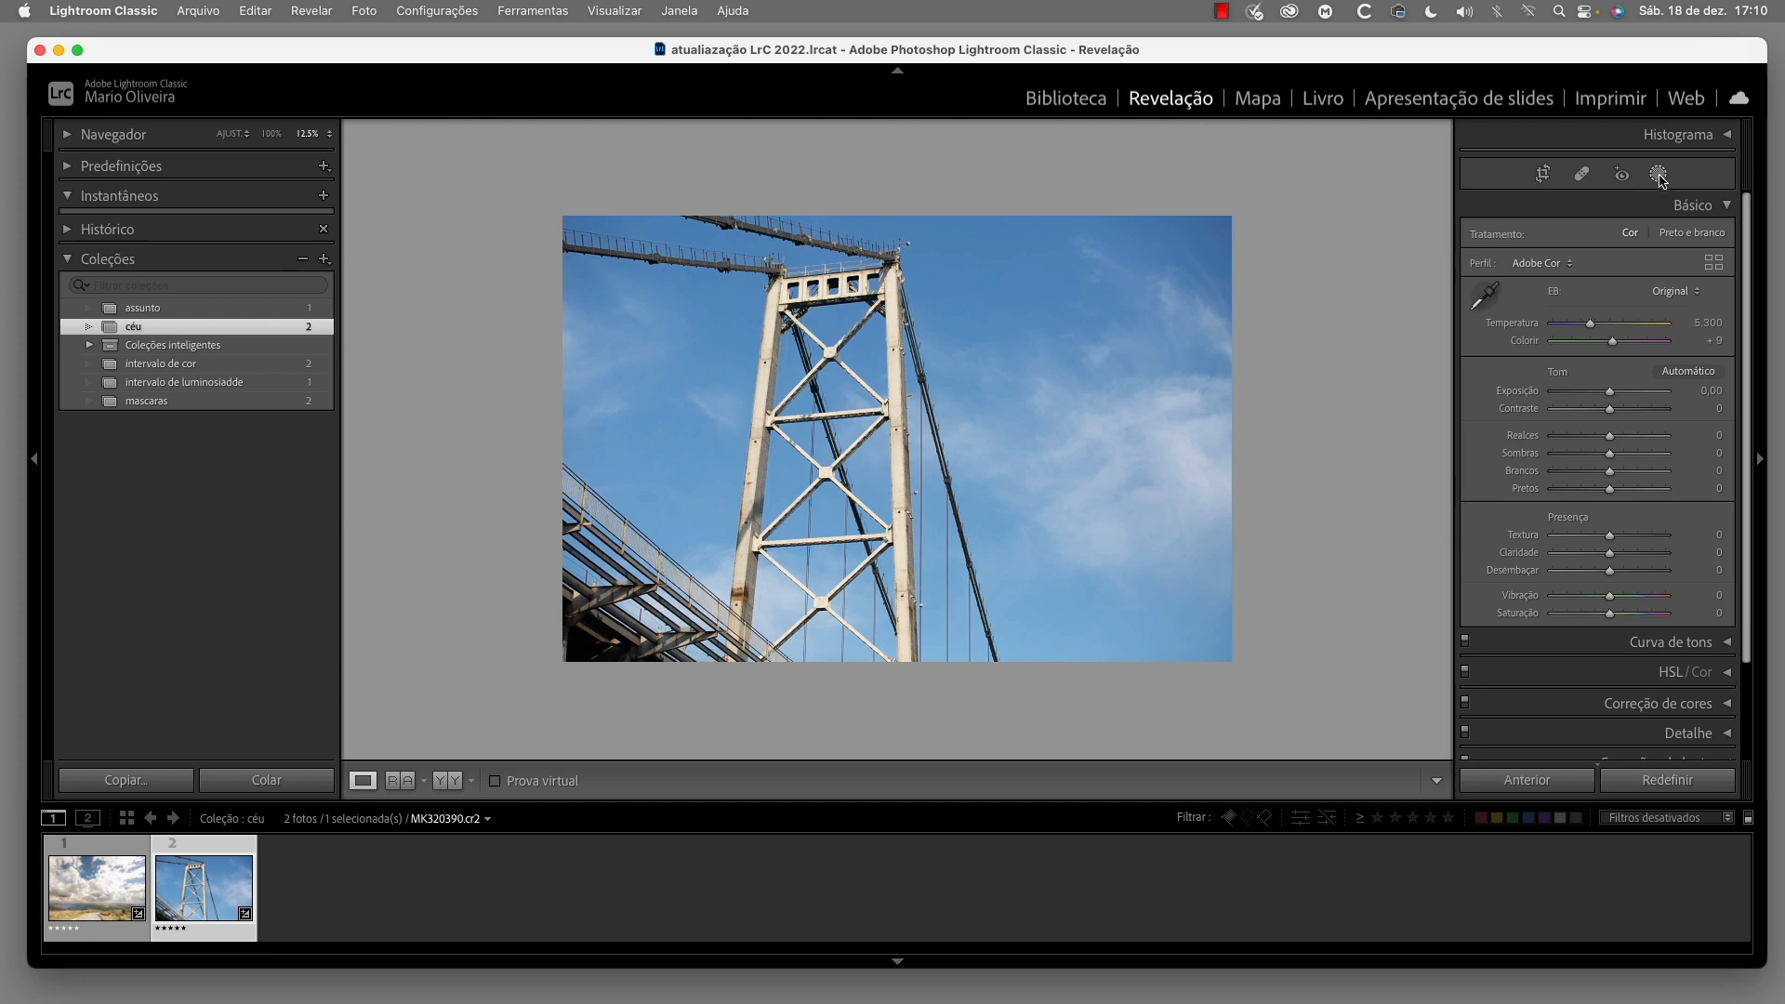
pyautogui.click(1658, 174)
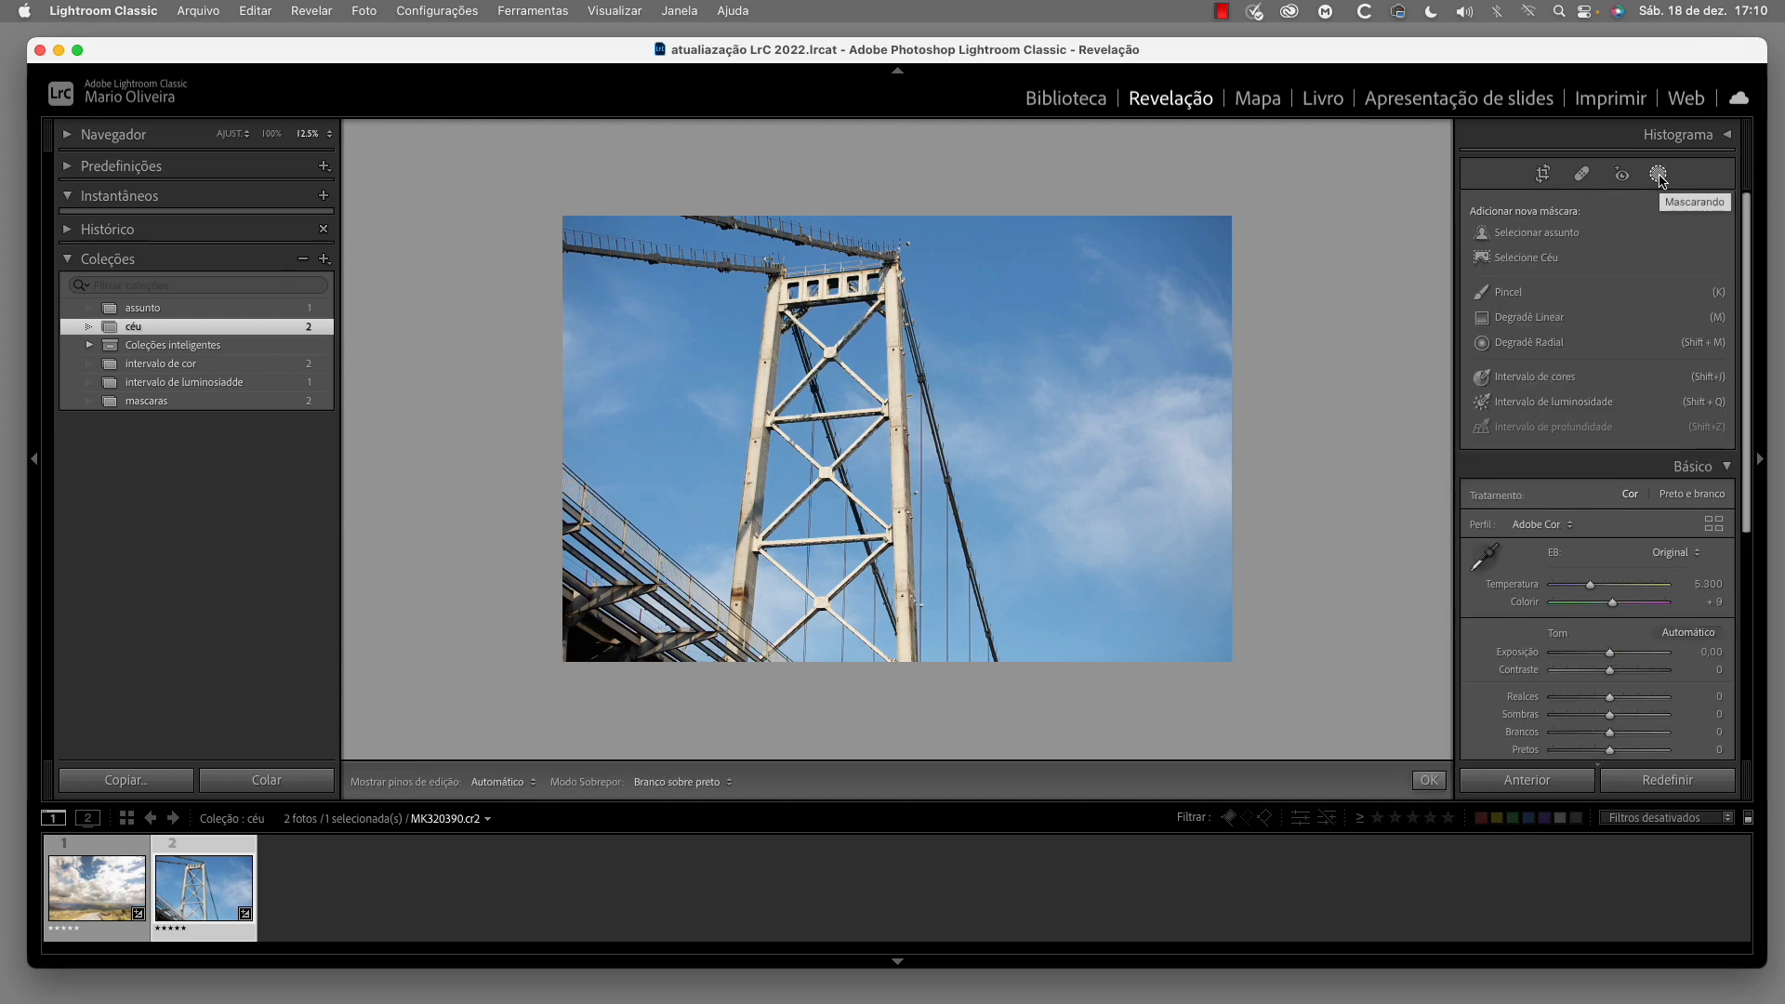
pyautogui.click(1527, 266)
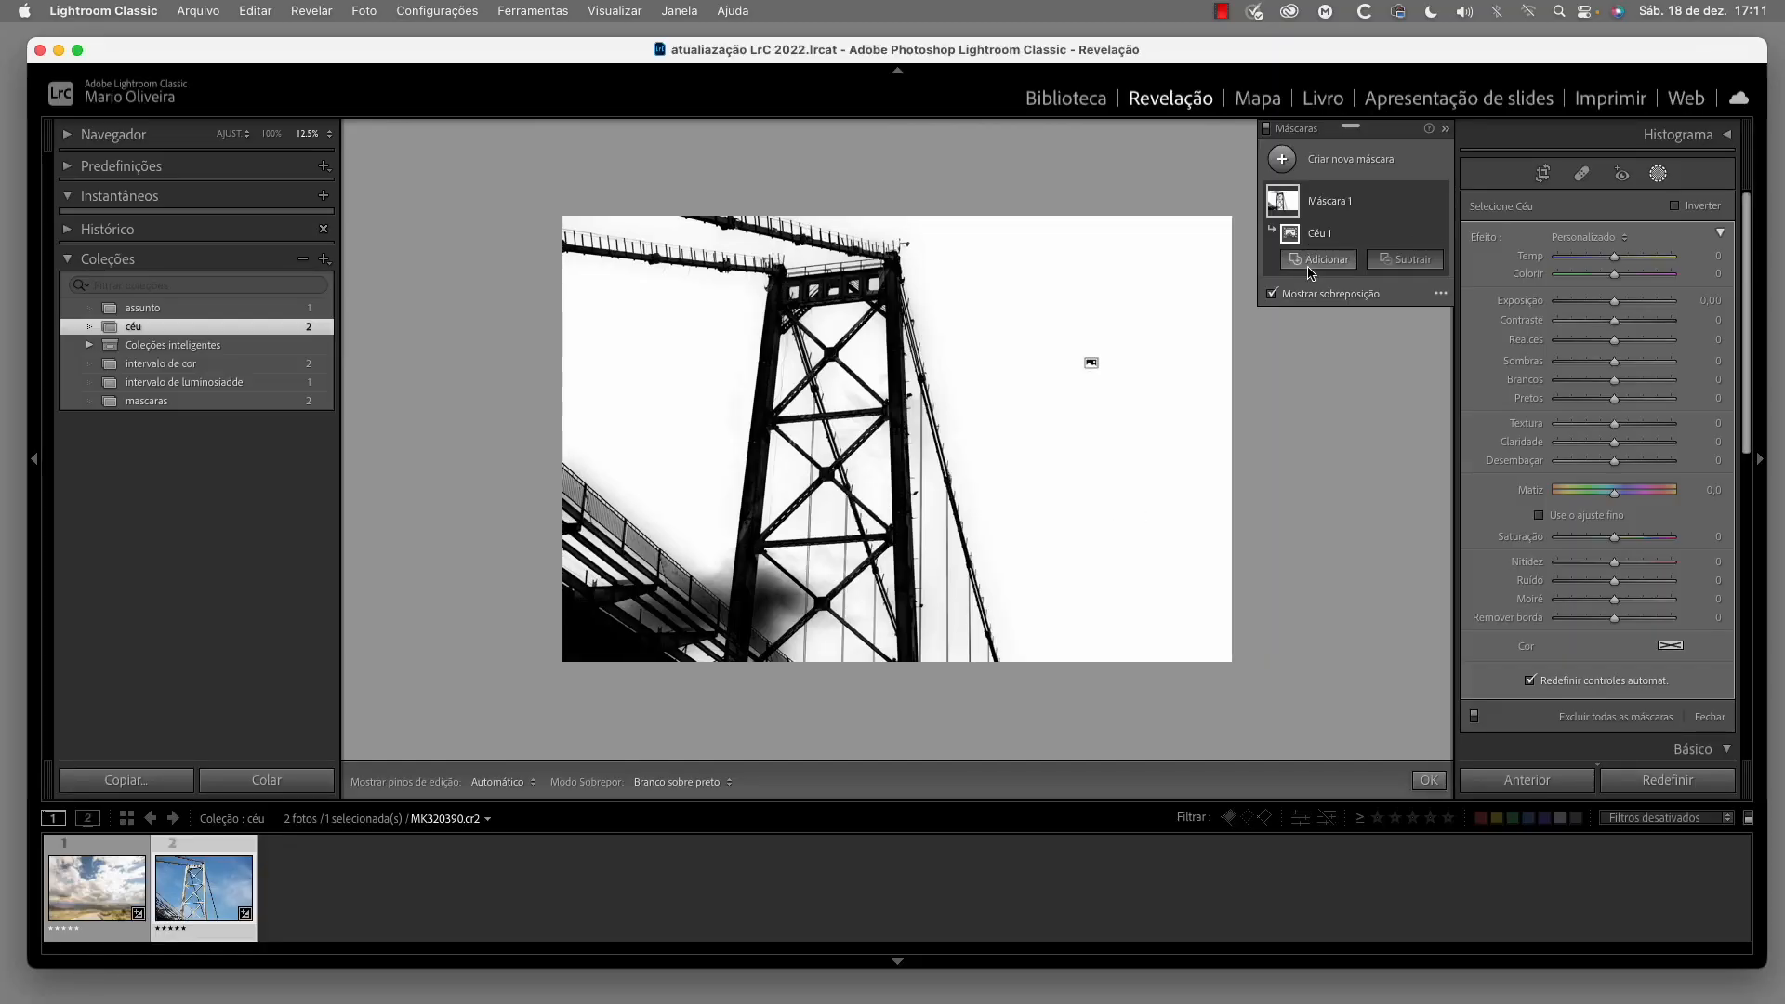
# Hide the overlay and set the sky's Exposição to −0,49, Contraste to 45 and Temp to −17
pyautogui.click(1271, 294)
pyautogui.moveTo(1614, 301); pyautogui.dragTo(1639, 320)
pyautogui.moveTo(1614, 256); pyautogui.dragTo(1601, 260)
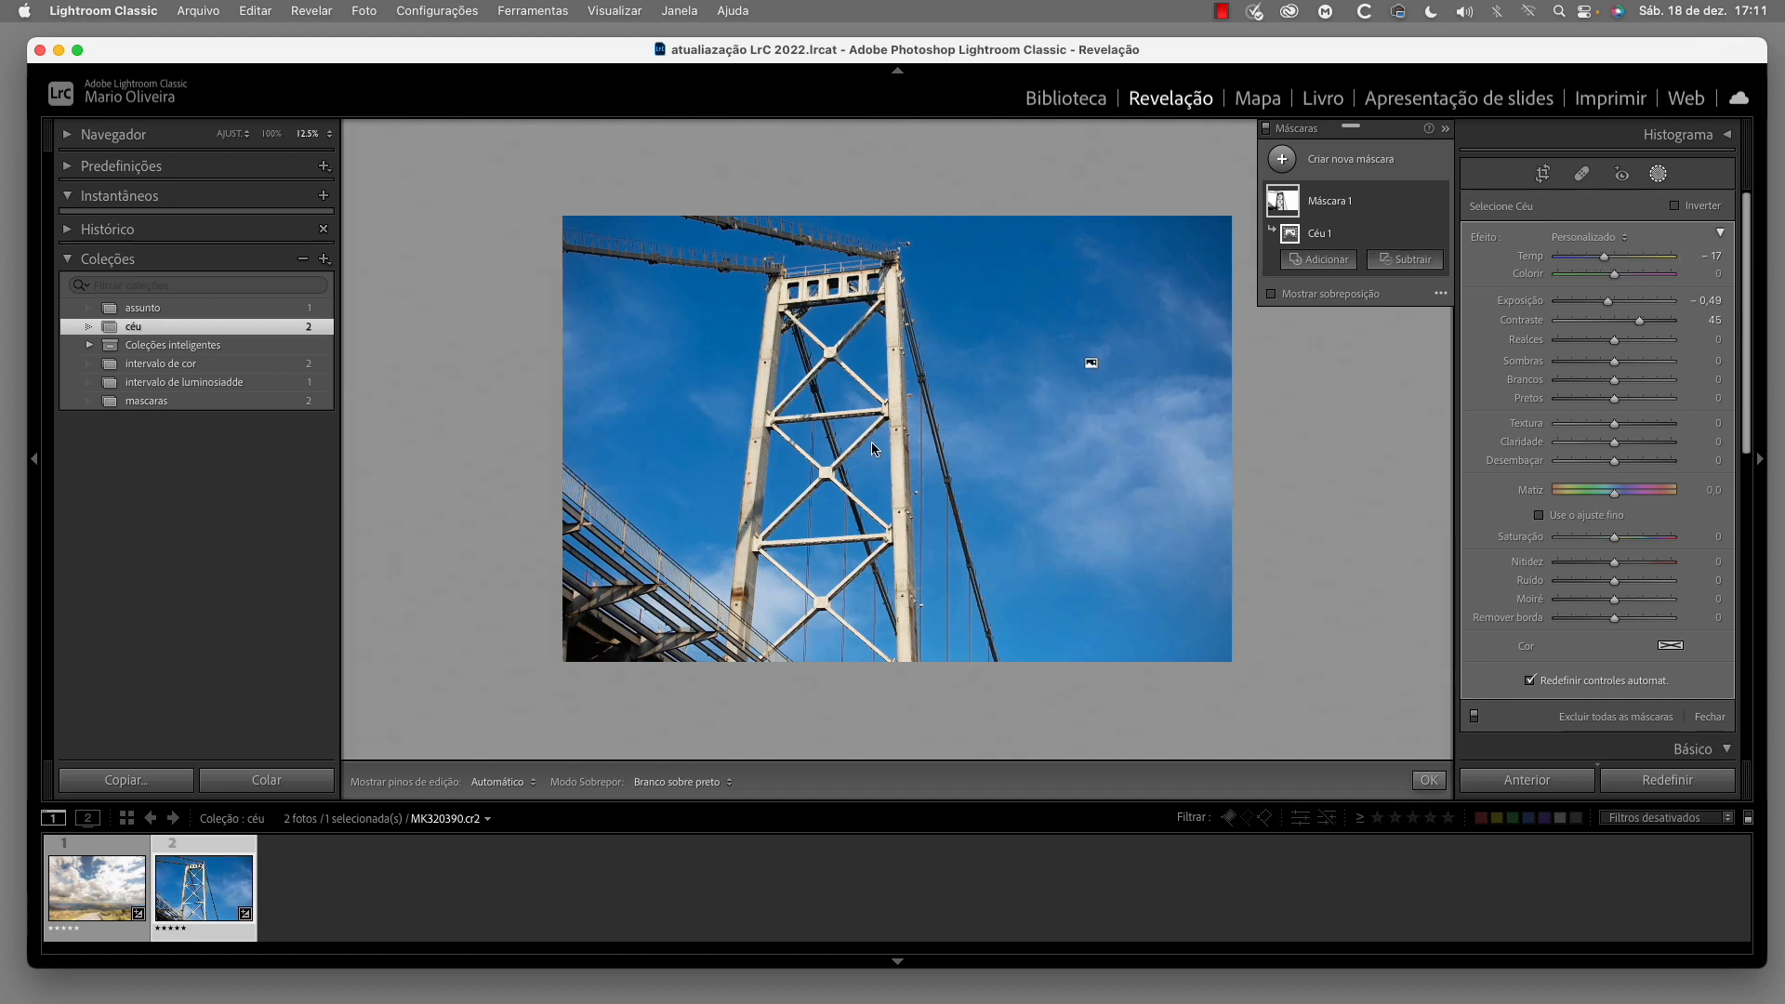
# Create a second Selecione Céu mask inverted to cover the bridge, and adjust its Exposição and Temp with the overlay hidden
pyautogui.moveTo(1333, 211)
pyautogui.click(1286, 162)
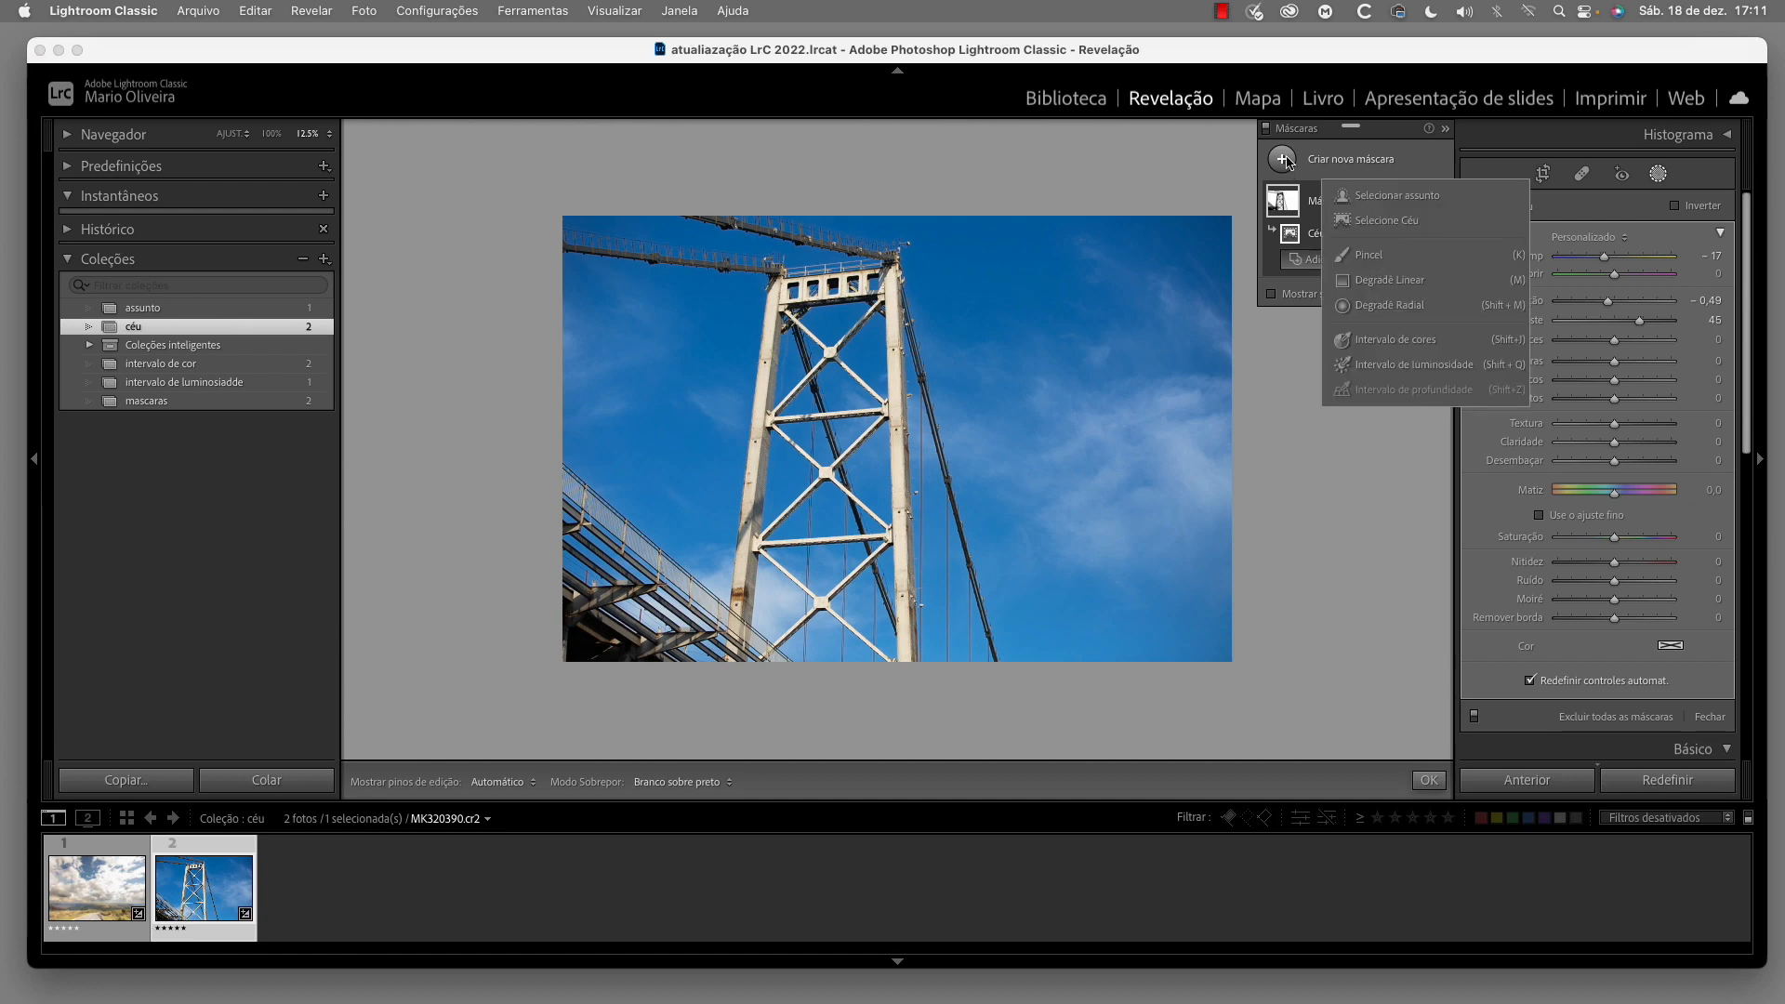
pyautogui.click(1408, 227)
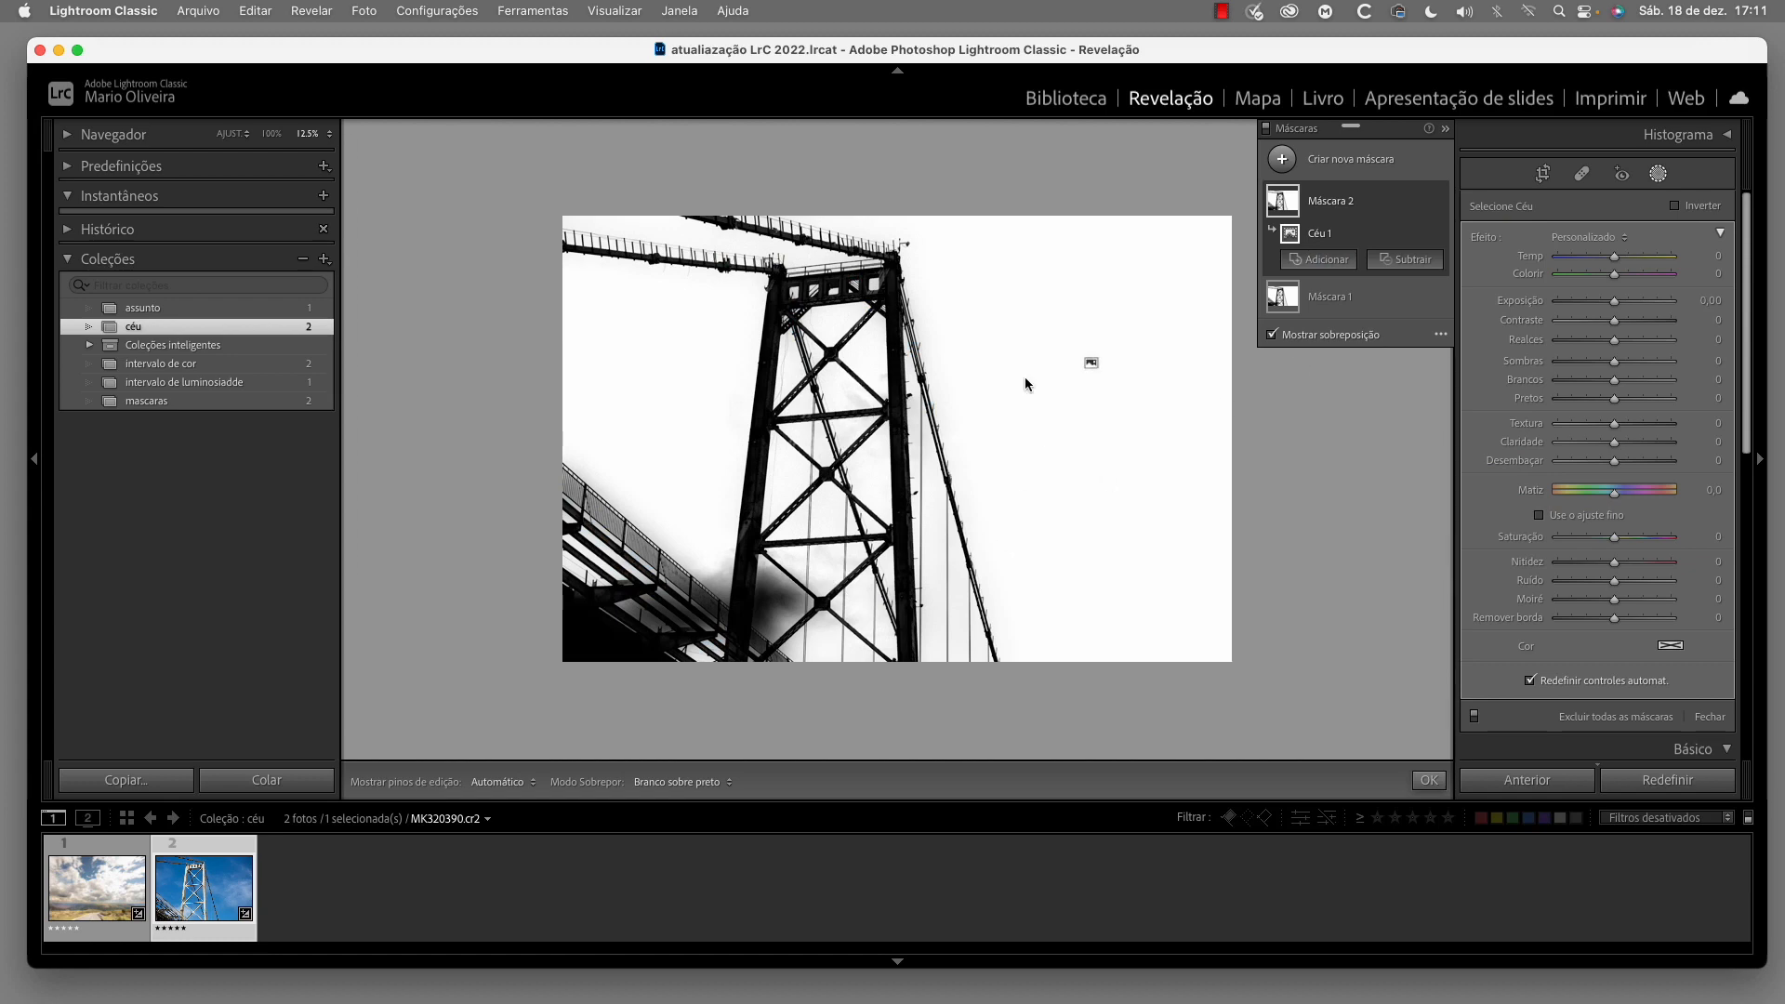
pyautogui.click(1677, 207)
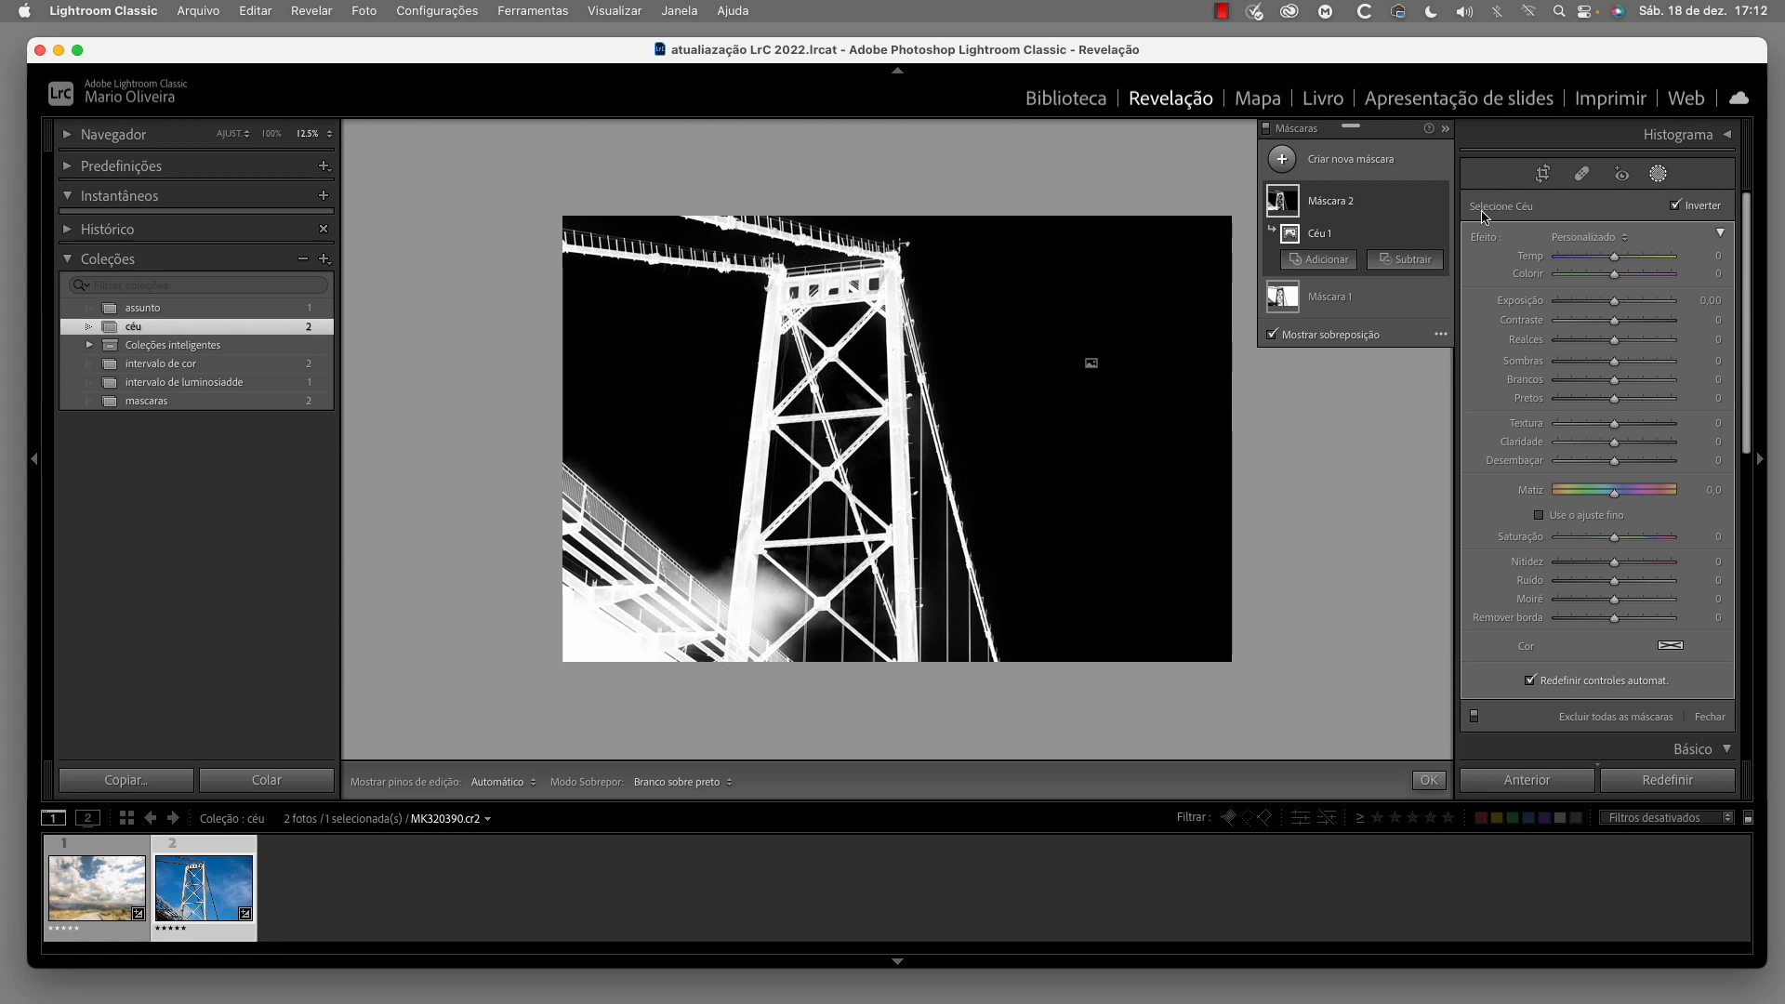
pyautogui.click(1271, 335)
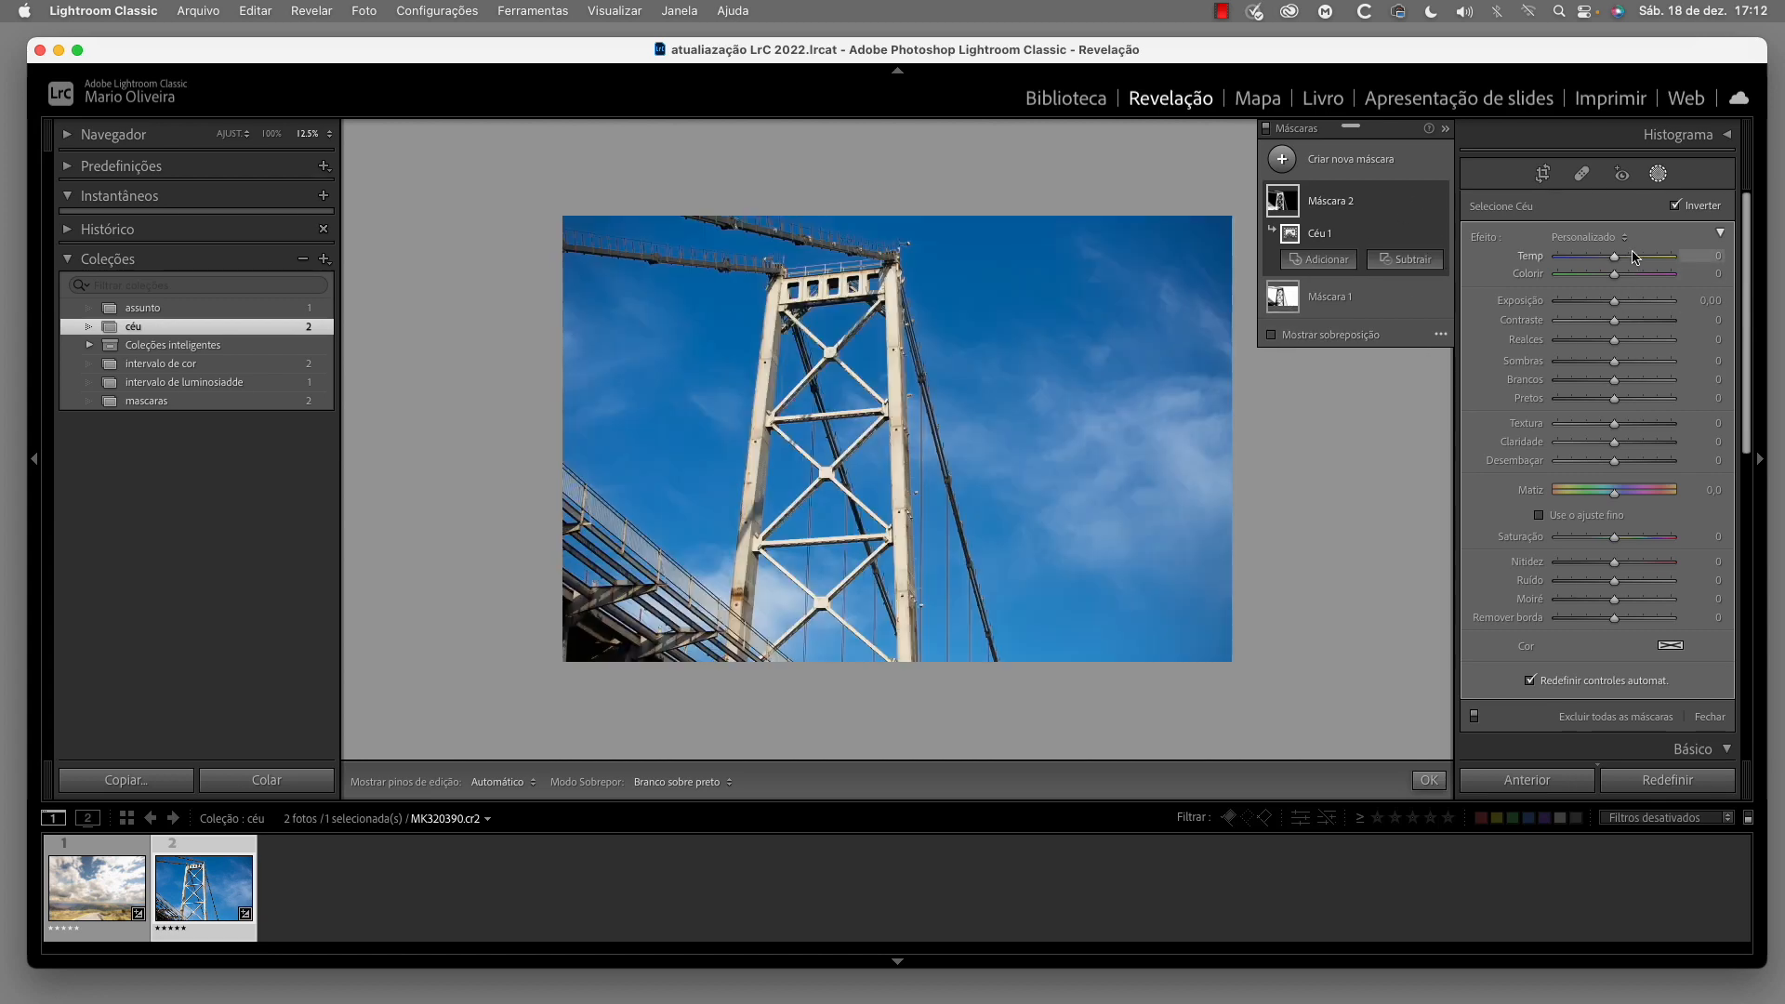
pyautogui.moveTo(1615, 309); pyautogui.dragTo(1621, 257)
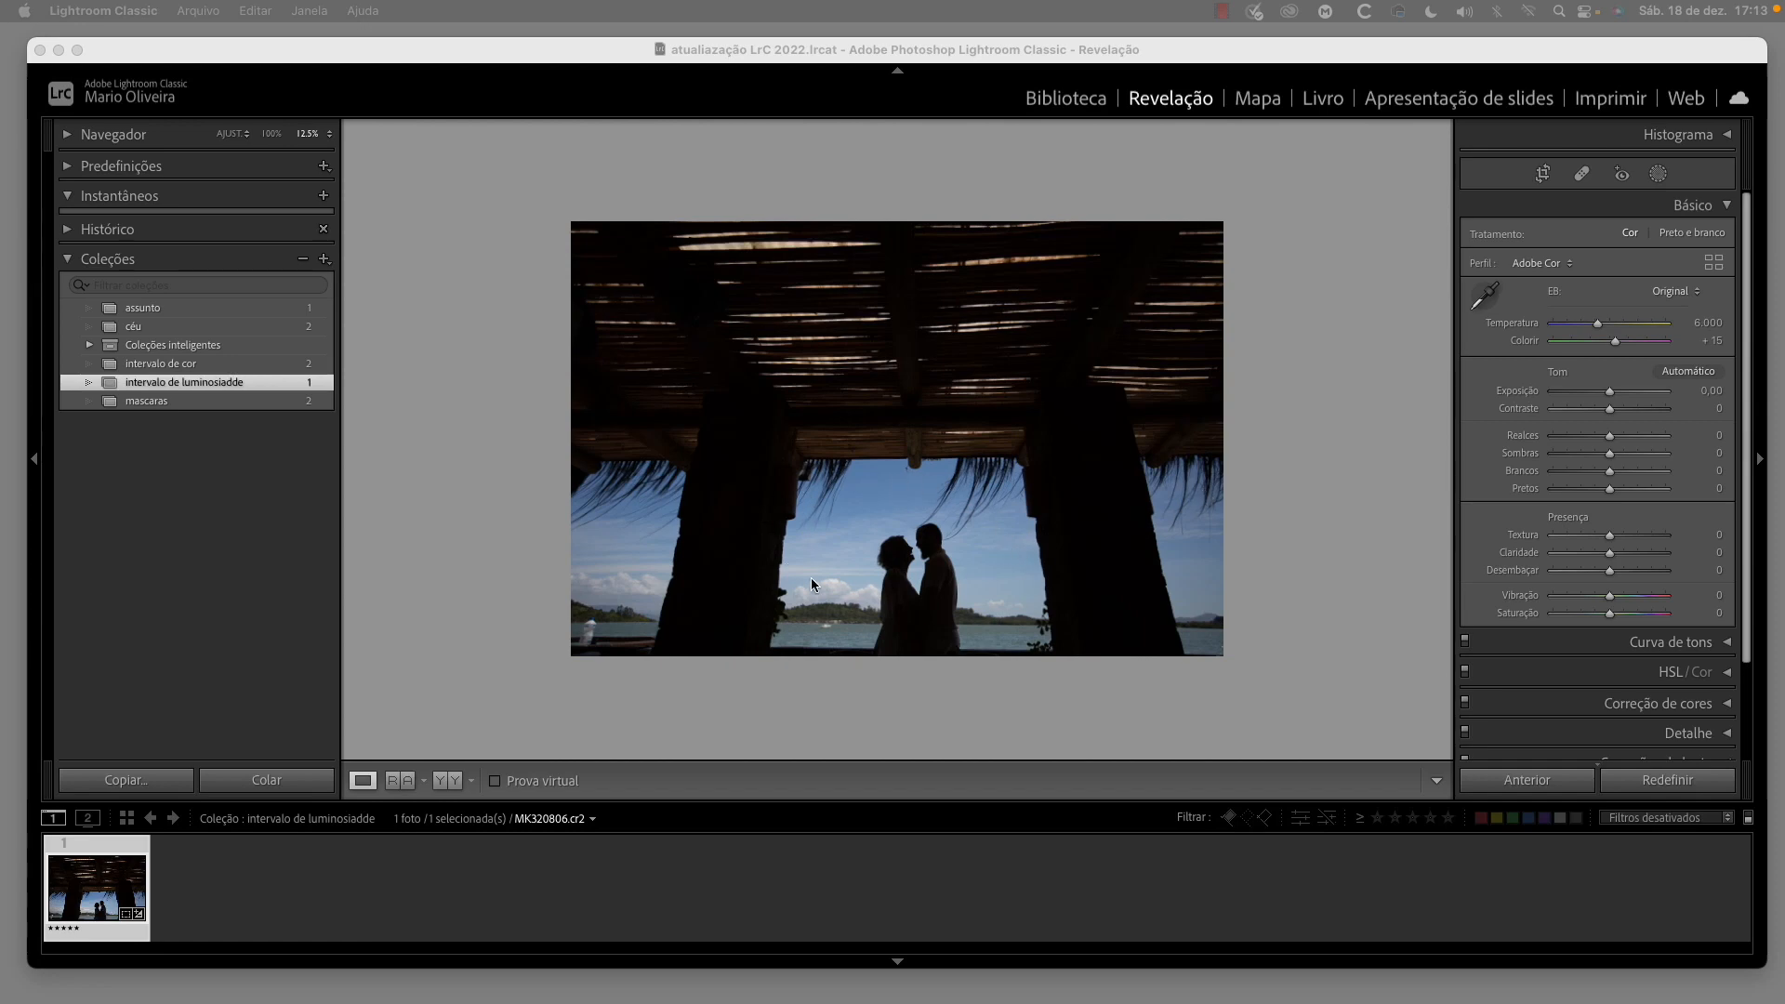
# Create an Intervalo de luminosidade mask sampled from the bright sky beside the couple, and narrow its range to 82/86
pyautogui.click(1658, 176)
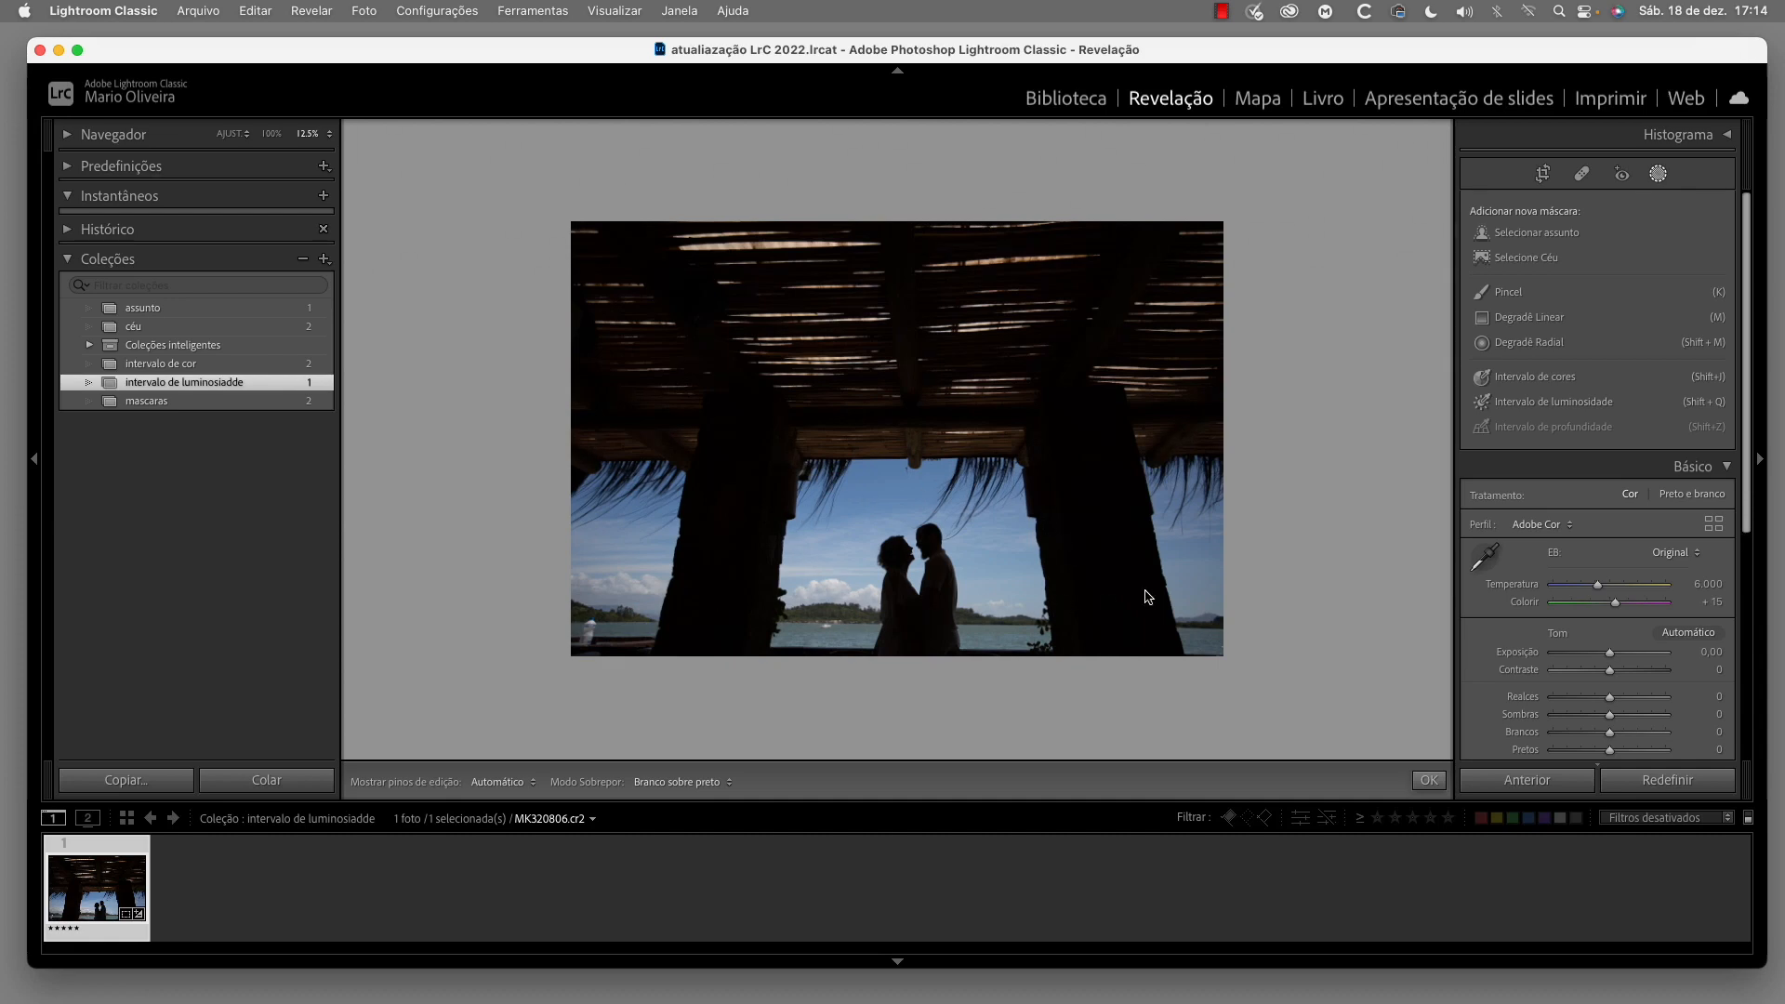
pyautogui.click(1589, 410)
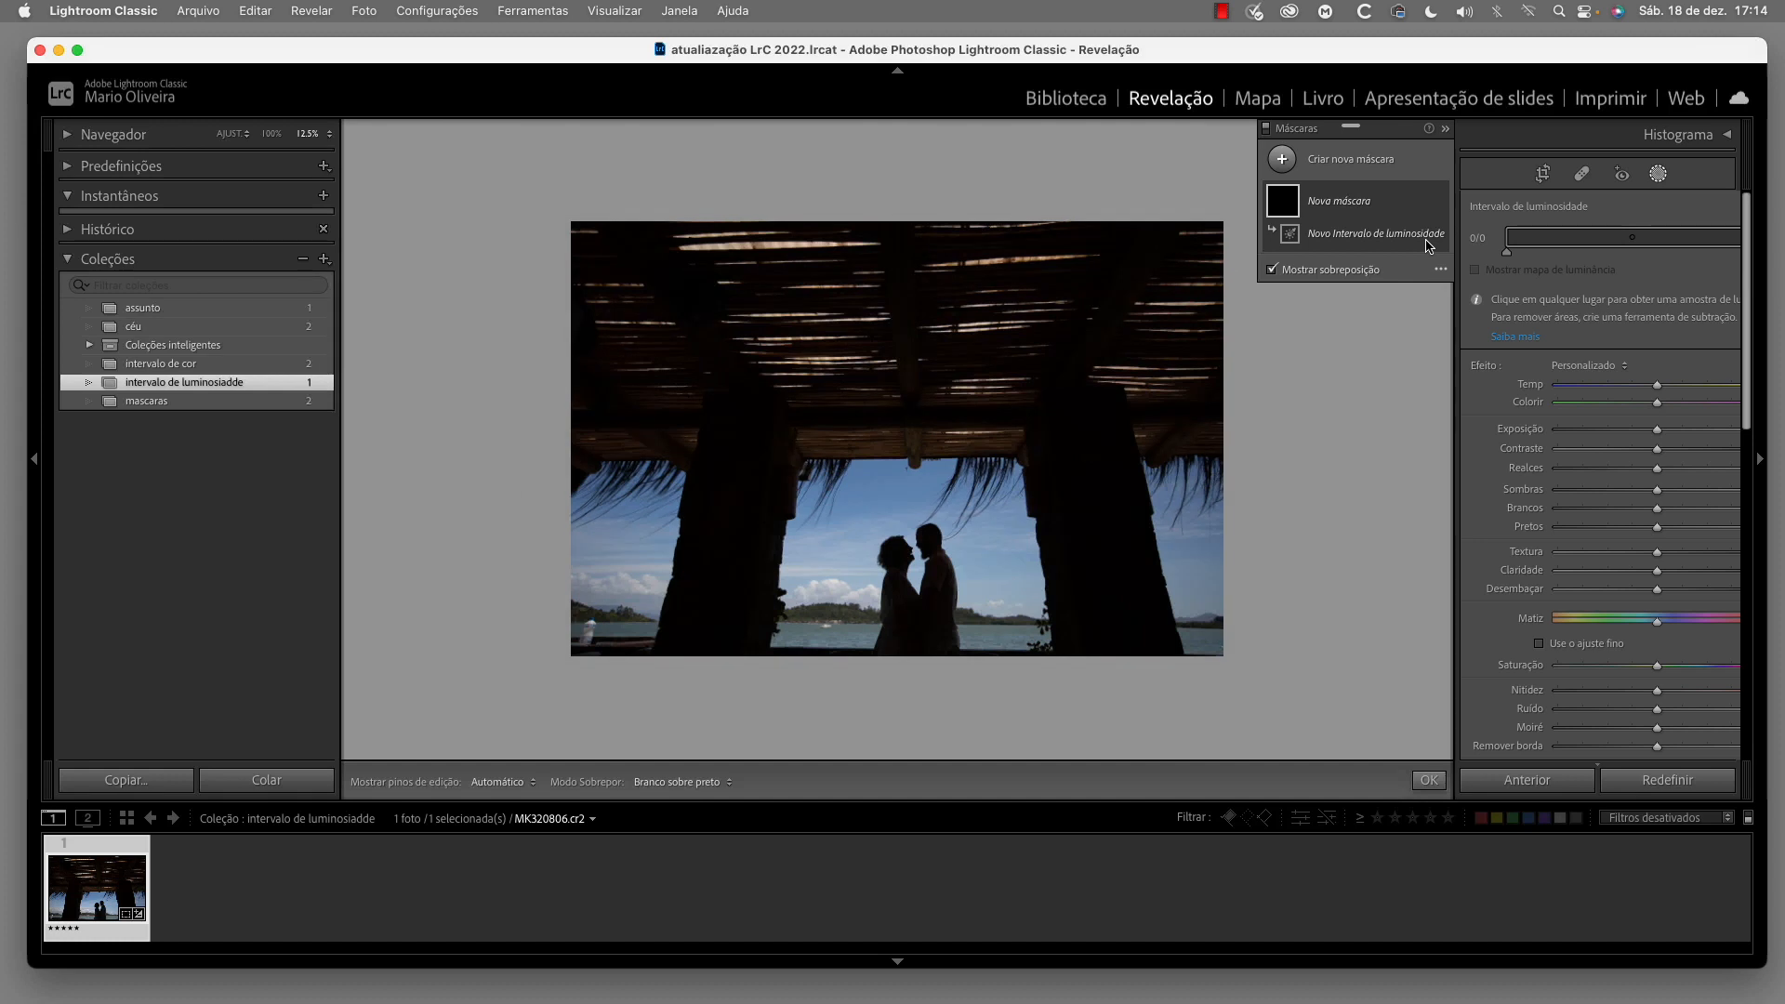
pyautogui.click(980, 550)
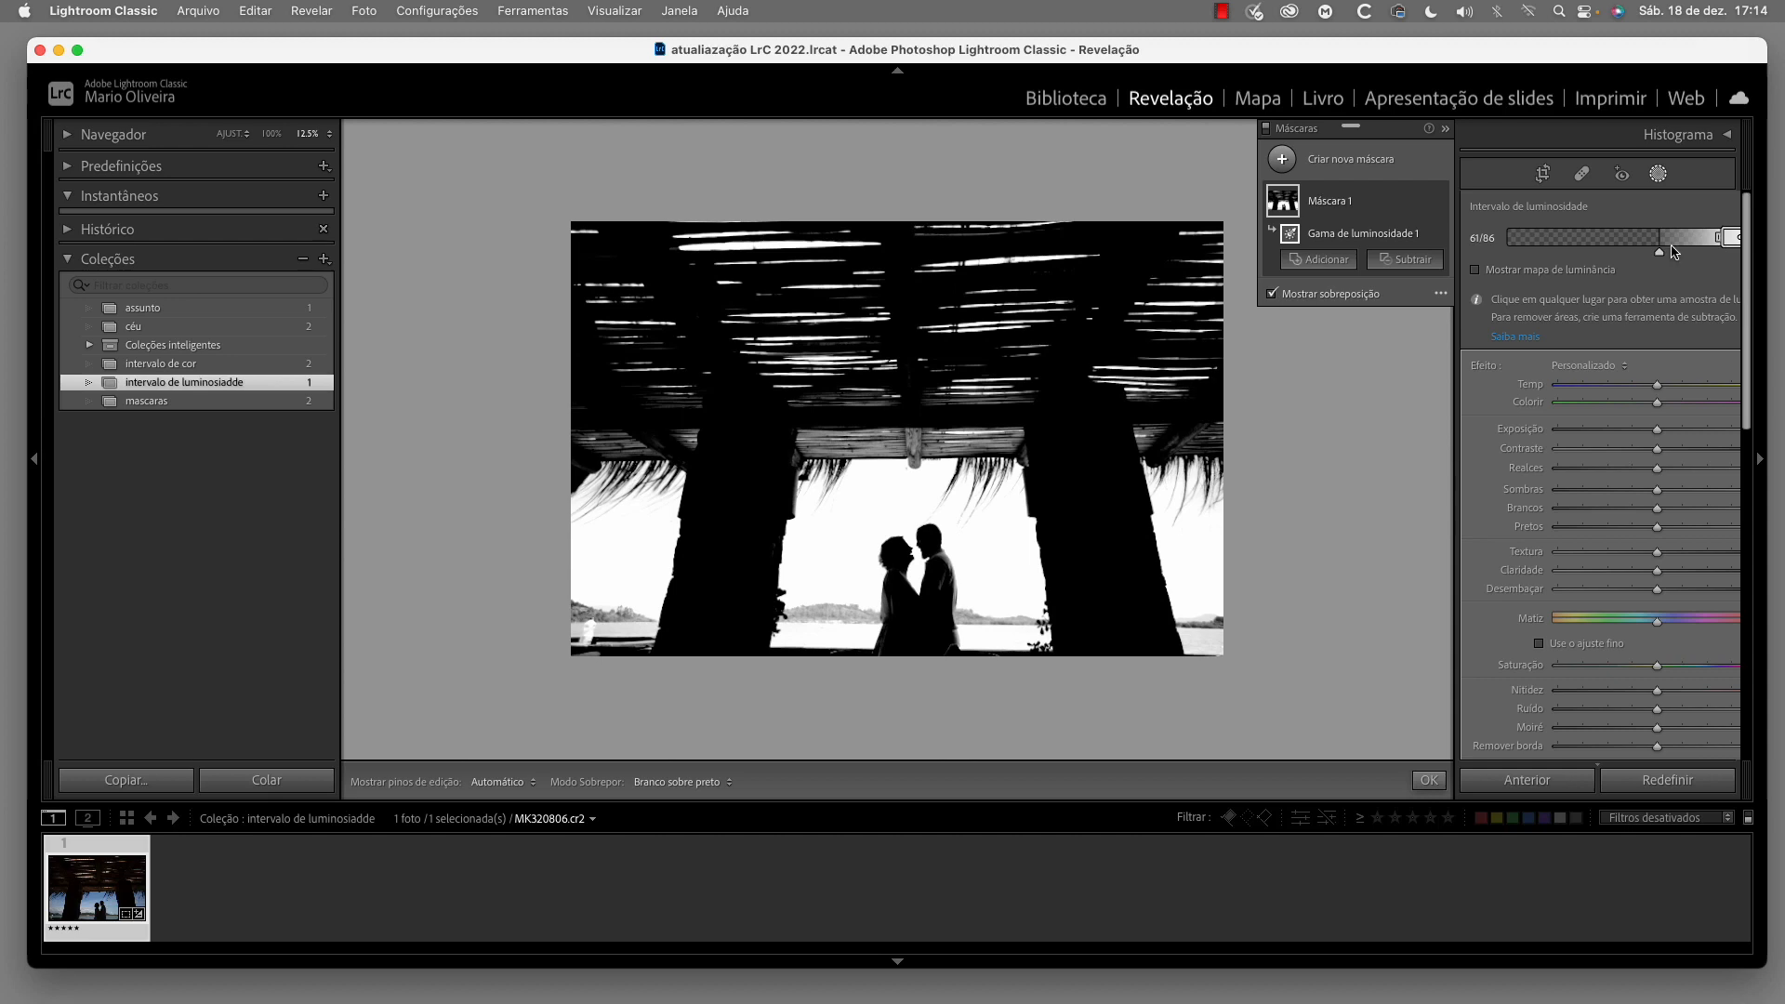
pyautogui.moveTo(1661, 259); pyautogui.dragTo(1708, 258)
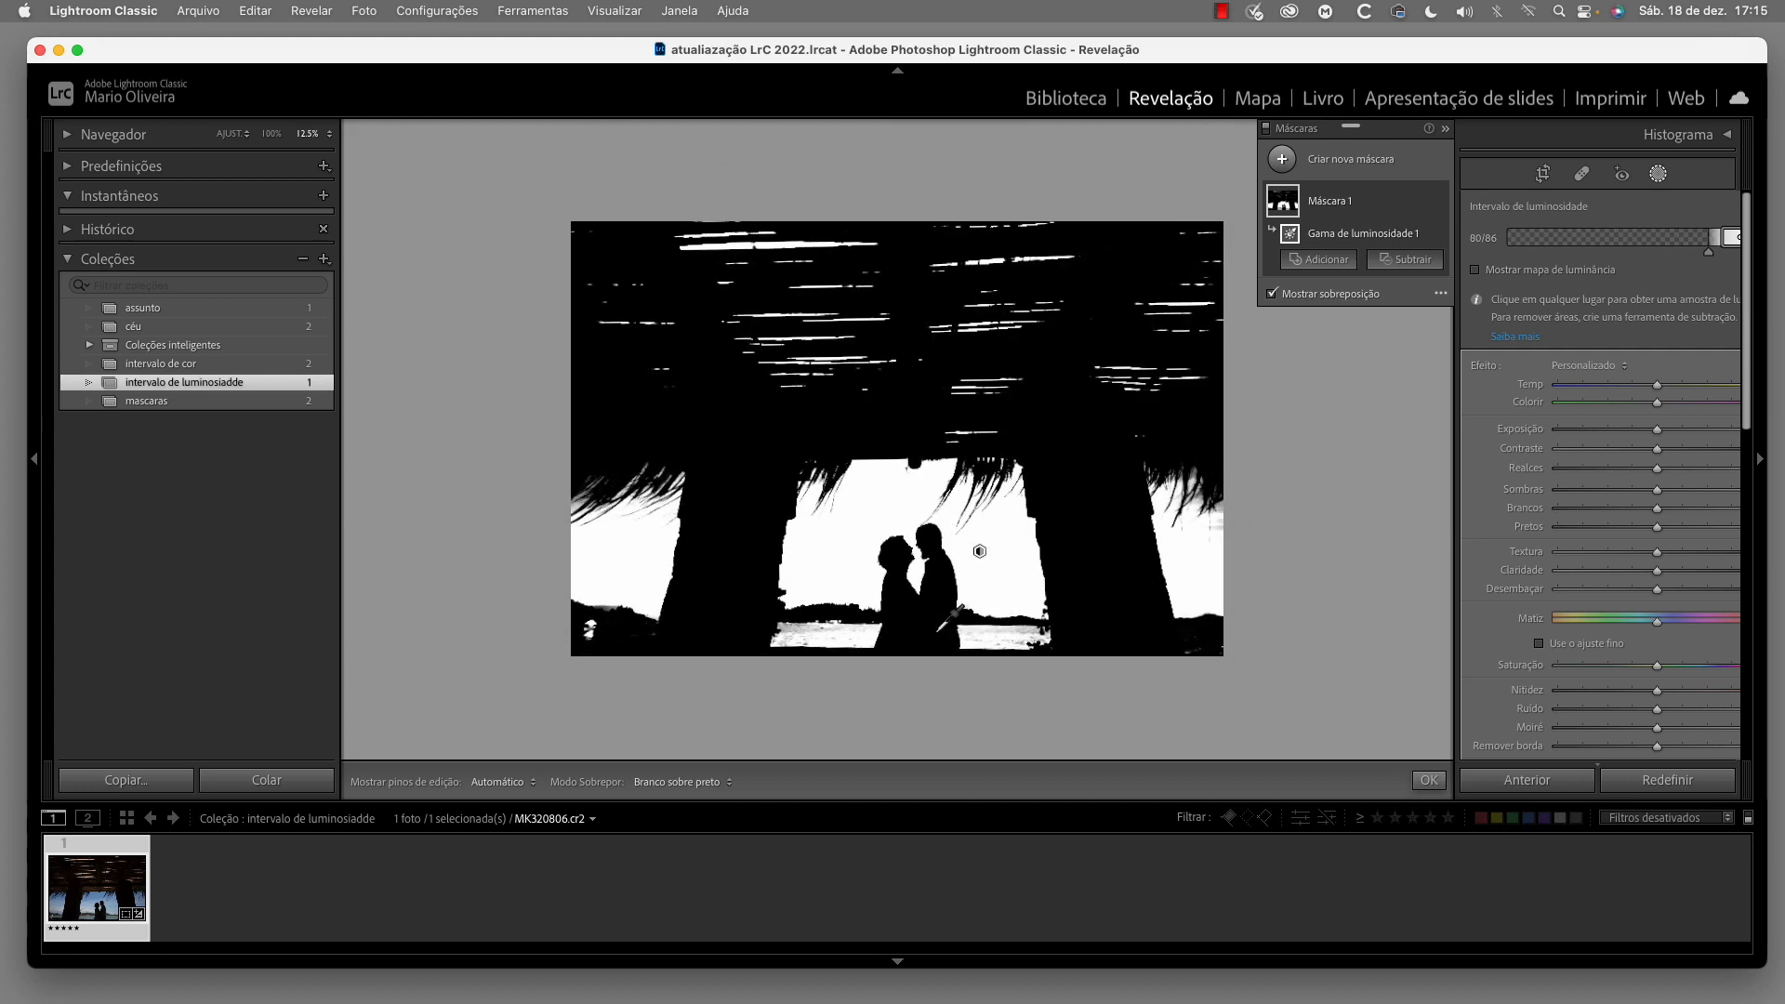
pyautogui.moveTo(1708, 257); pyautogui.dragTo(1715, 257)
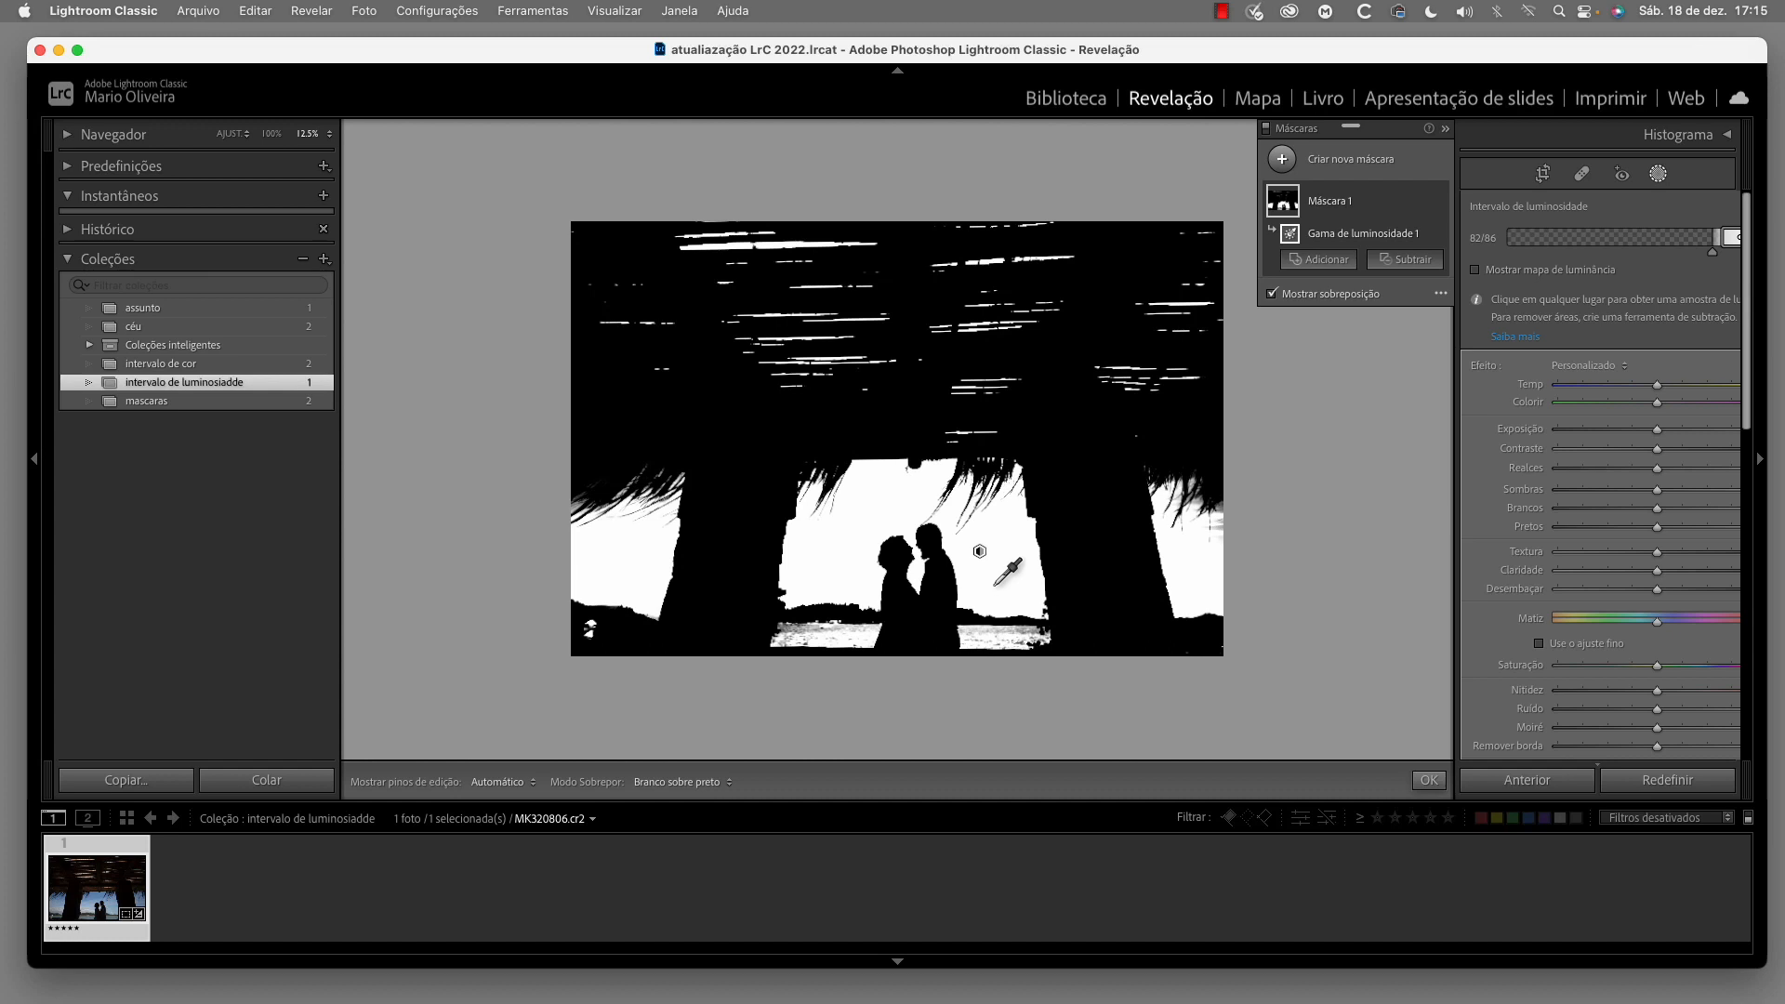
# Hide the overlay, cool the masked bright areas with a lower Temp, and raise Exposição slightly
pyautogui.click(1271, 294)
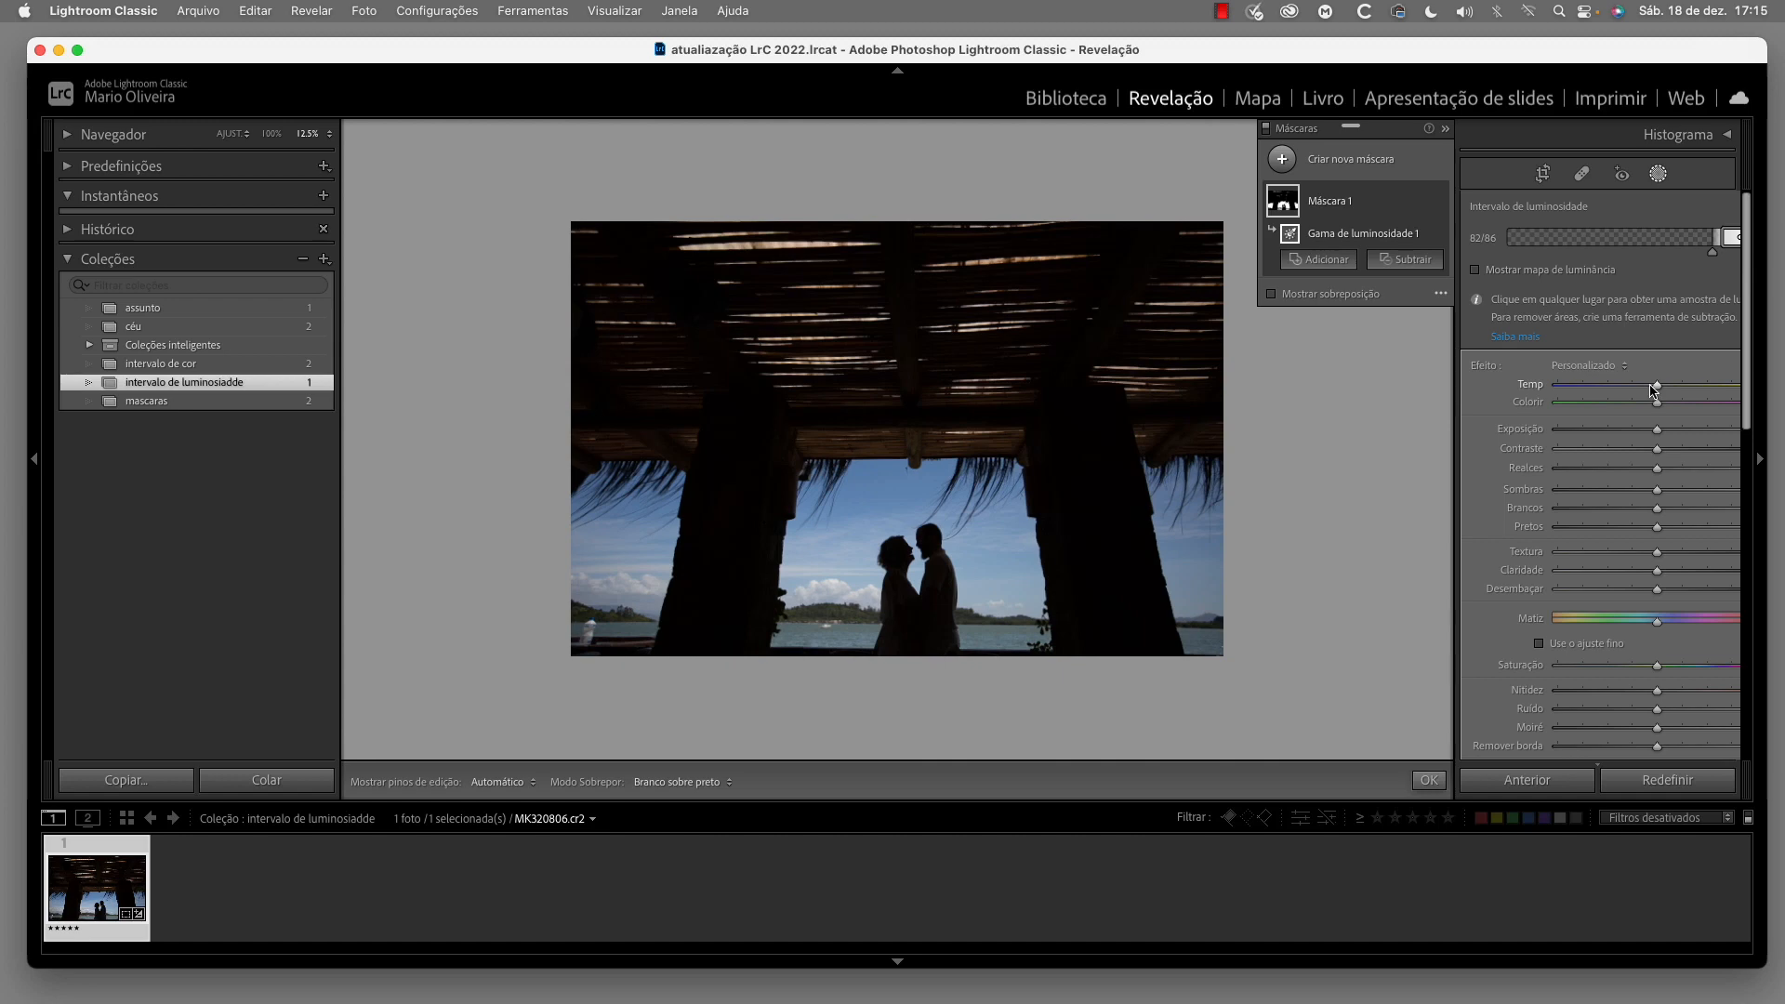
pyautogui.moveTo(1669, 390); pyautogui.dragTo(1631, 390)
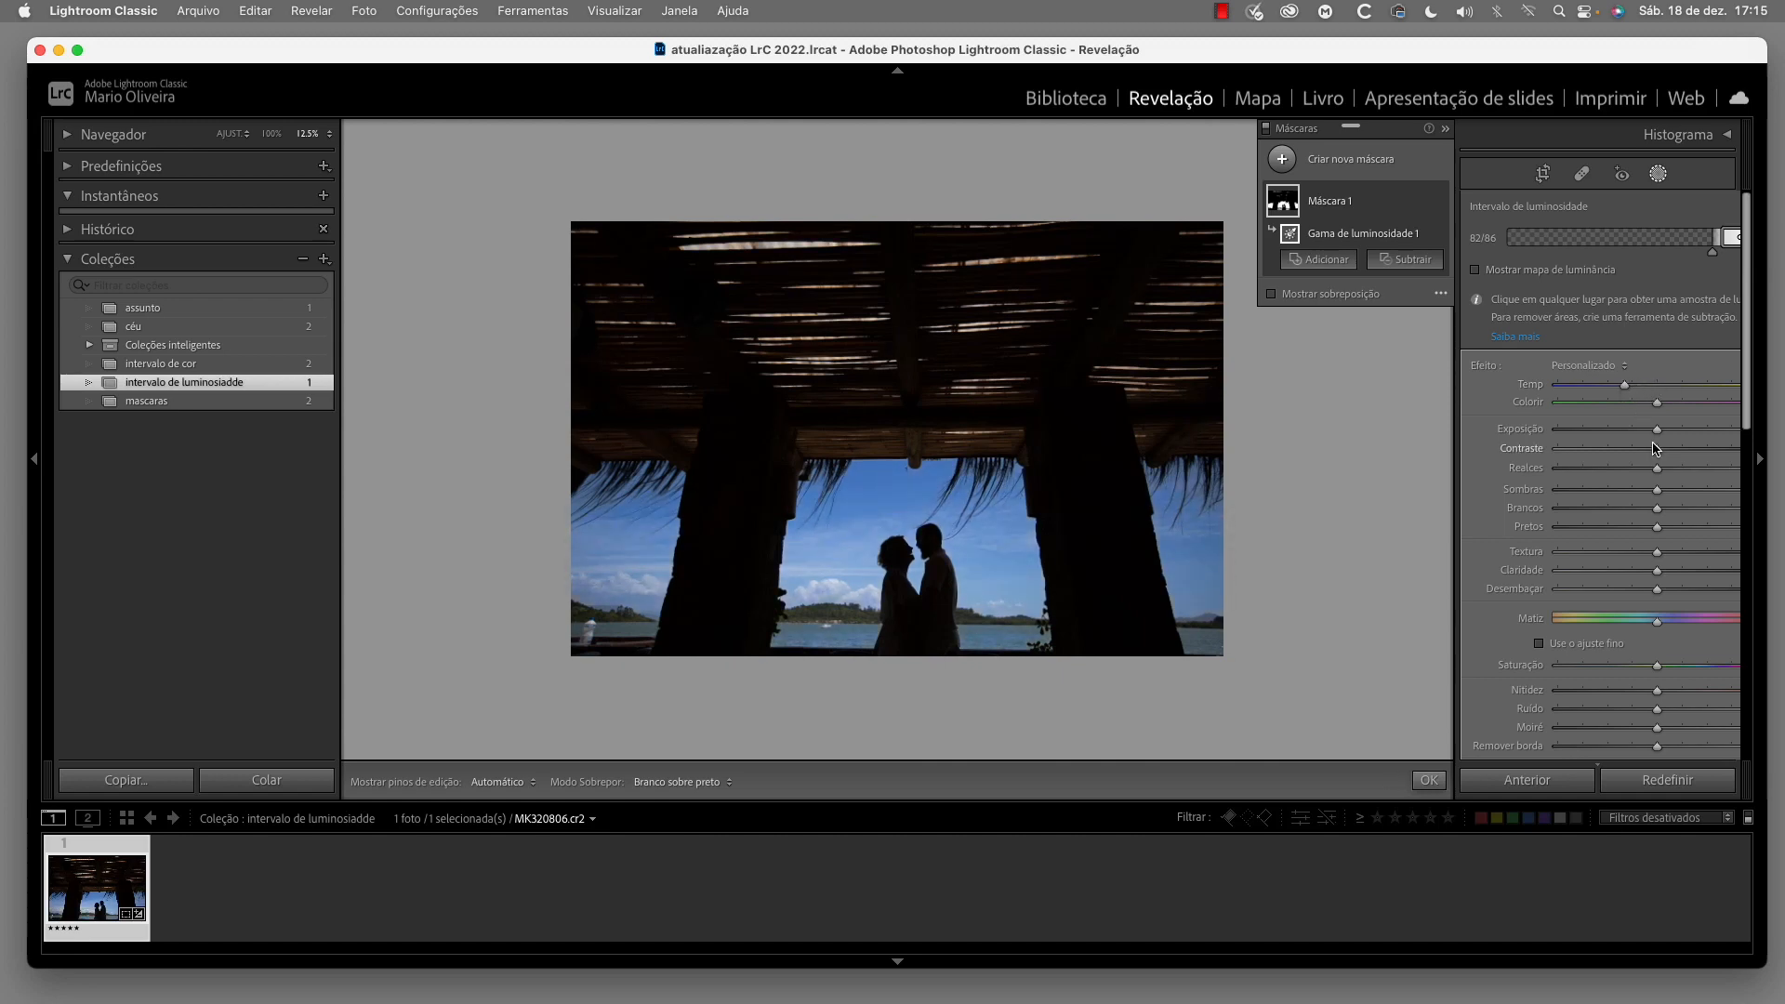
pyautogui.moveTo(1657, 432); pyautogui.dragTo(1665, 432)
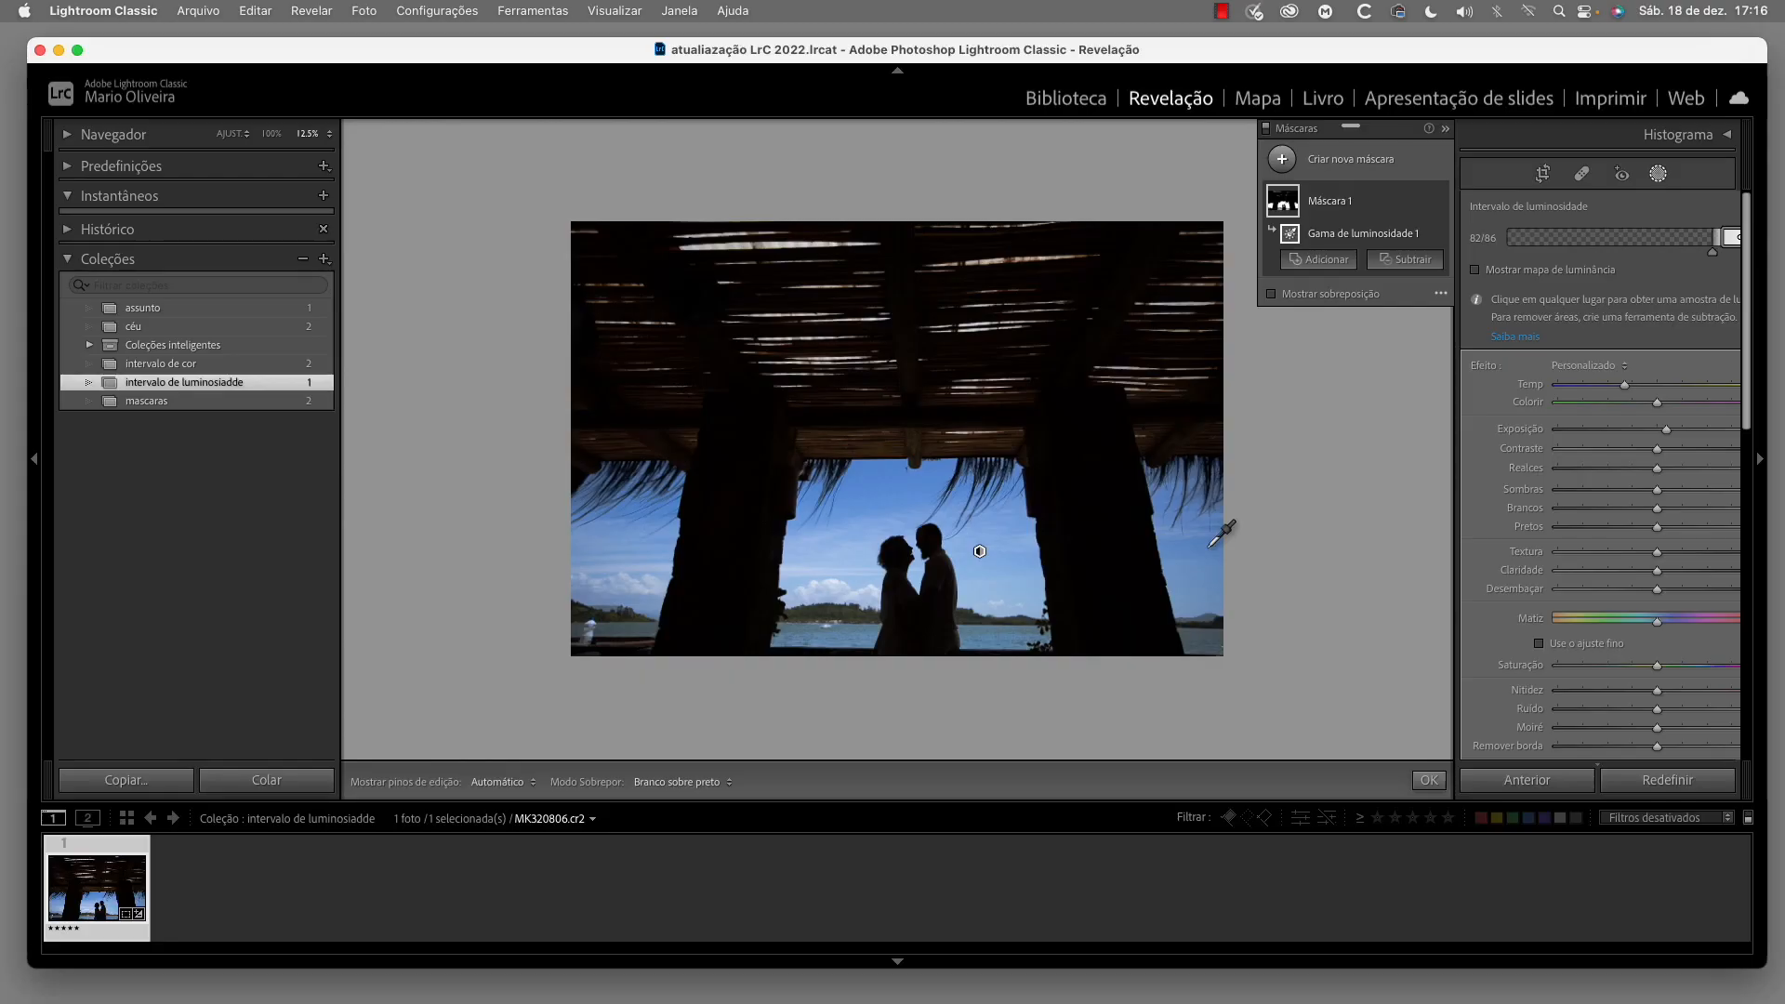
# Open the church tower photo from the intervalo de cor collection and create an Intervalo de cores mask sampled from the blue sky
pyautogui.click(270, 365)
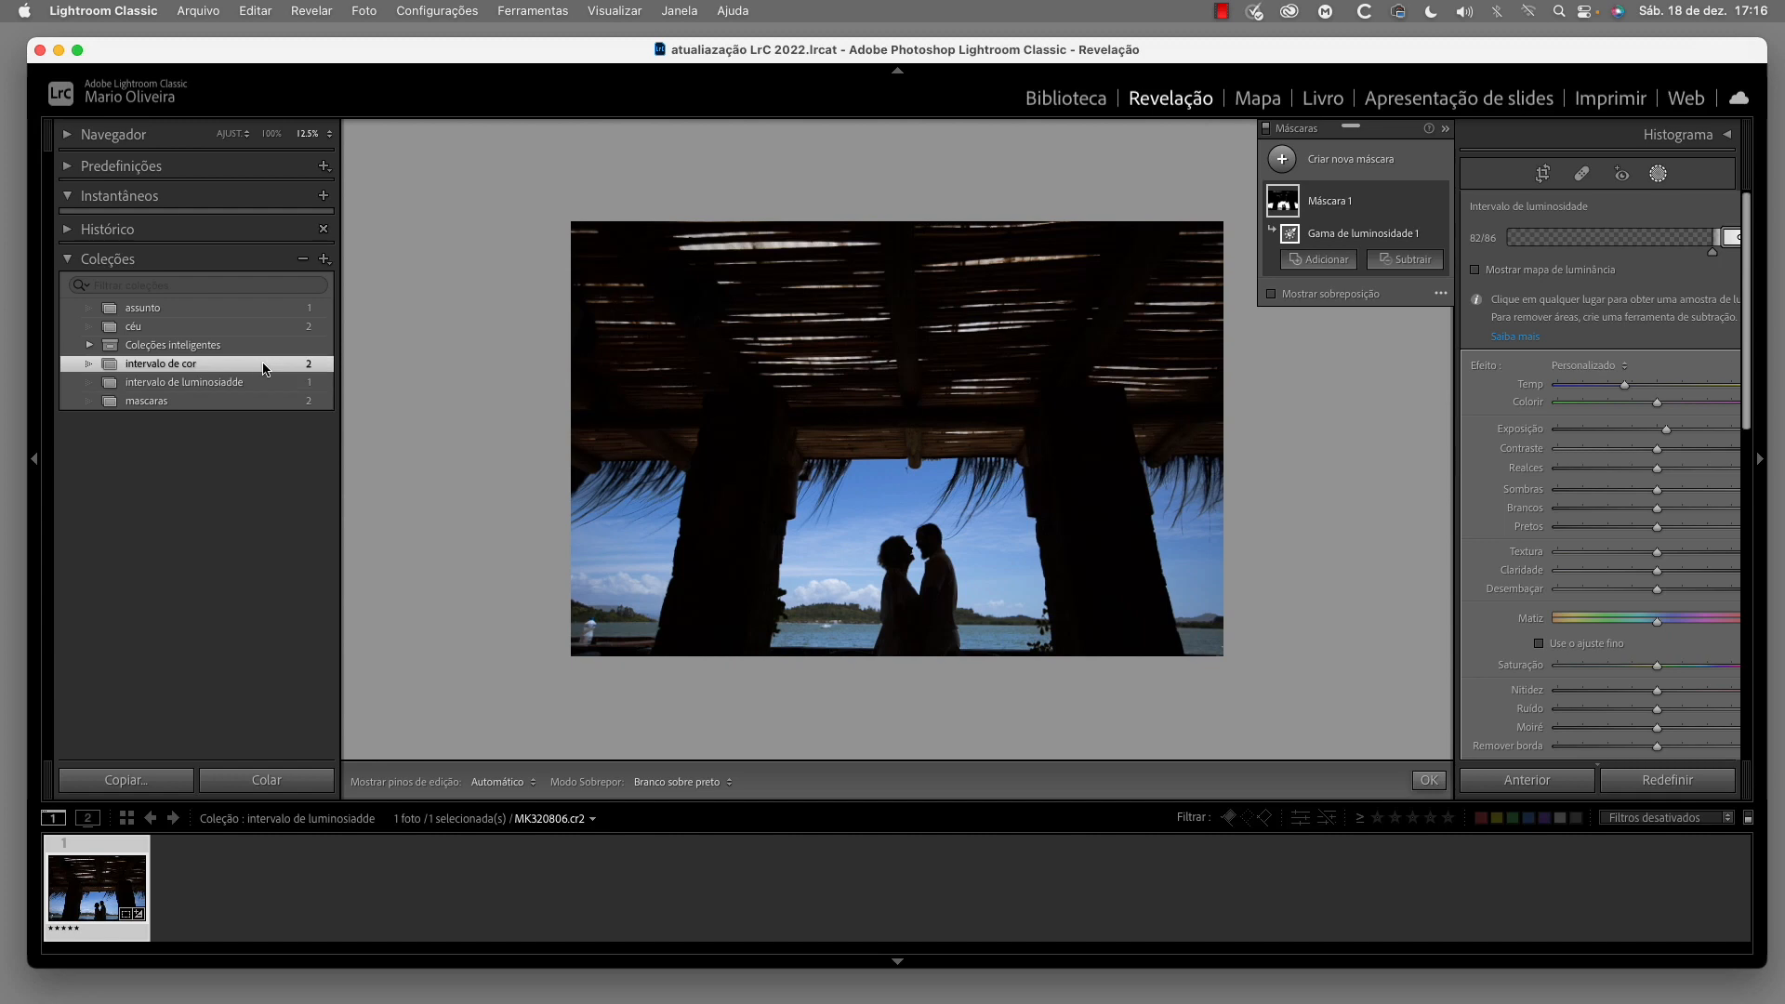
pyautogui.click(183, 898)
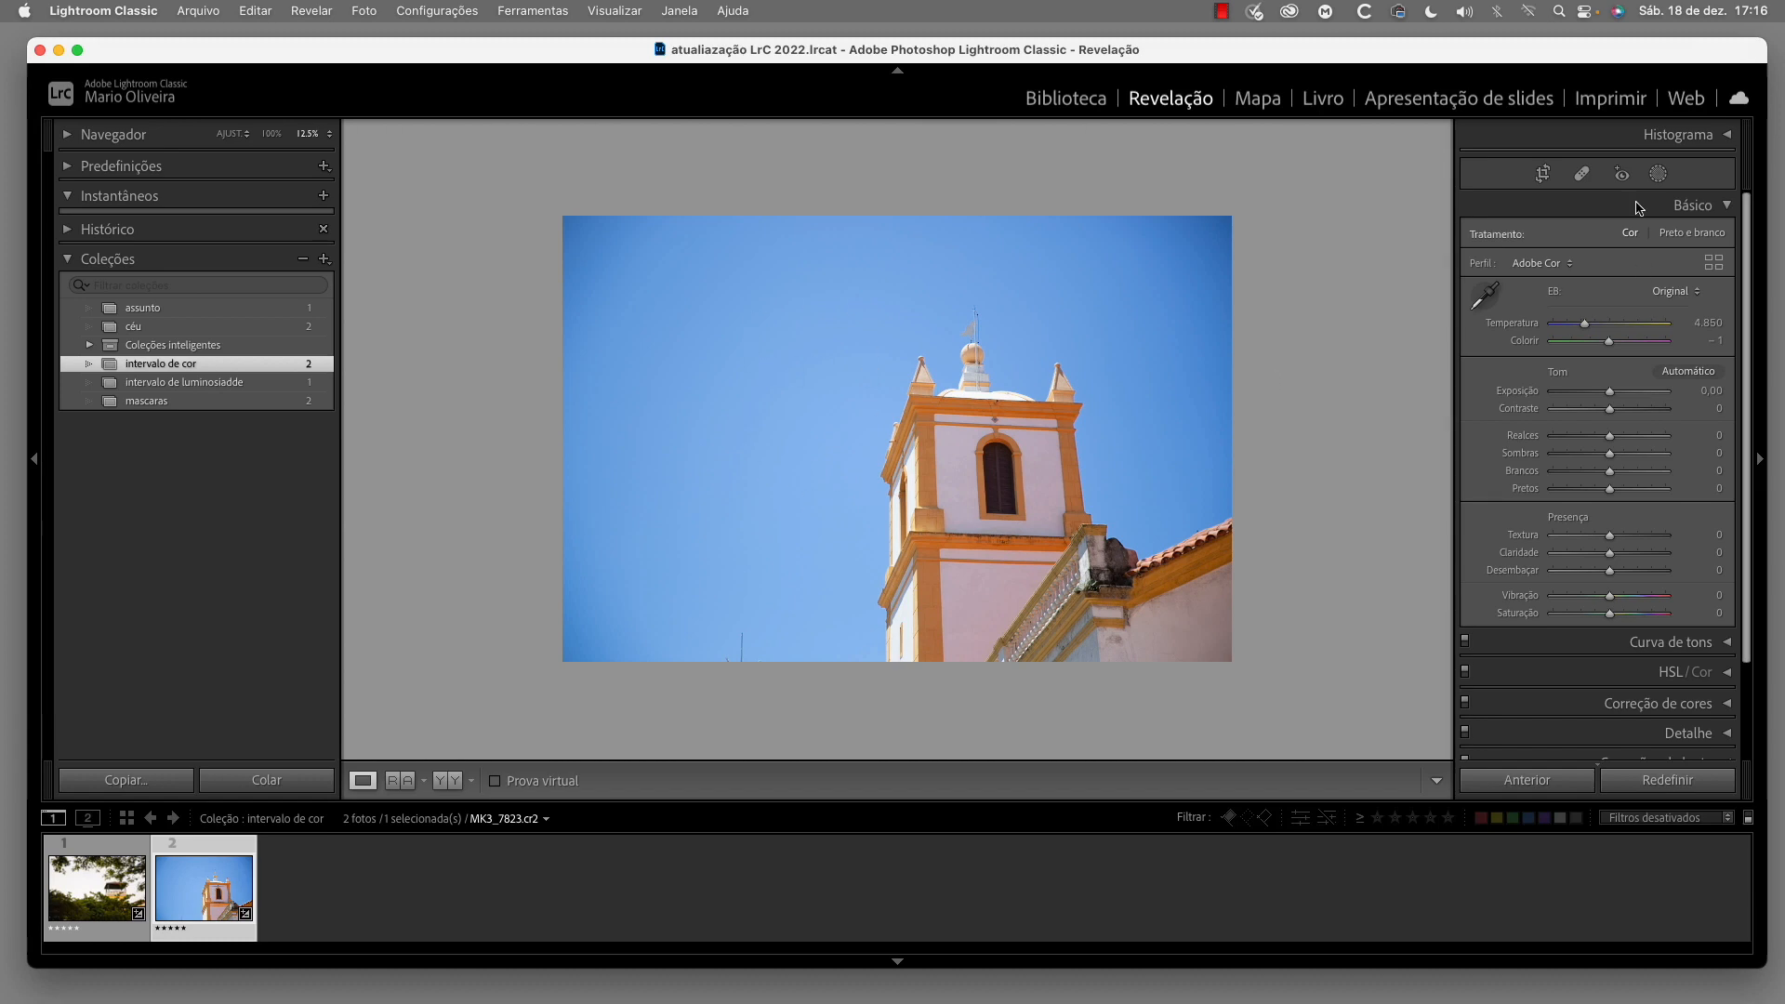
pyautogui.click(1659, 176)
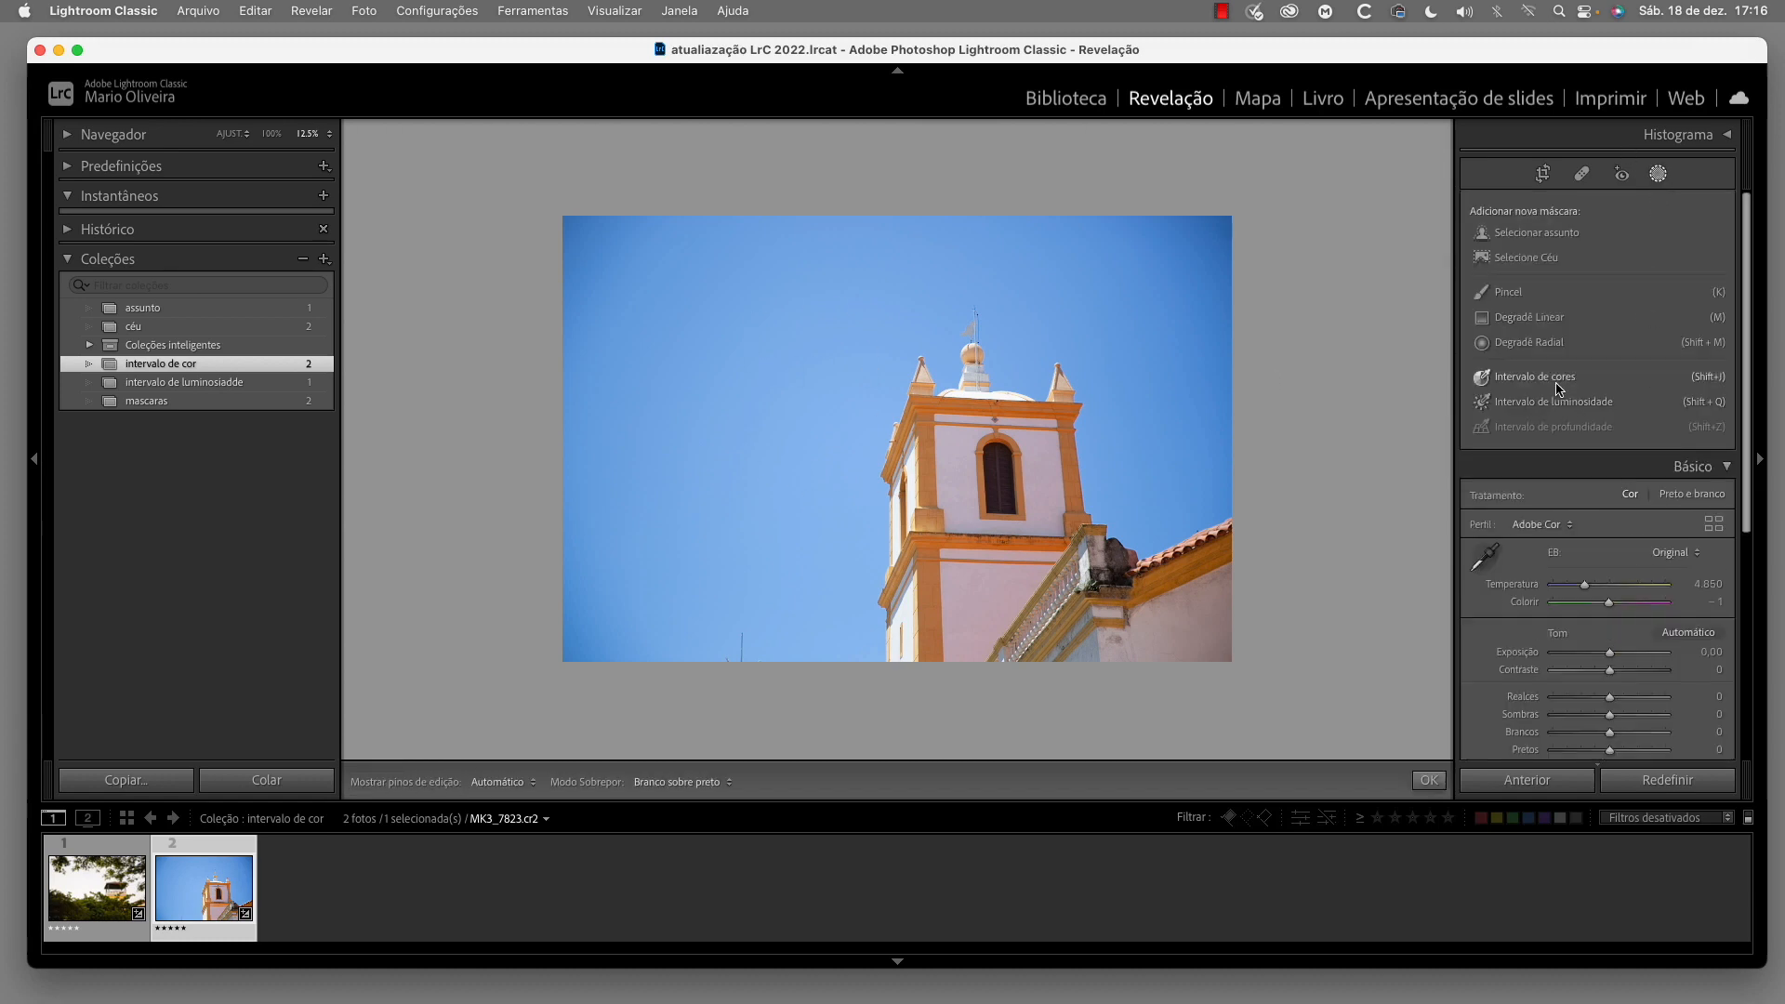
pyautogui.click(1559, 390)
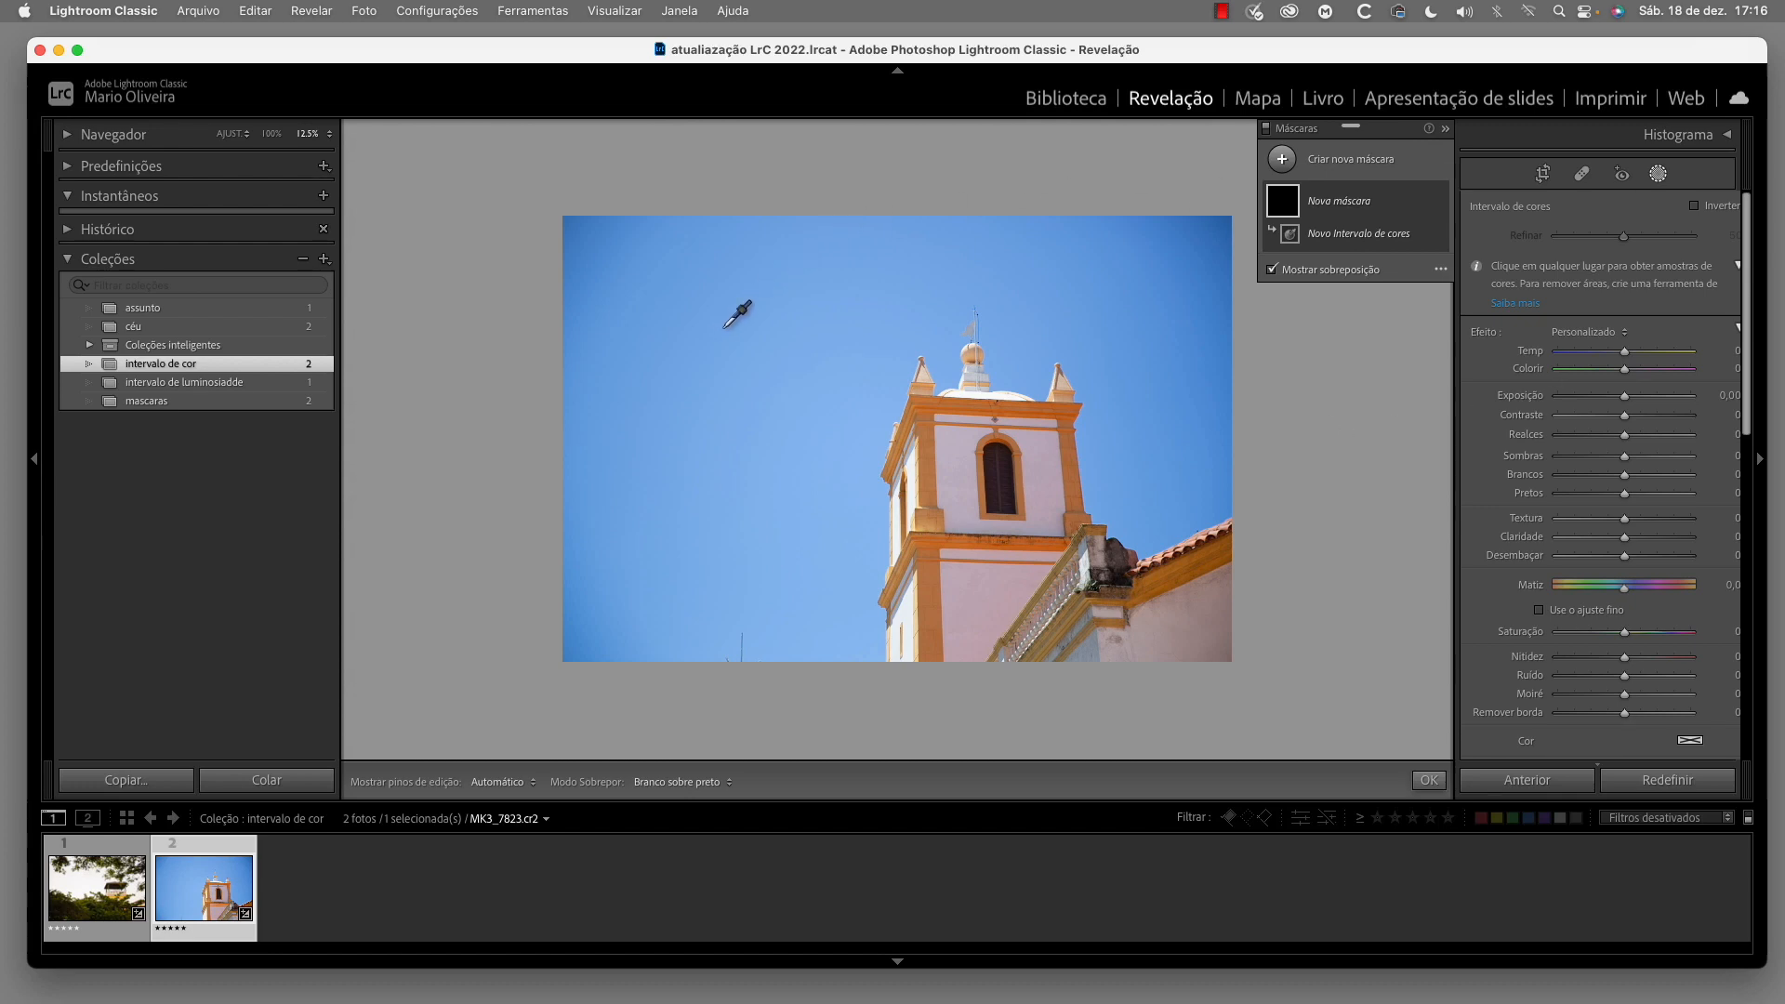
pyautogui.click(723, 329)
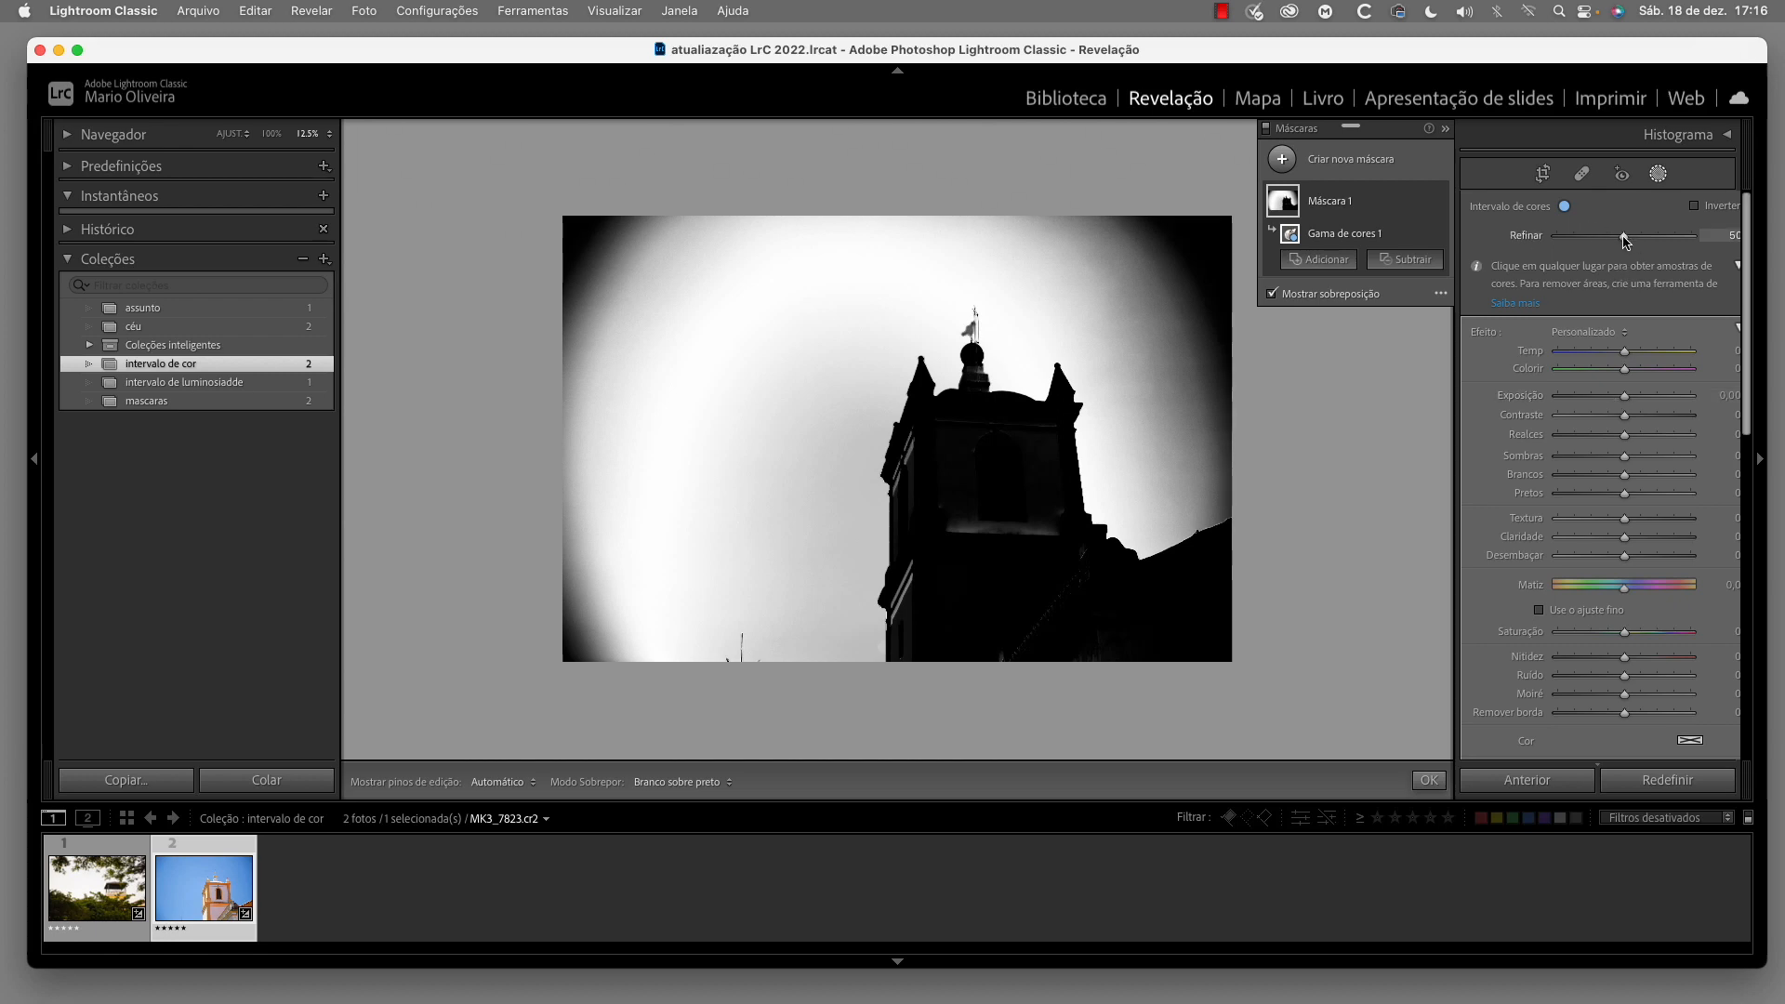
# Set the colour range's Refinar to 41 and add two more colour samples from the sky
pyautogui.moveTo(1625, 240)
pyautogui.mouseDown()
pyautogui.moveTo(1693, 244)
pyautogui.moveTo(1580, 240)
pyautogui.moveTo(1669, 244)
pyautogui.moveTo(1610, 242)
pyautogui.mouseUp()
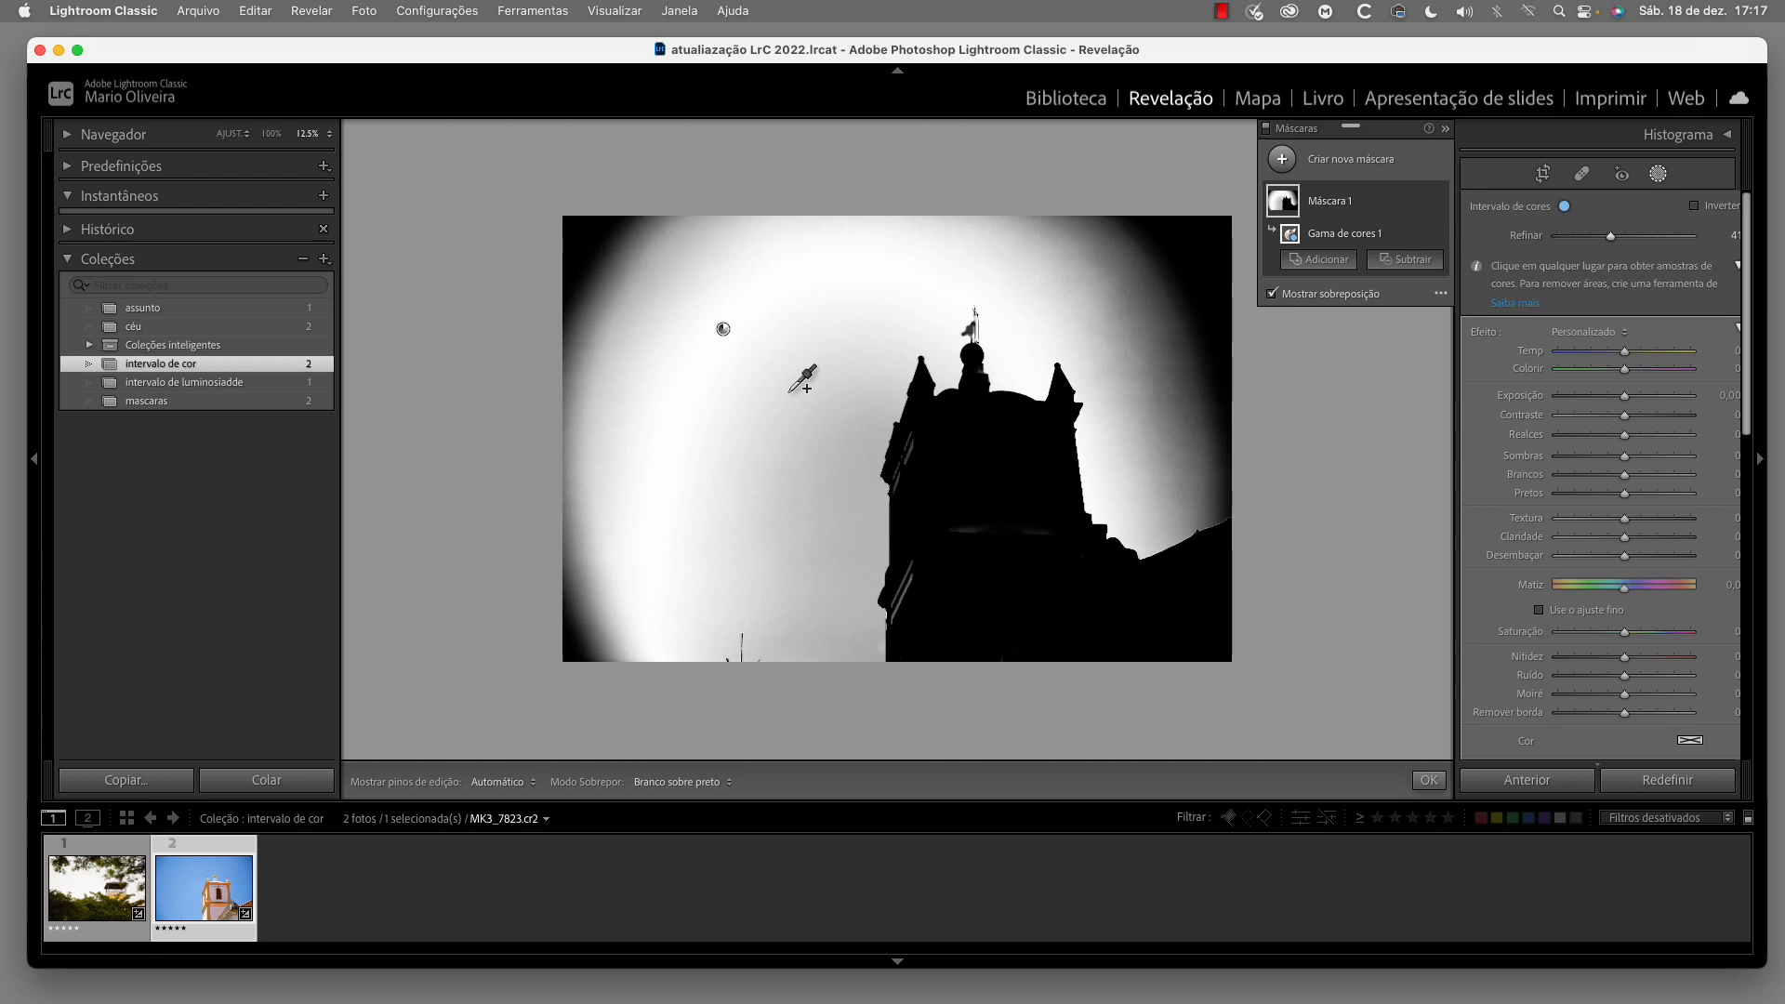
pyautogui.keyDown('shift'); pyautogui.click(839, 402); pyautogui.keyUp('shift')
pyautogui.keyDown('shift'); pyautogui.click(597, 246); pyautogui.keyUp('shift')
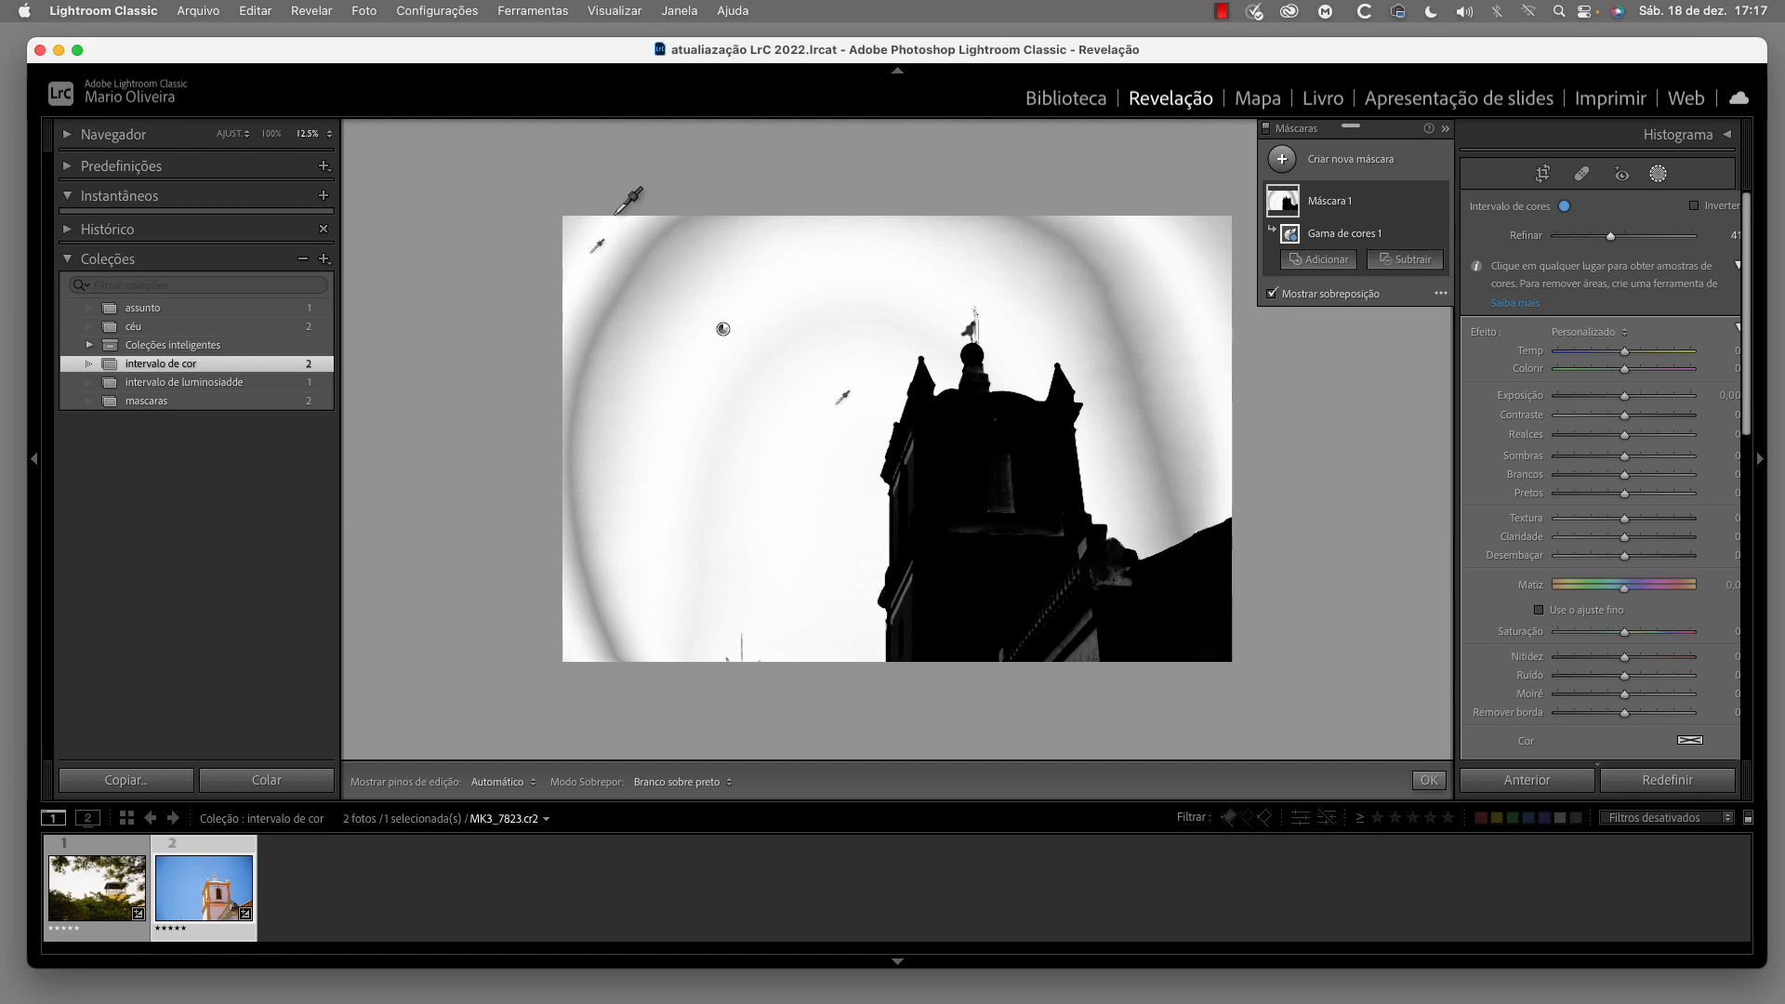
# Sample a large rectangular area of the sky for the colour range and set Refinar to 45
pyautogui.moveTo(610, 224); pyautogui.dragTo(802, 433)
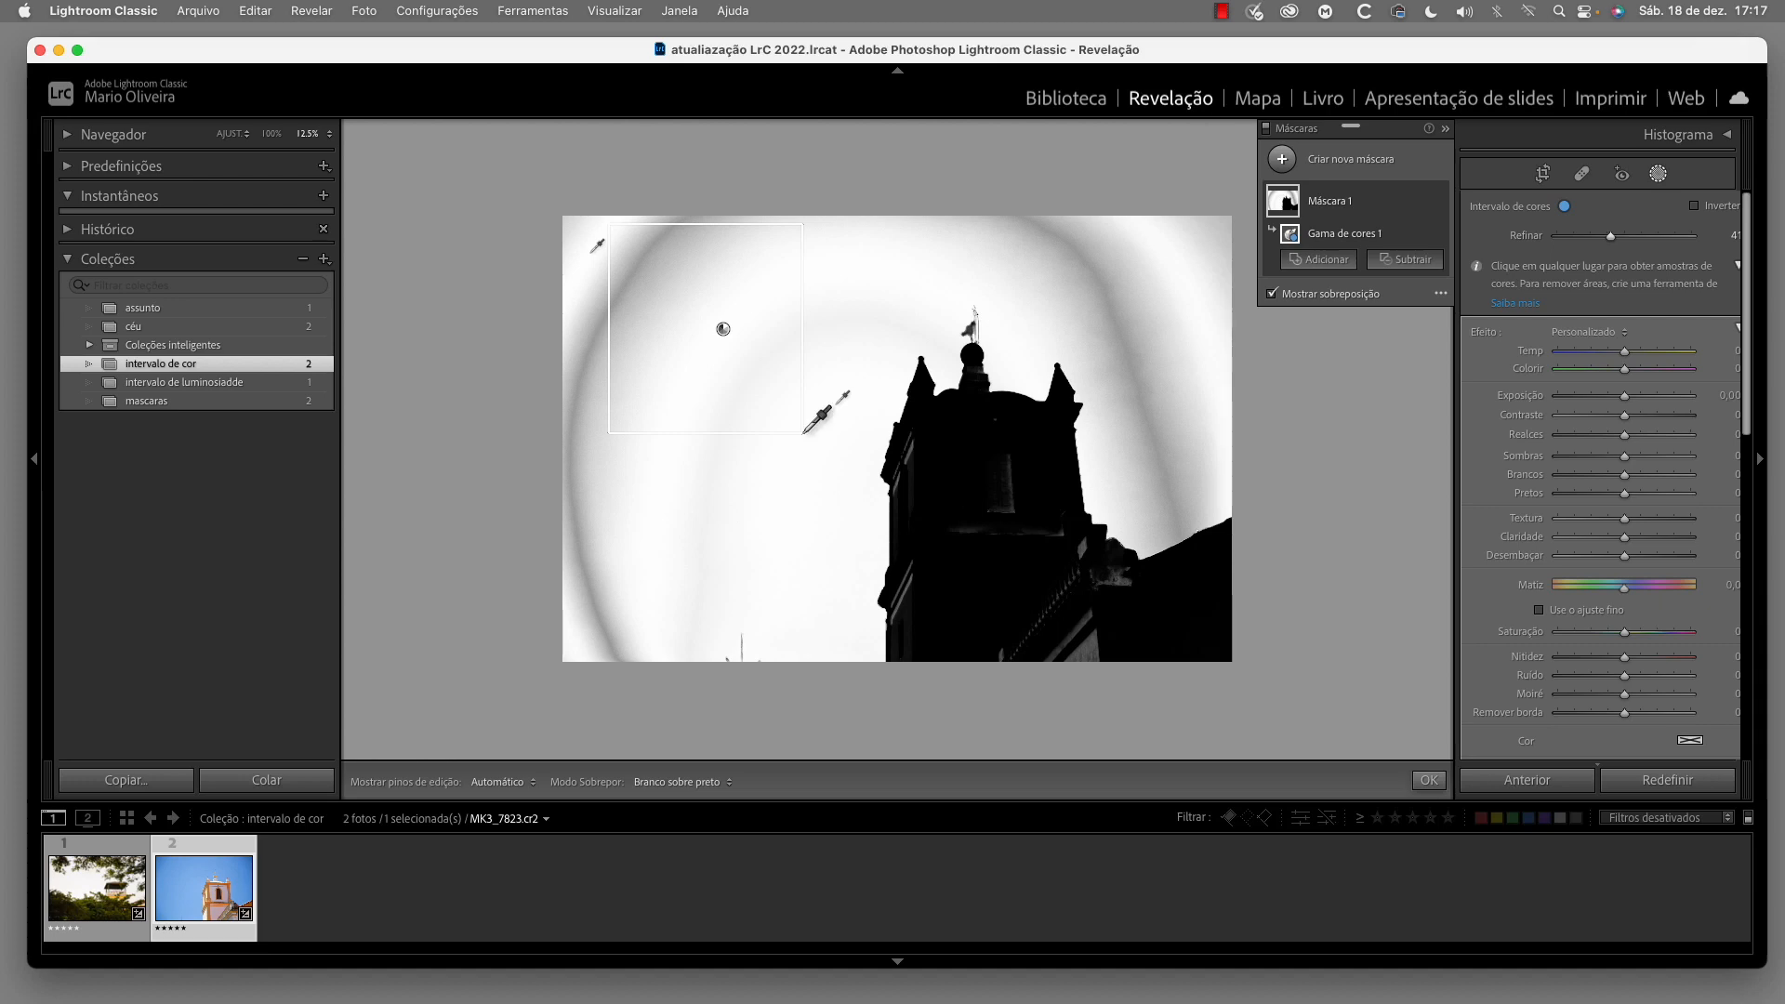
pyautogui.moveTo(805, 431); pyautogui.dragTo(807, 427)
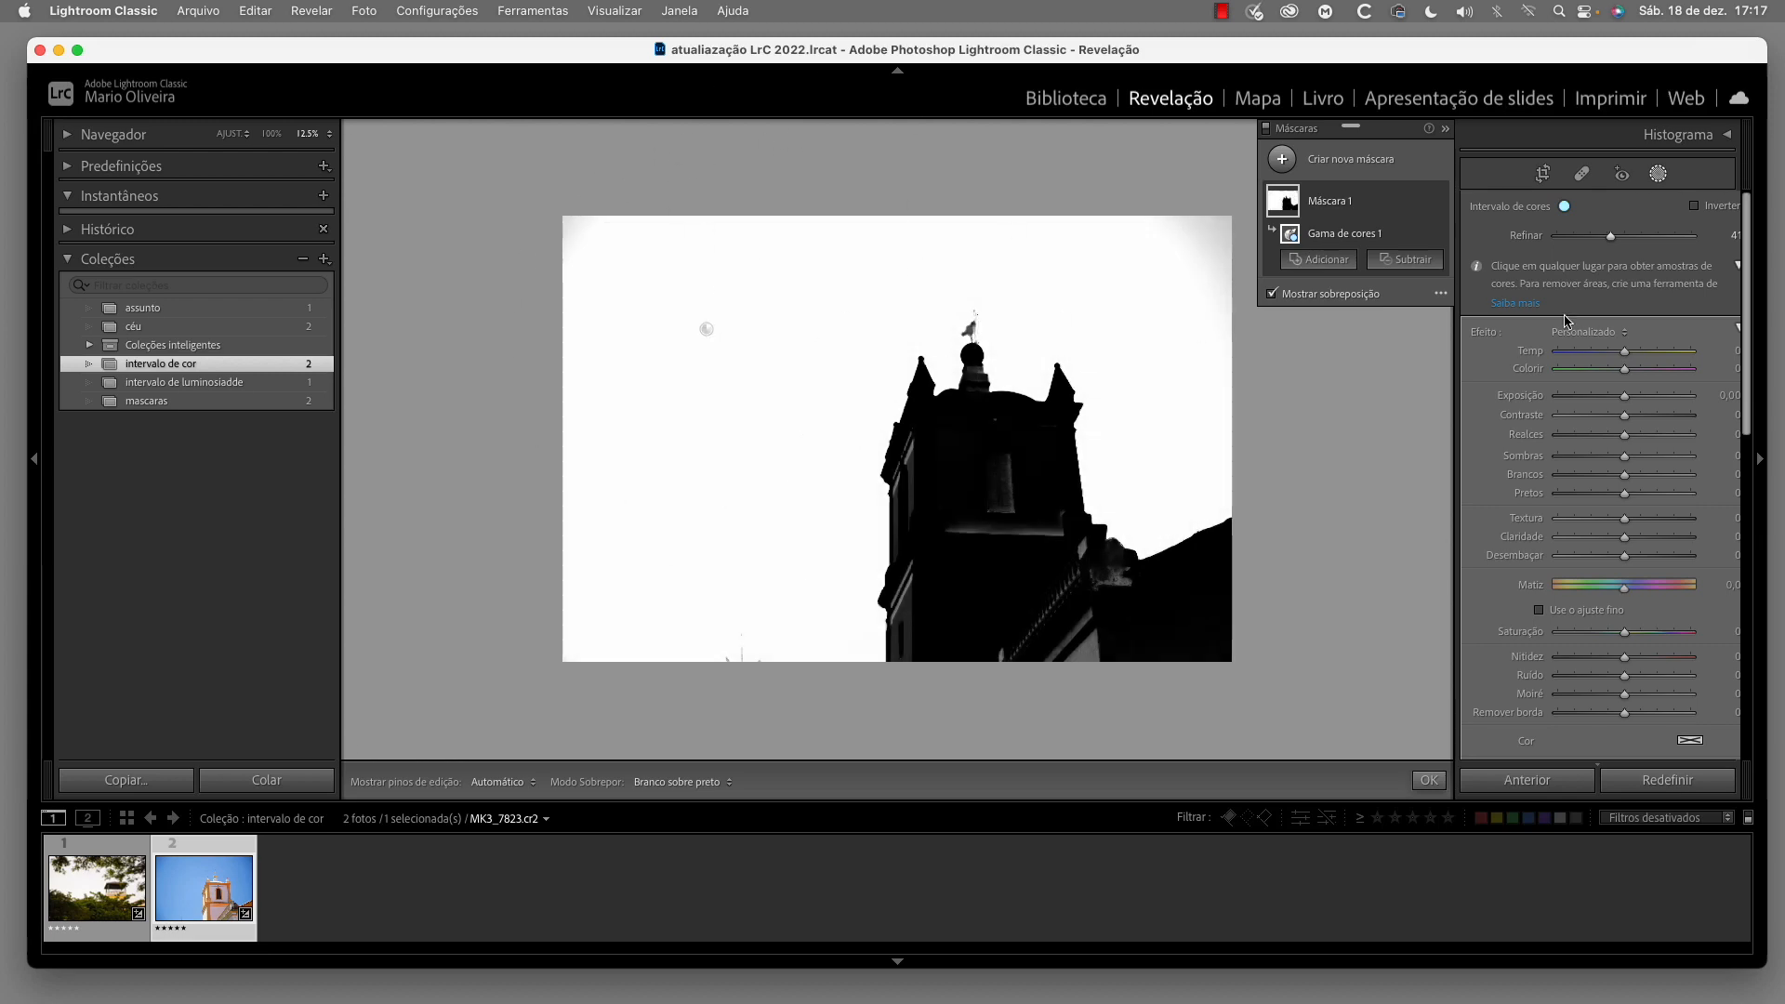
pyautogui.moveTo(1612, 240); pyautogui.dragTo(1619, 240)
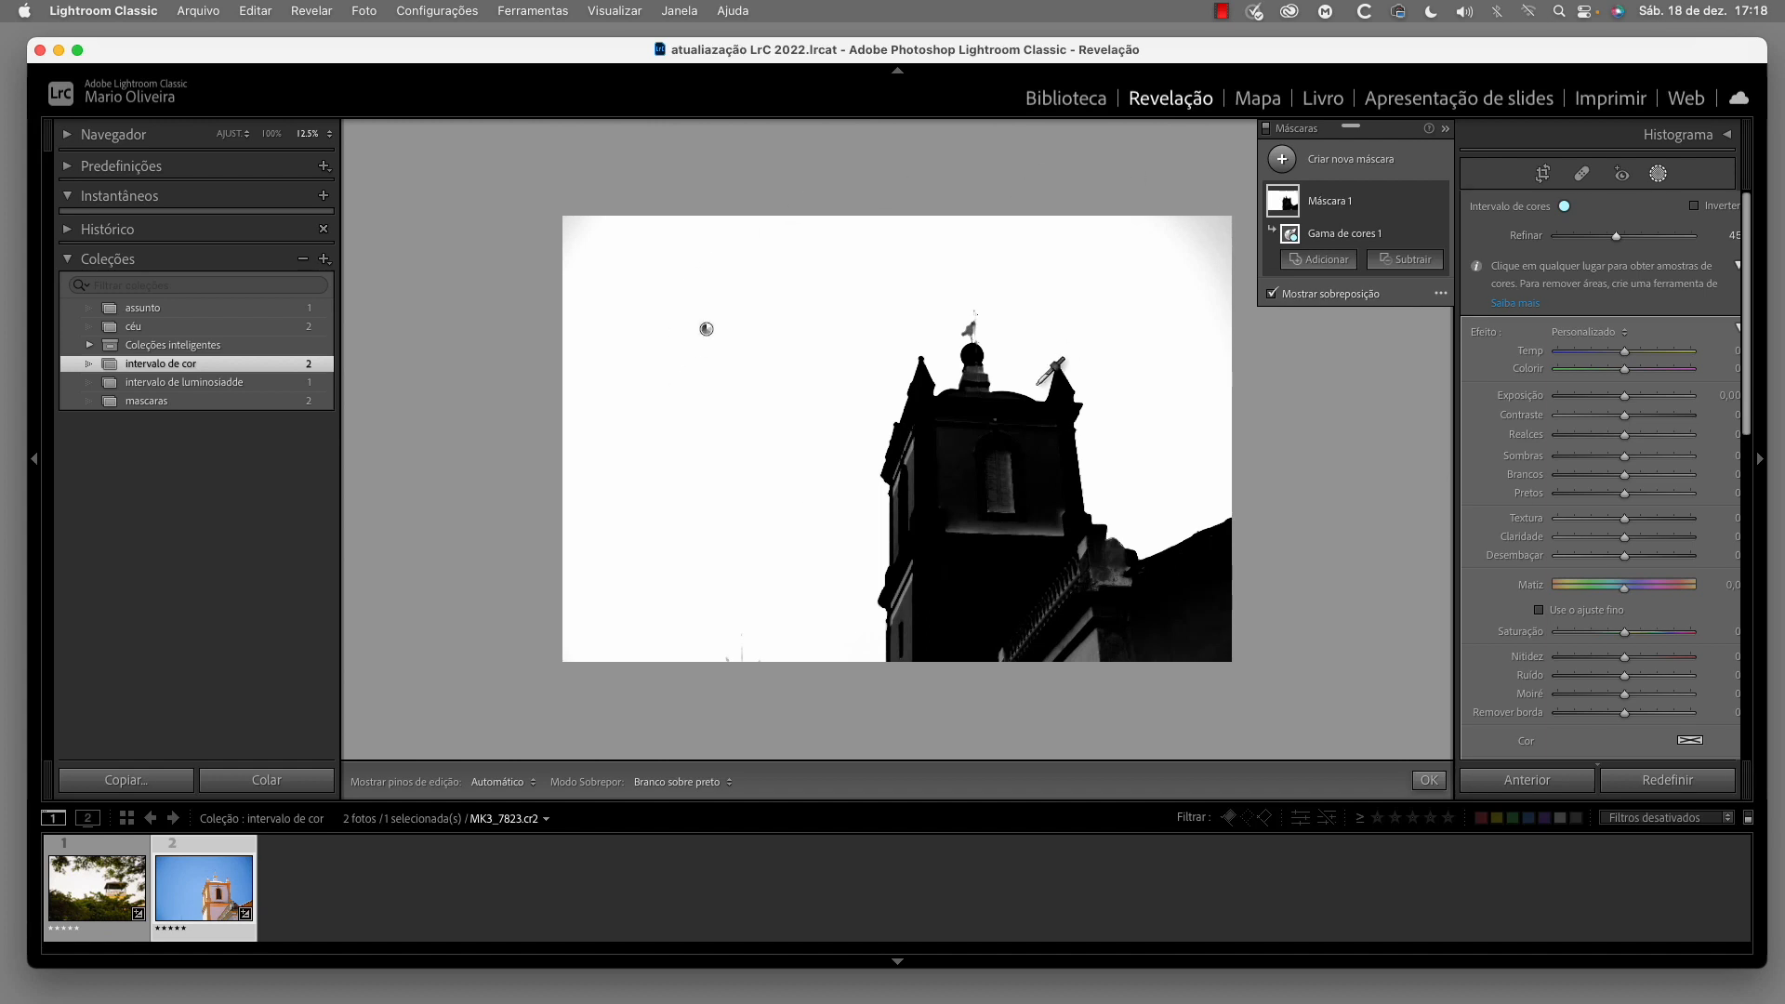
# Hide the overlay and darken the masked sky with Exposição at −1,49
pyautogui.click(1272, 294)
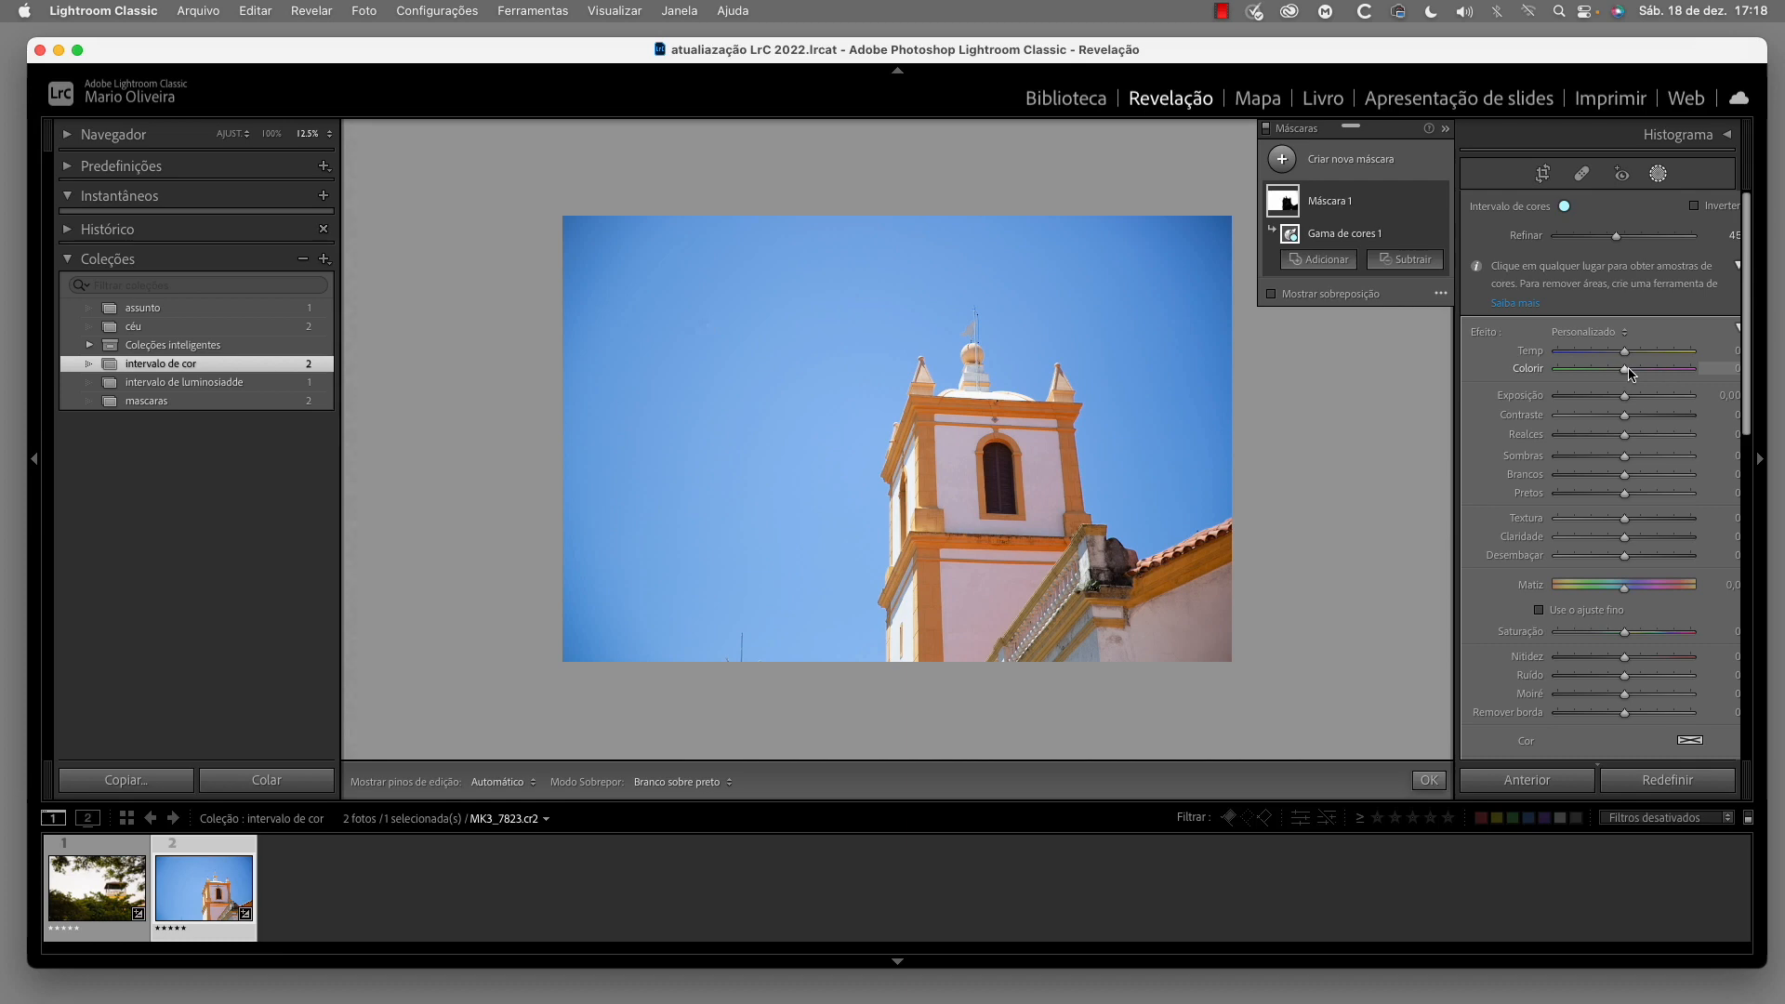
pyautogui.moveTo(1624, 396); pyautogui.dragTo(1602, 398)
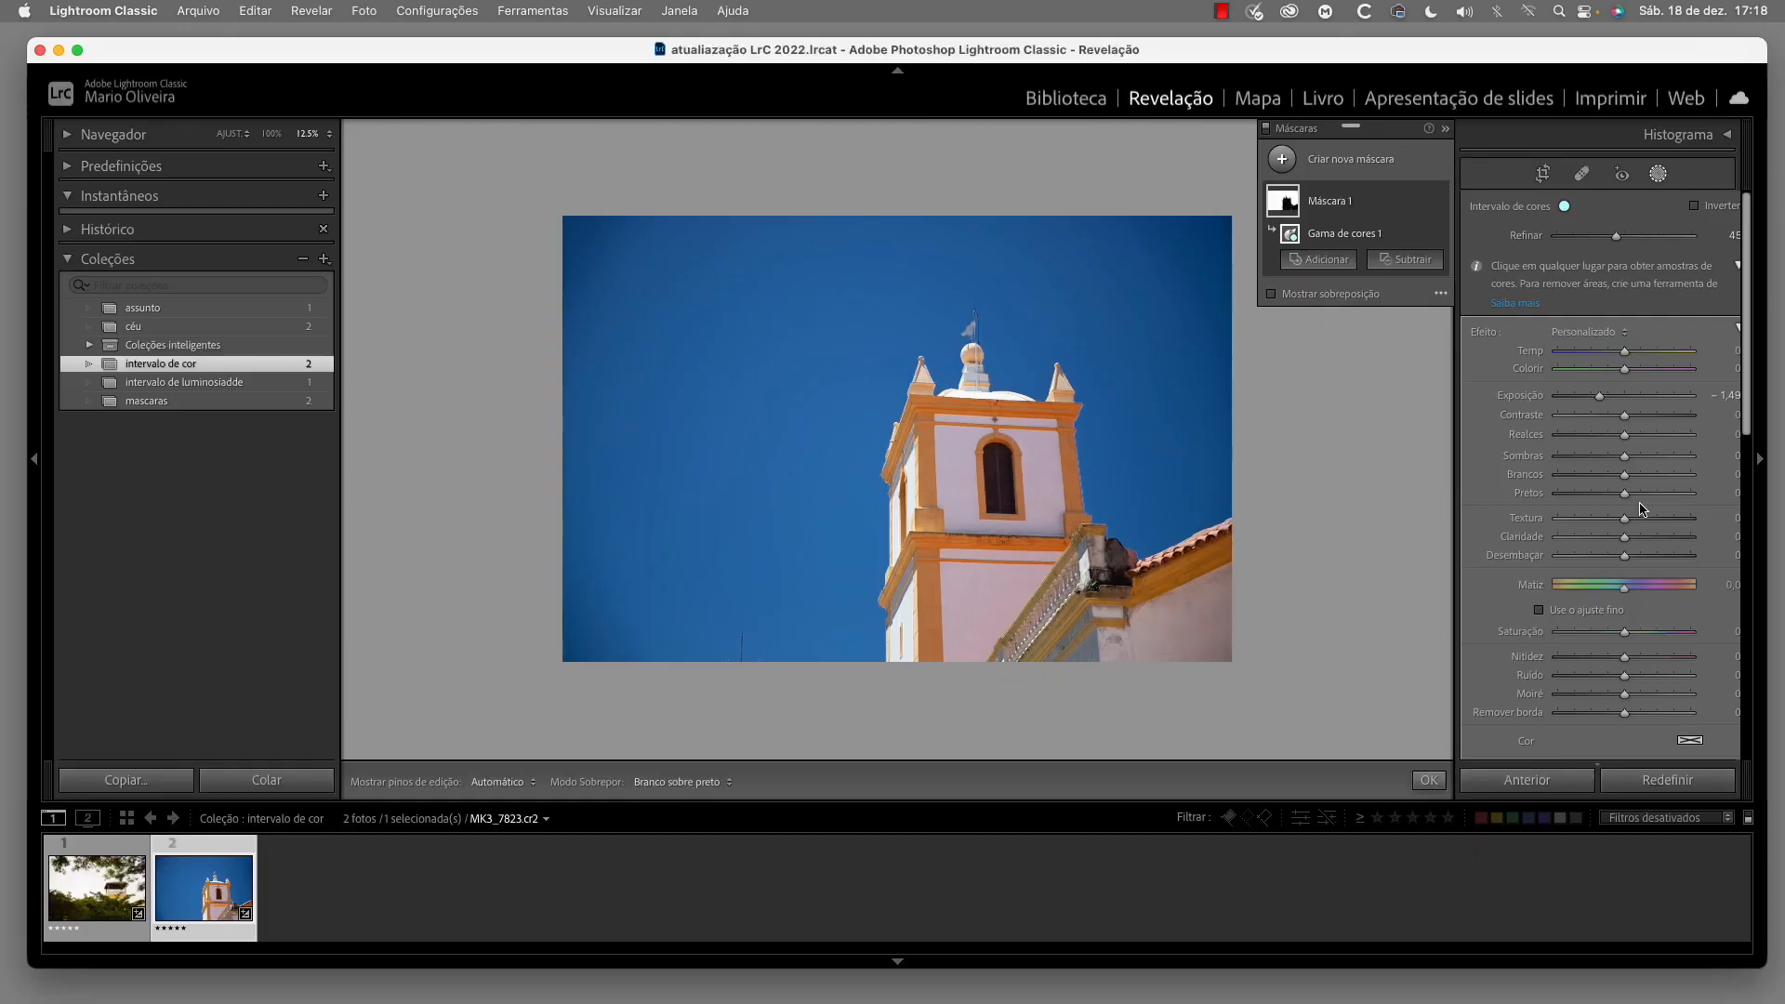
# On the photo with the tower behind trees, create an Intervalo de cores mask sampled from the yellow wall, with Refinar at 33
pyautogui.click(88, 907)
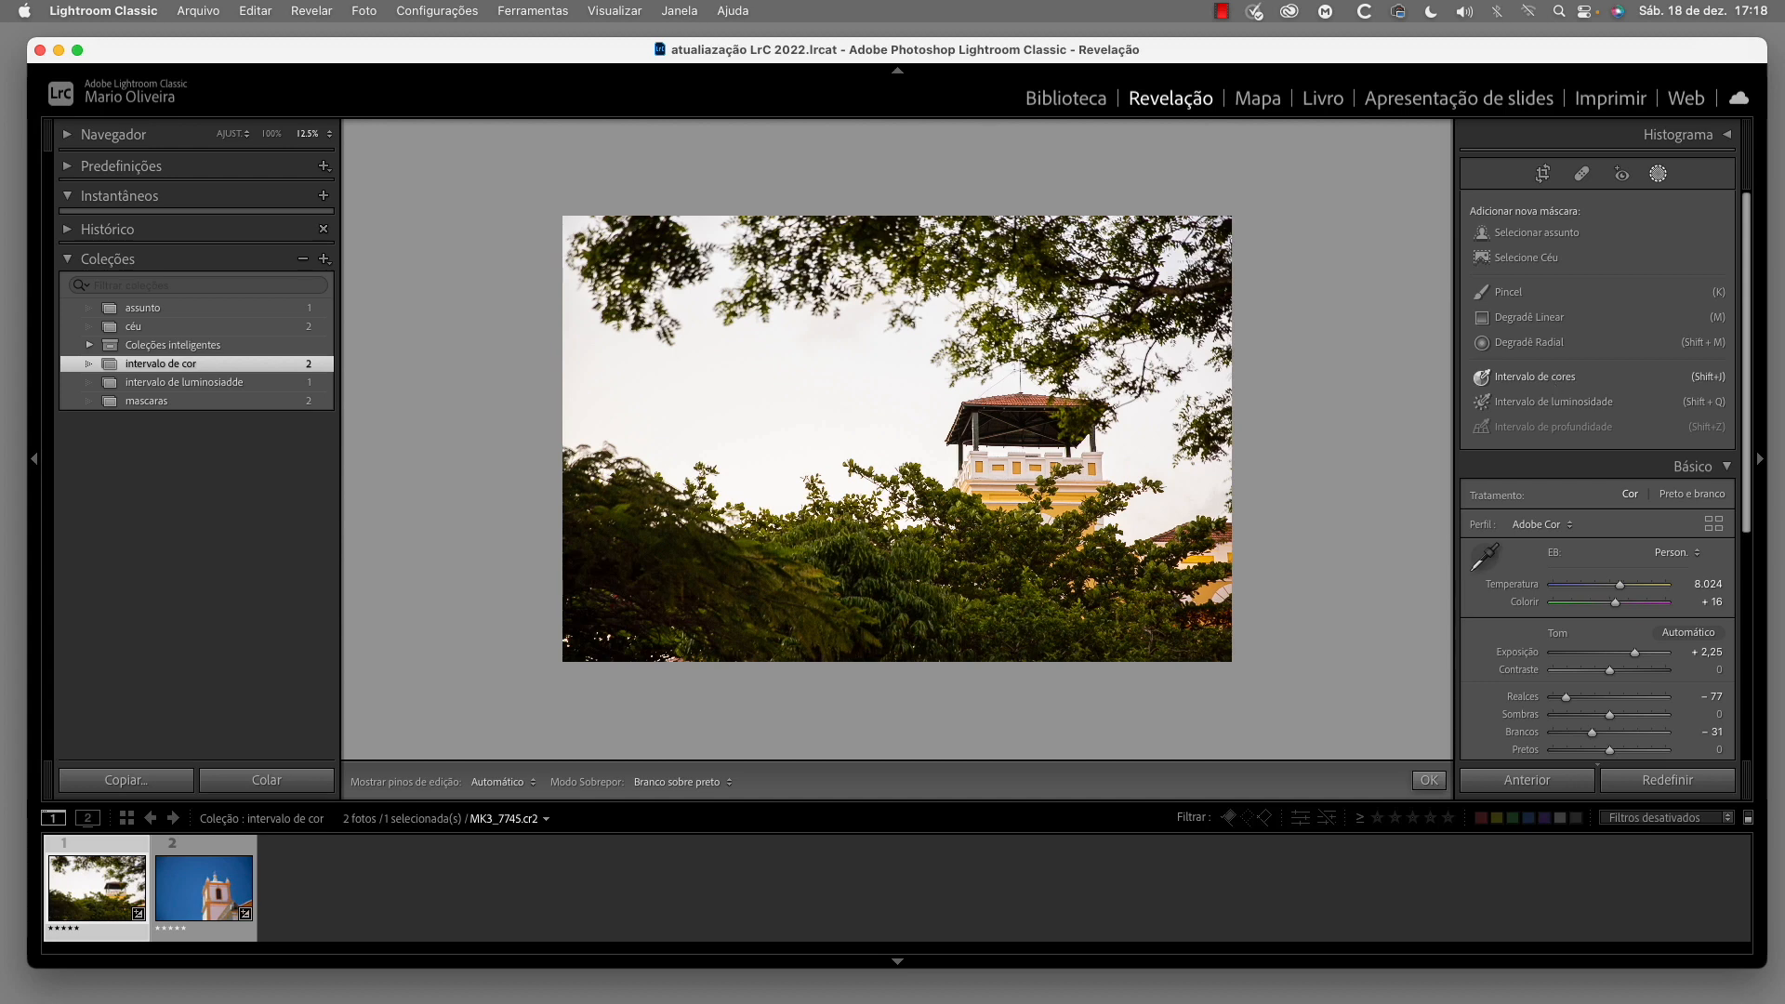
pyautogui.click(1533, 376)
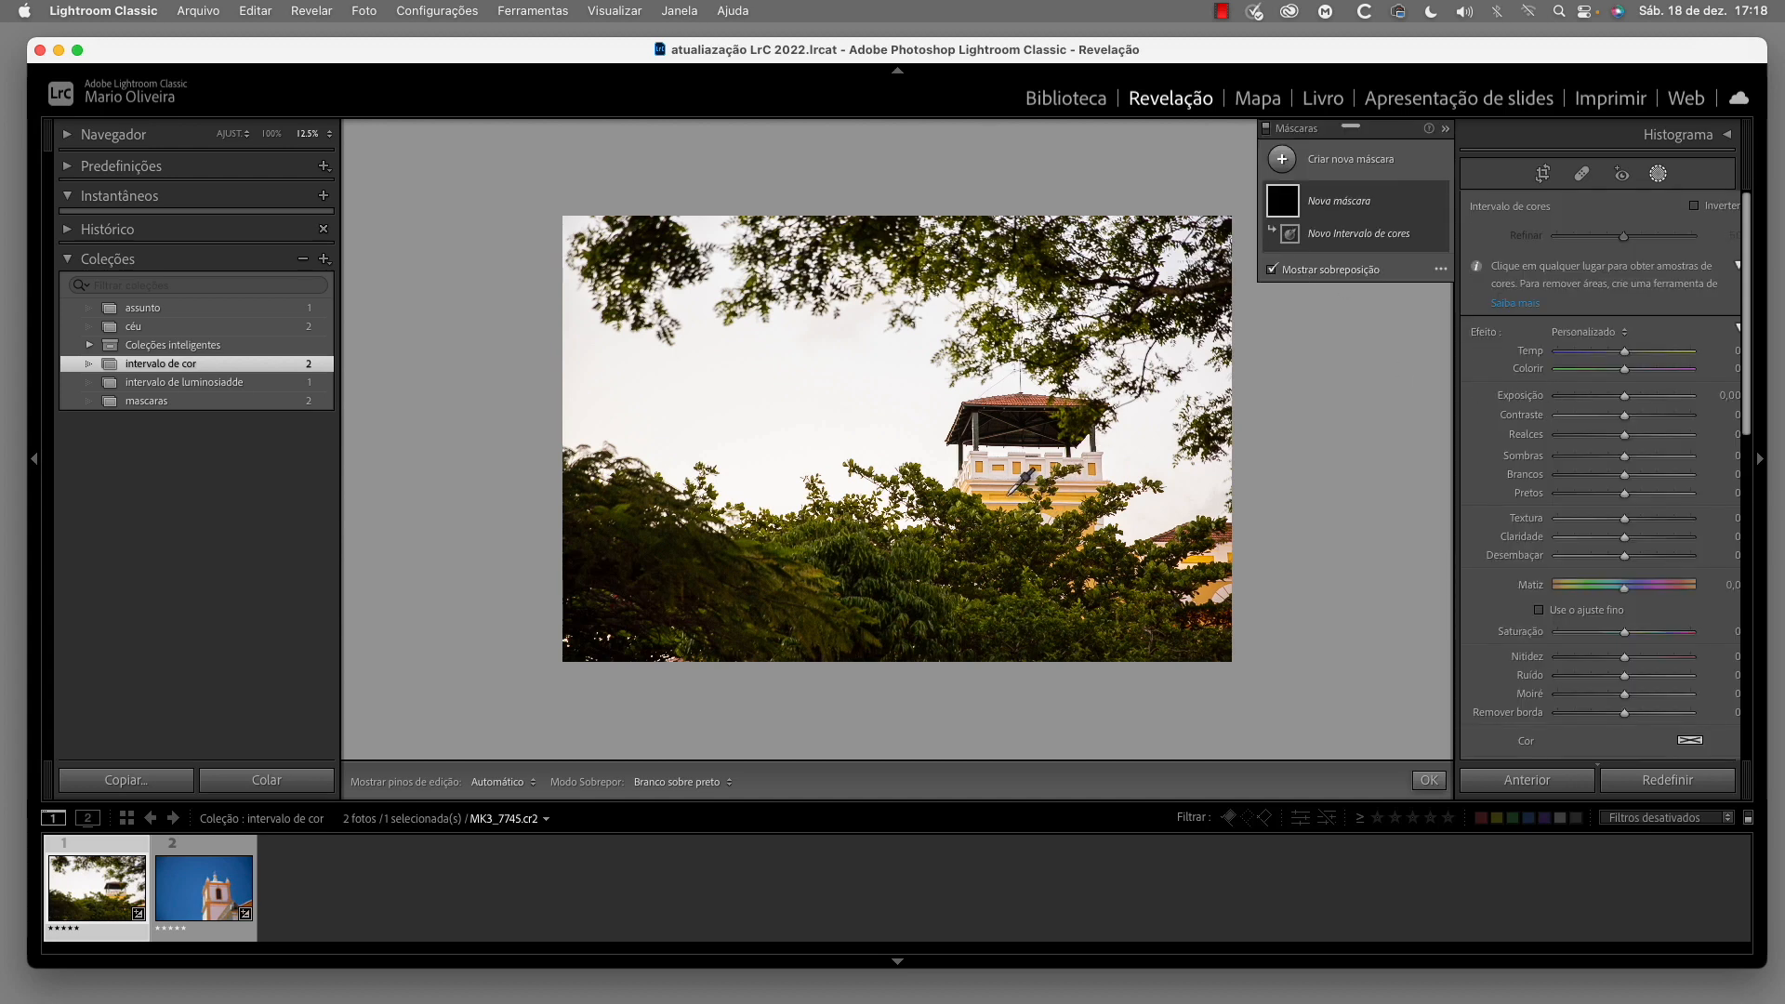
pyautogui.click(1007, 499)
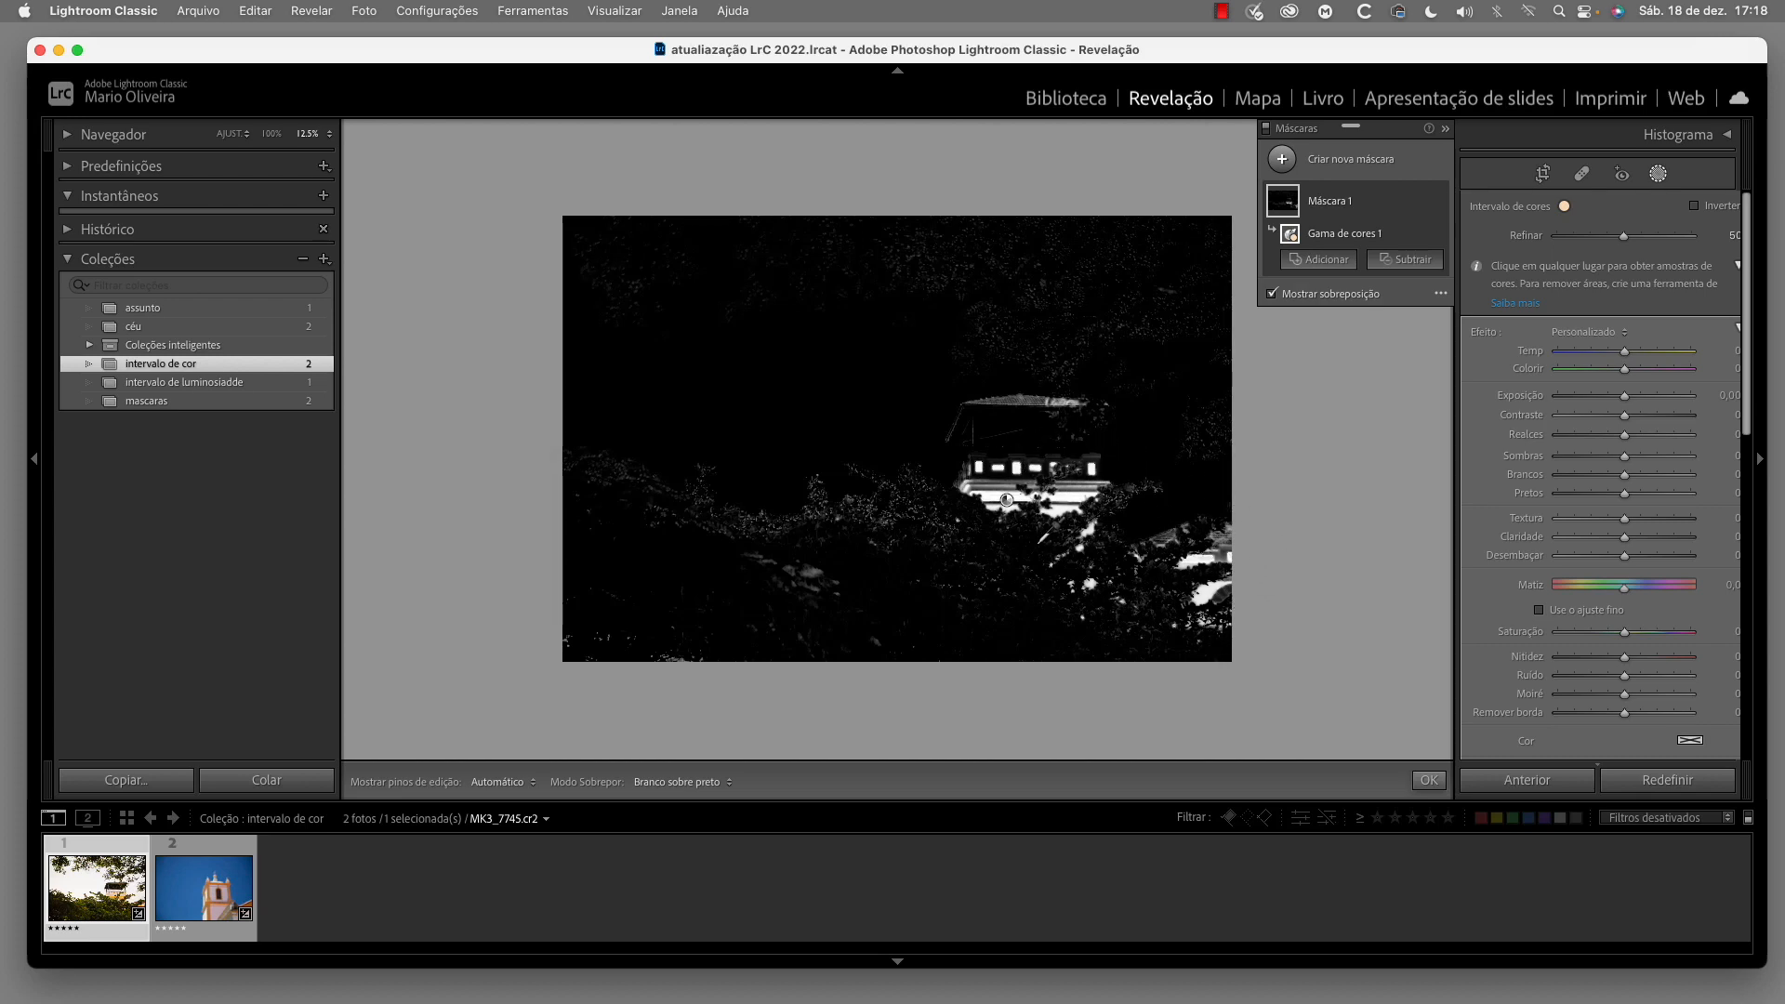
pyautogui.moveTo(1624, 236); pyautogui.dragTo(1600, 240)
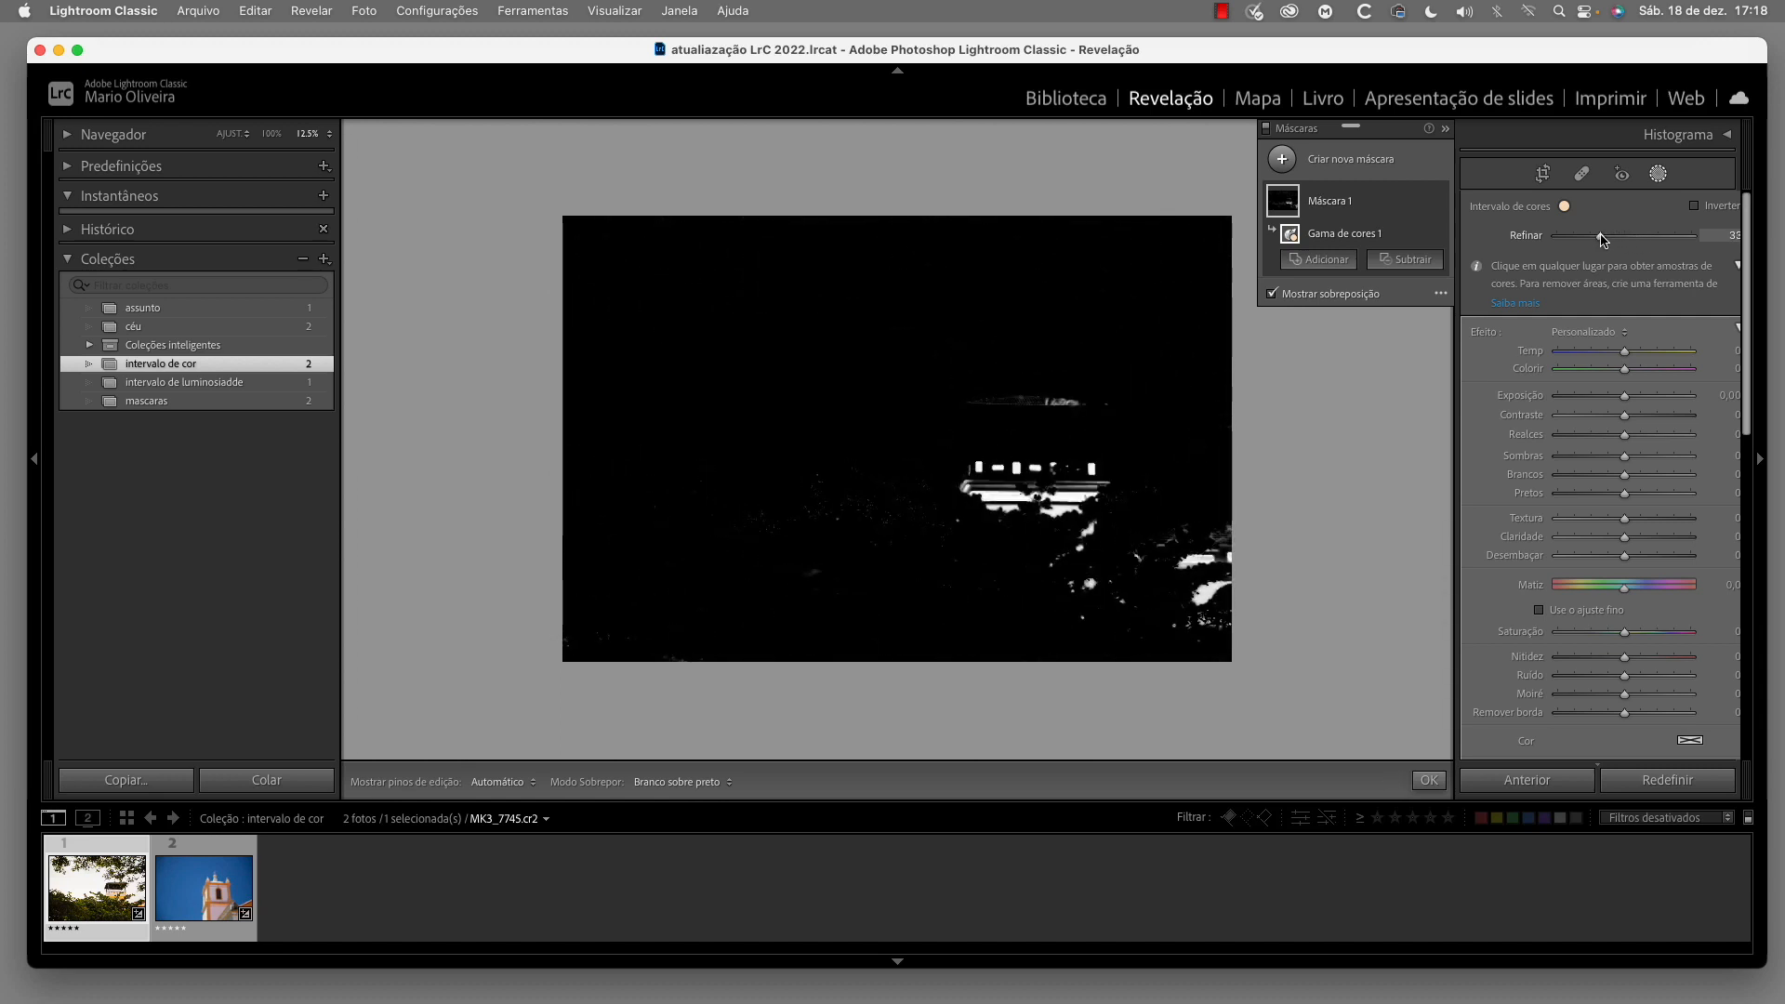